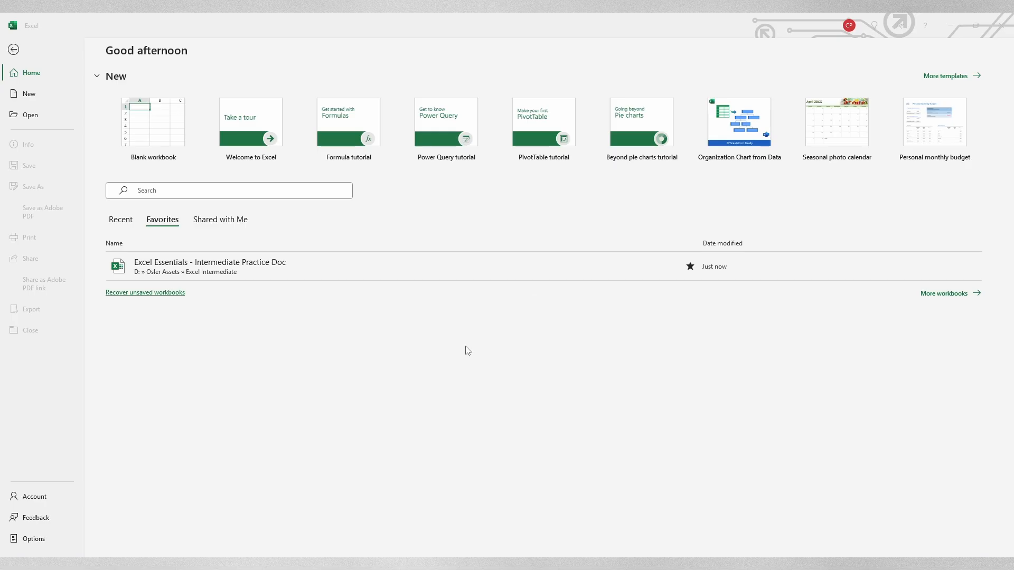
# - Open the Excel Essentials - Intermediate Practice Doc workbook and preview the recommended PivotTables for its billing table
pyautogui.click(269, 269)
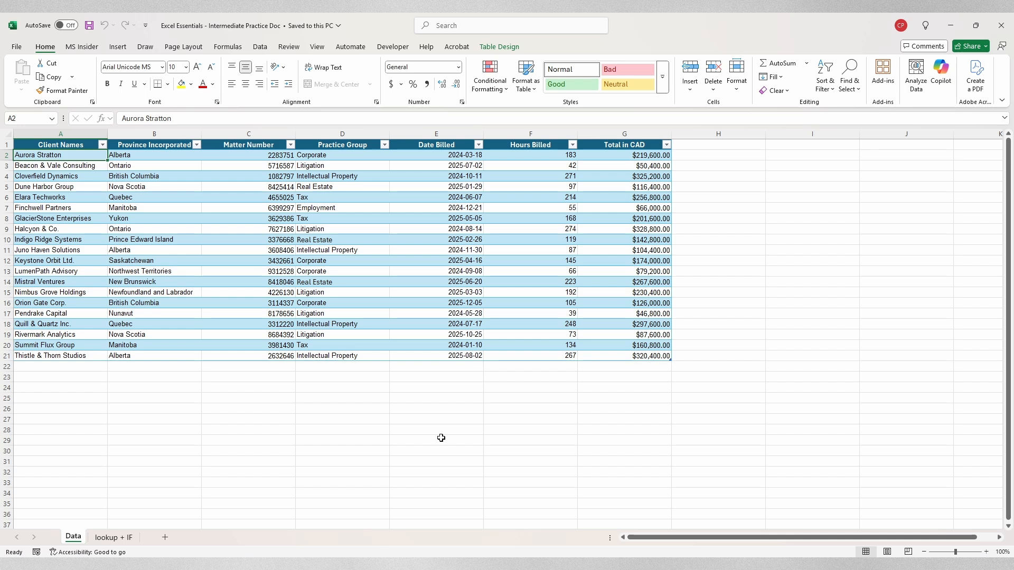
pyautogui.click(499, 47)
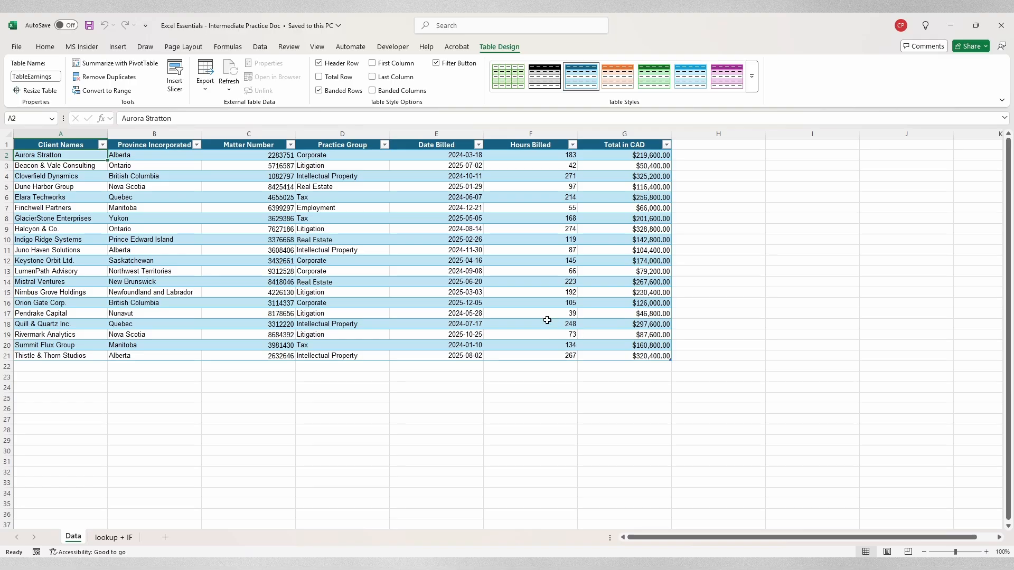
pyautogui.click(118, 47)
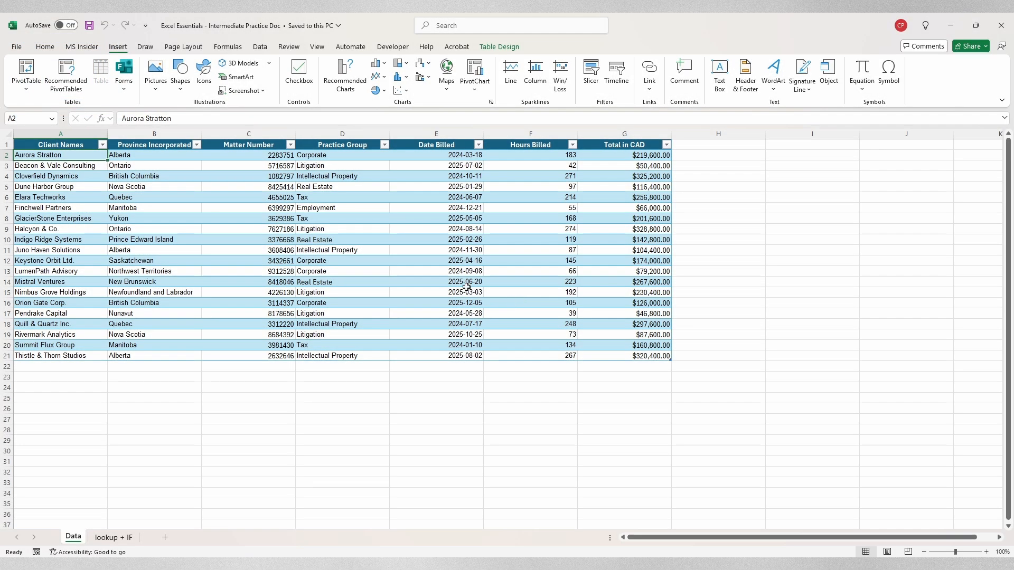
pyautogui.click(66, 74)
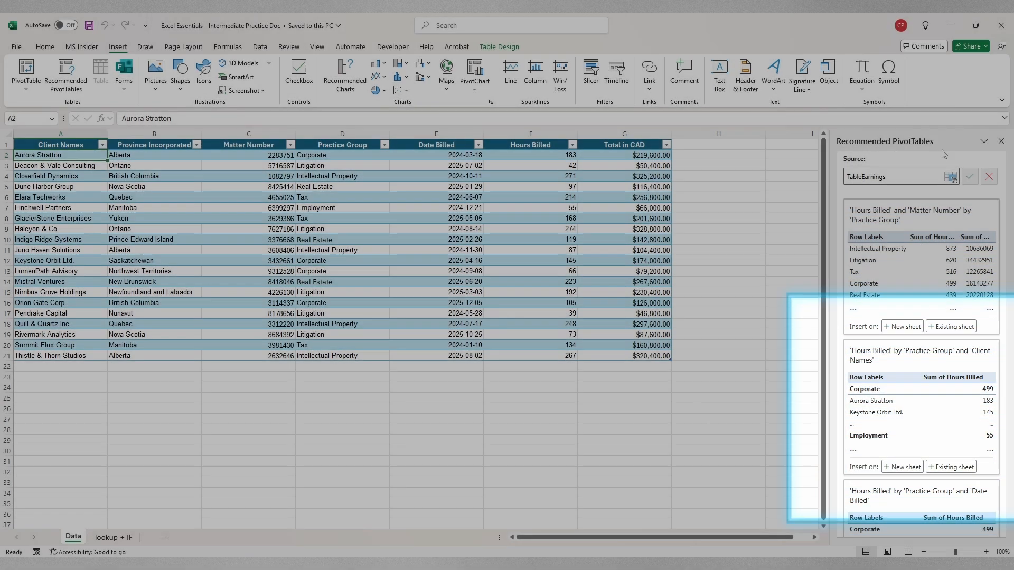
pyautogui.click(1001, 142)
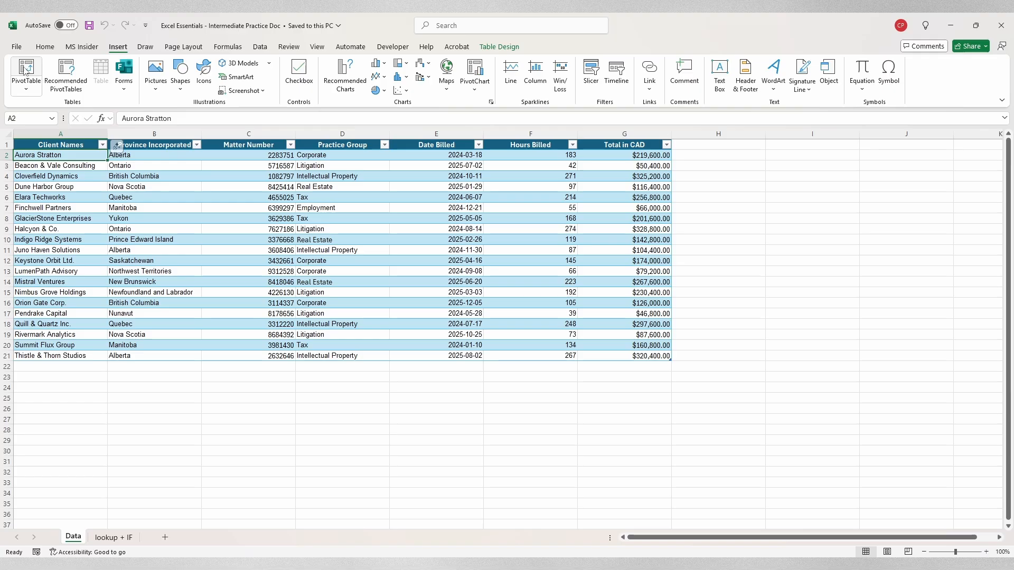
# - Create a PivotTable from TableEarnings on a new worksheet
pyautogui.click(26, 71)
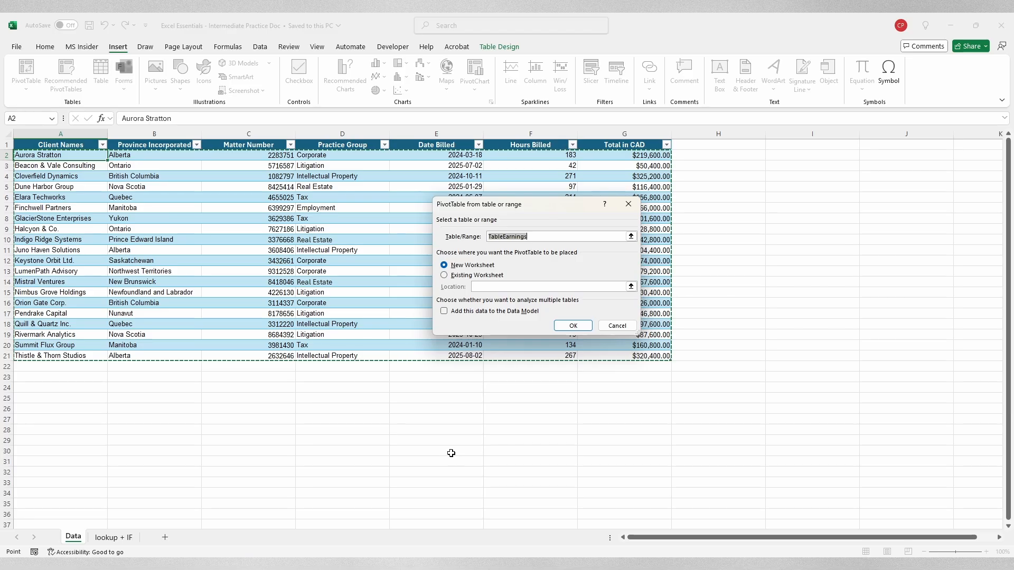
pyautogui.press('Return')
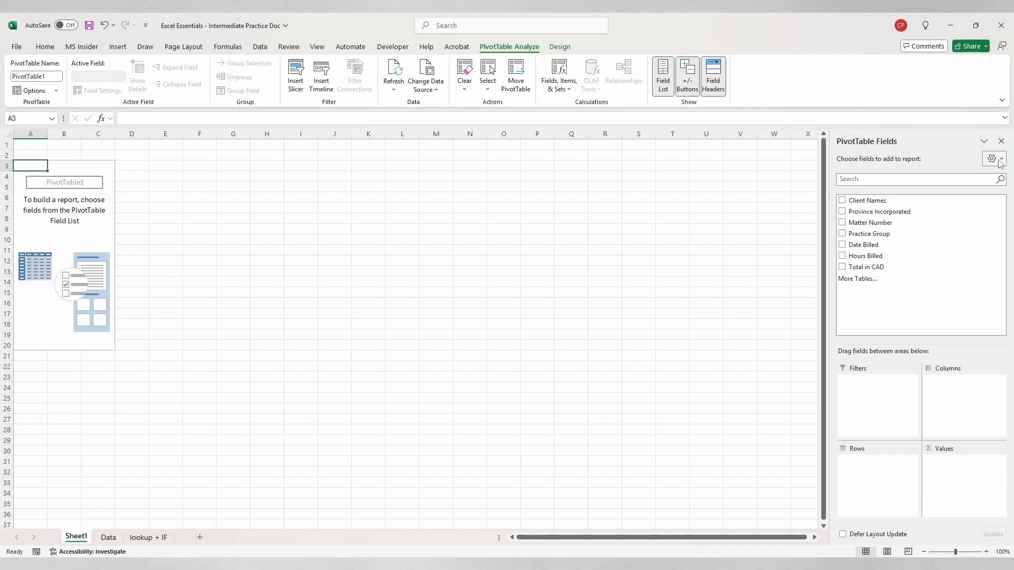
# - Arrange the PivotTable field list with fields and areas side by side, and sort its fields A to Z
pyautogui.click(999, 161)
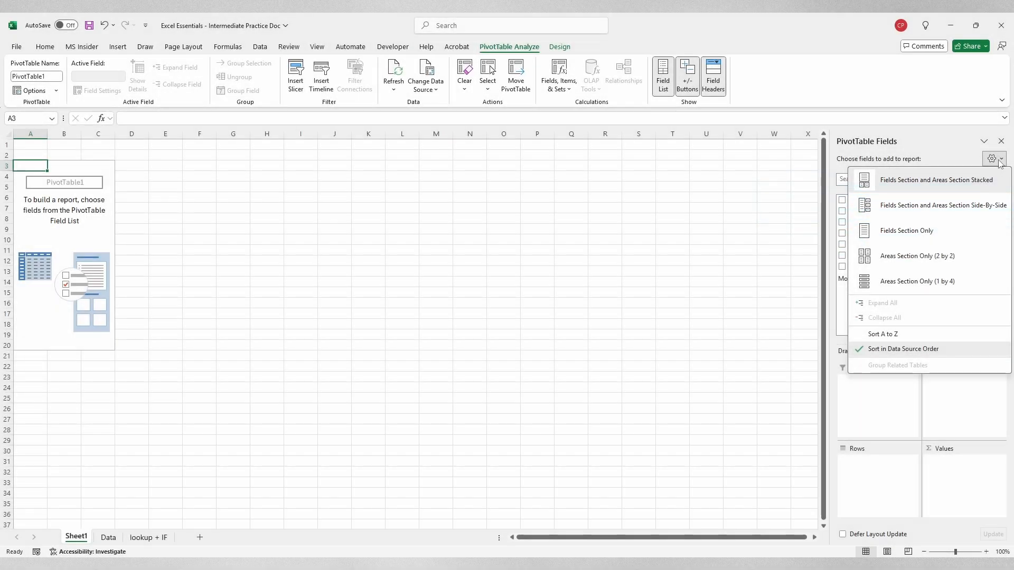
pyautogui.click(945, 206)
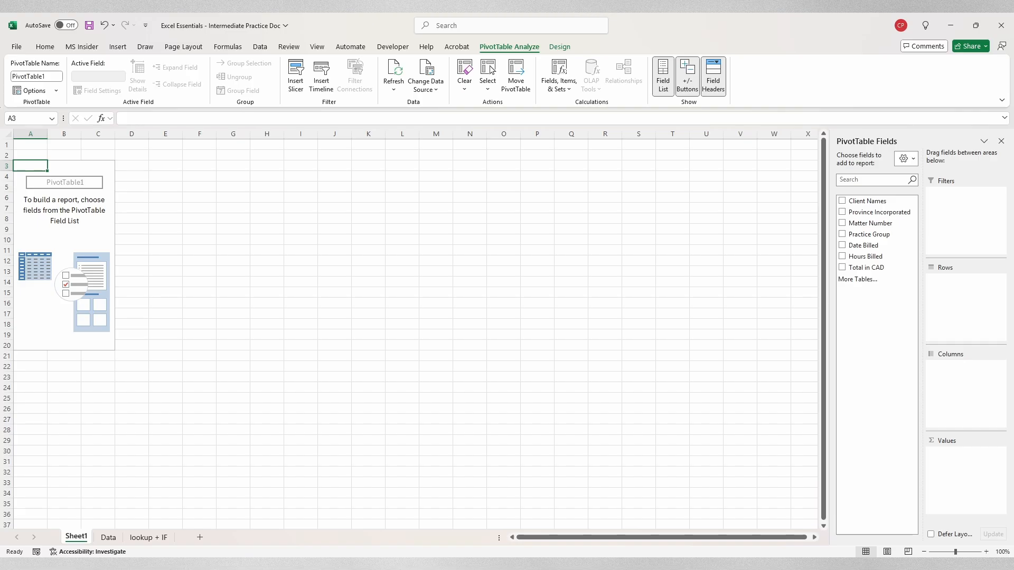
pyautogui.click(912, 161)
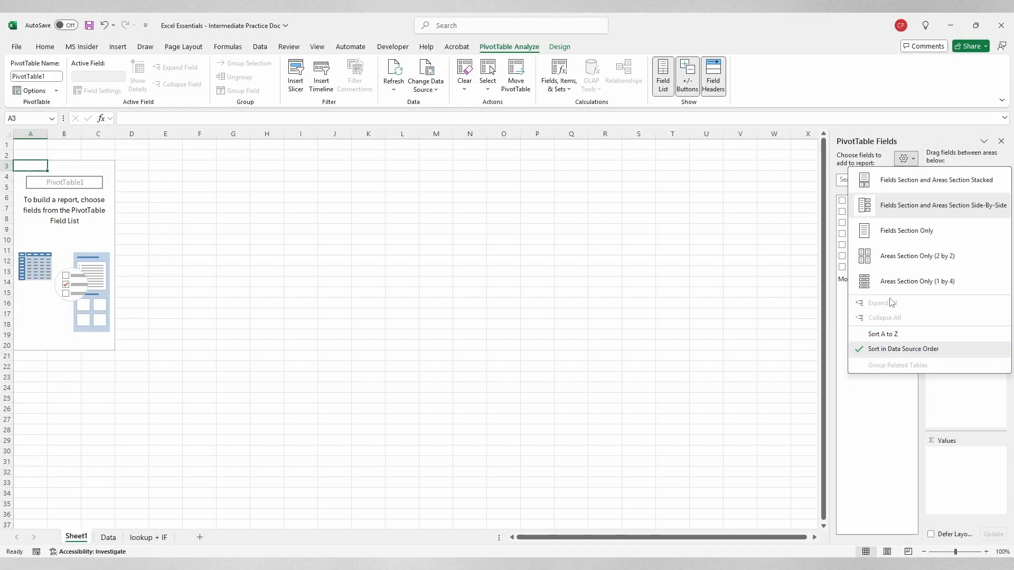
pyautogui.click(894, 334)
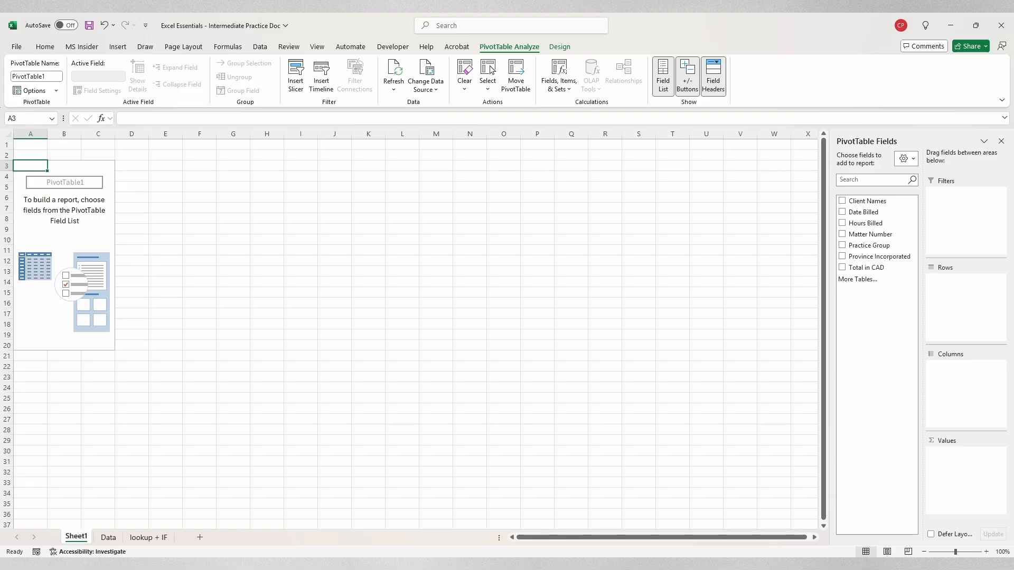
# - Build the PivotTable with Client Names as rows, Total in CAD as summed values and Practice Group as the report filter
pyautogui.moveTo(869, 202); pyautogui.dragTo(983, 295)
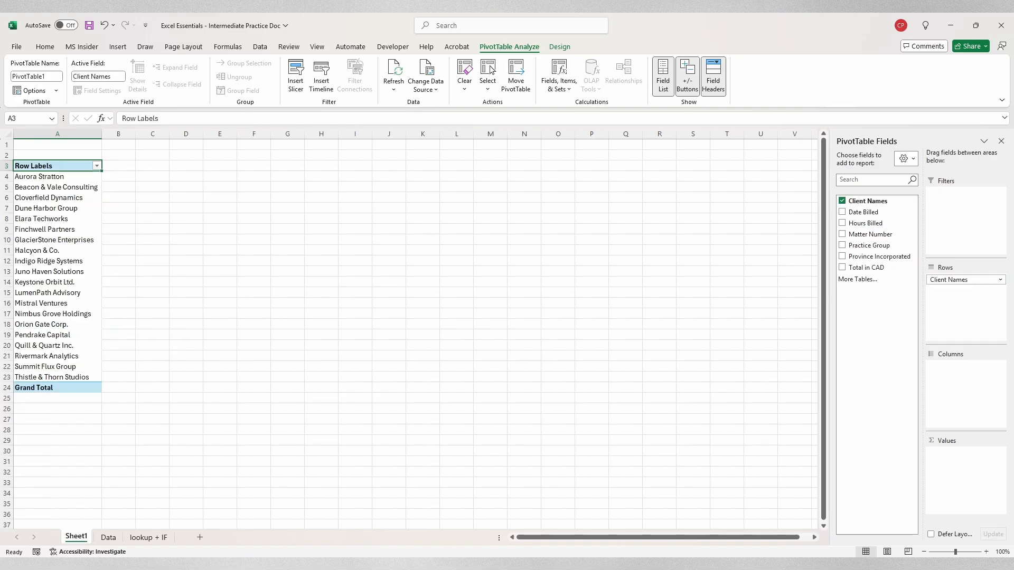
pyautogui.moveTo(877, 267); pyautogui.dragTo(1002, 473)
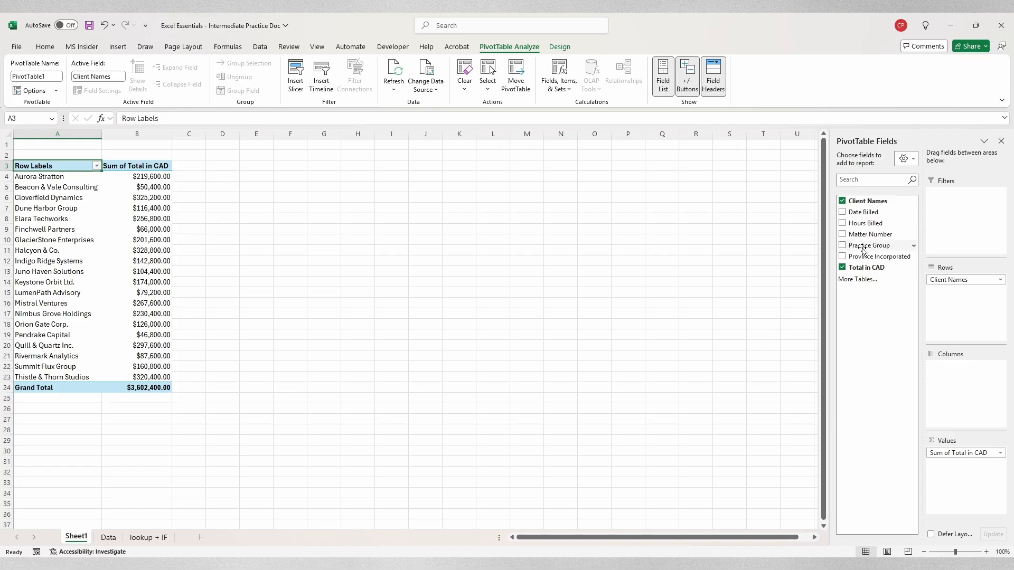
pyautogui.moveTo(863, 248); pyautogui.dragTo(955, 220)
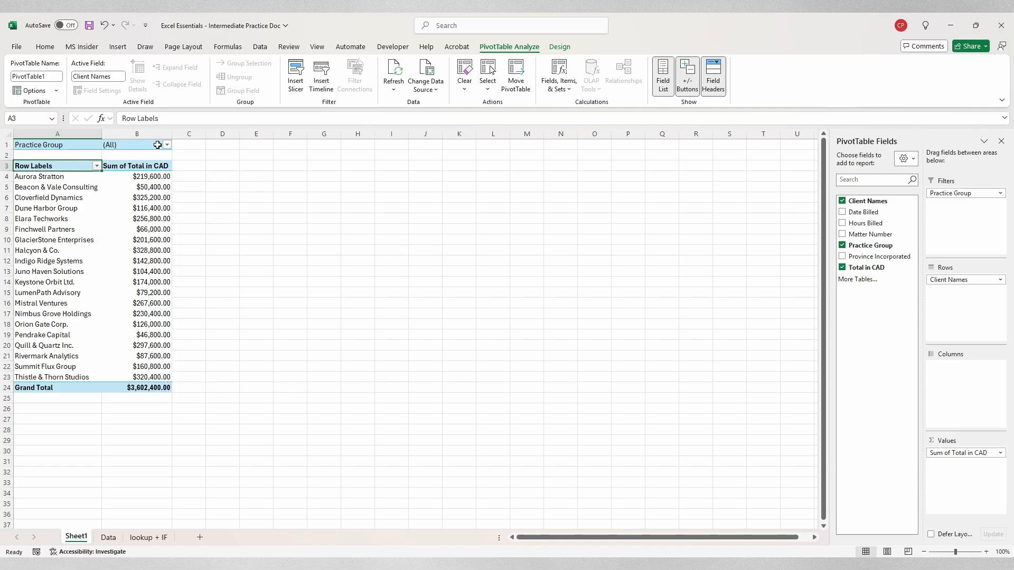
pyautogui.click(167, 145)
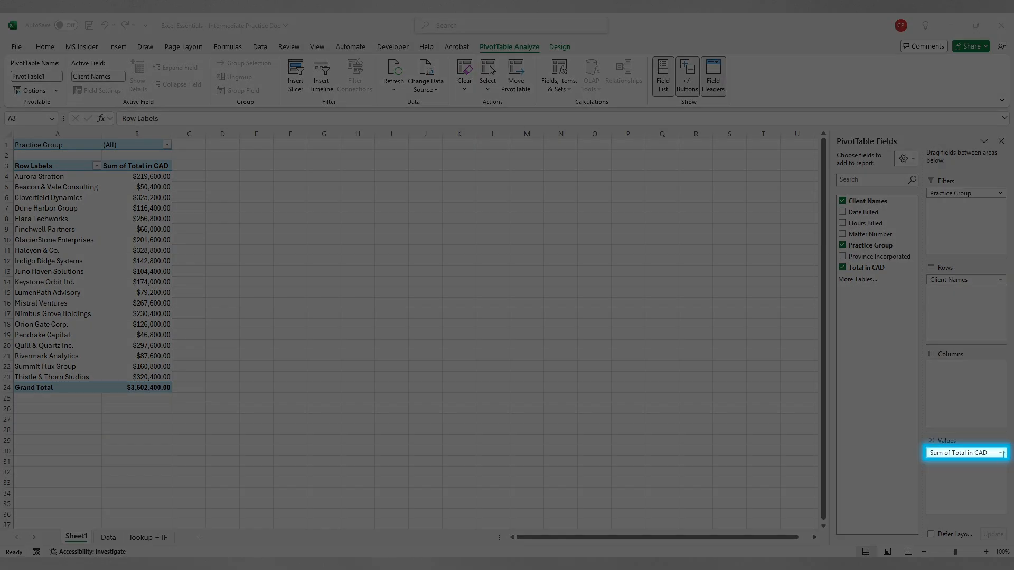
# - Format the Sum of Total in CAD value field as Currency with the $ symbol and 2 decimal places
pyautogui.click(1000, 453)
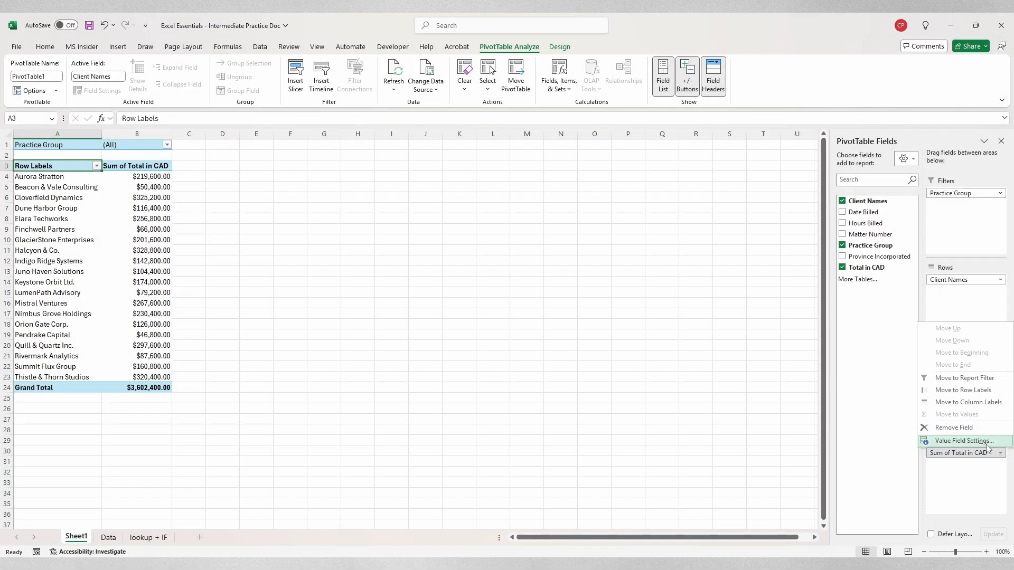
pyautogui.click(985, 443)
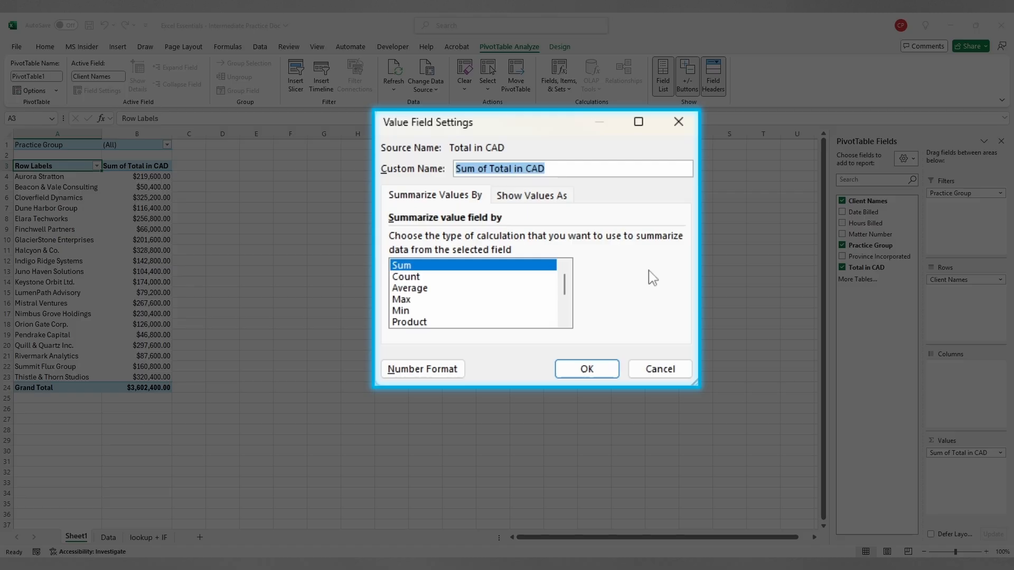
pyautogui.click(445, 372)
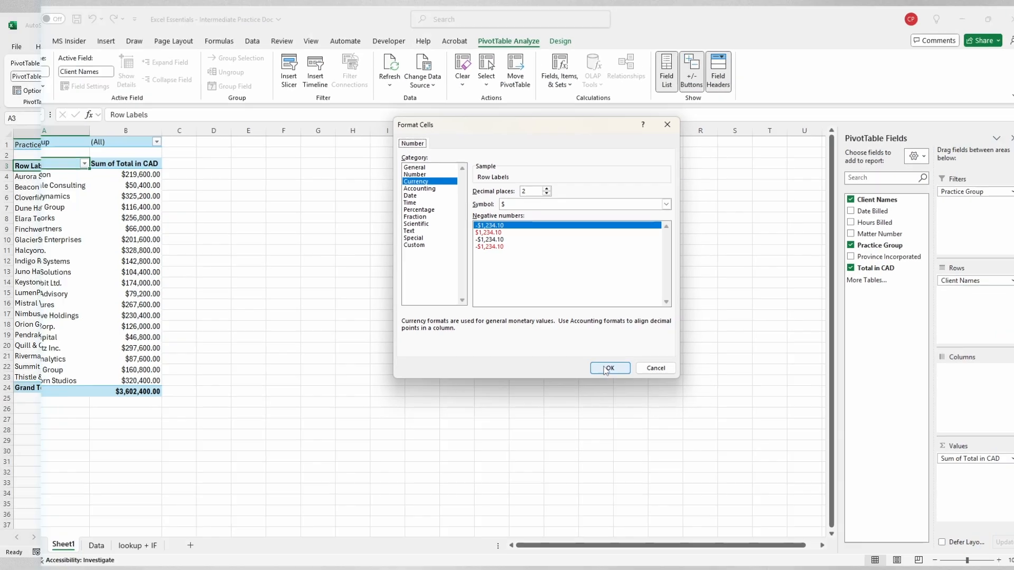
pyautogui.click(586, 366)
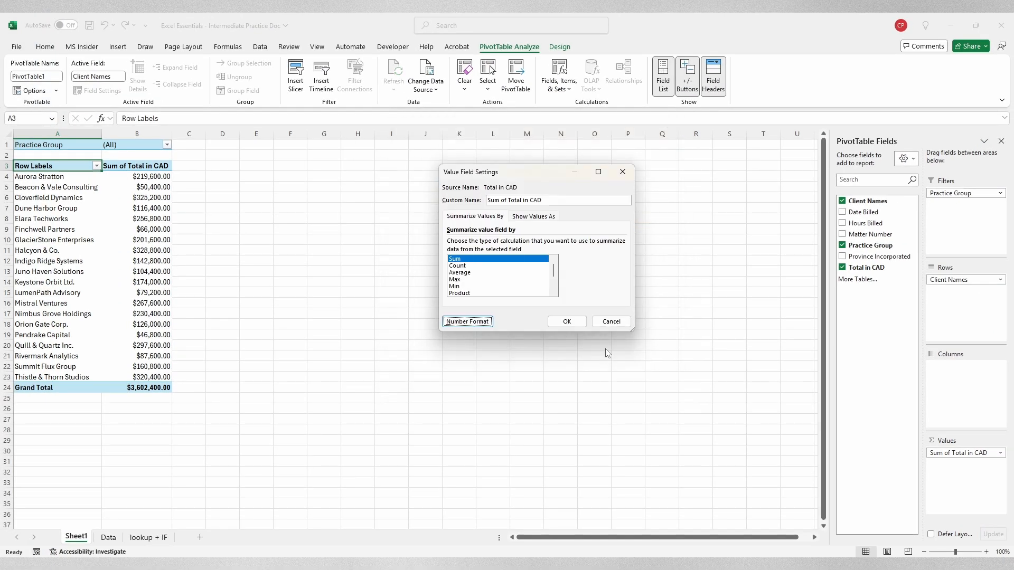
pyautogui.click(585, 324)
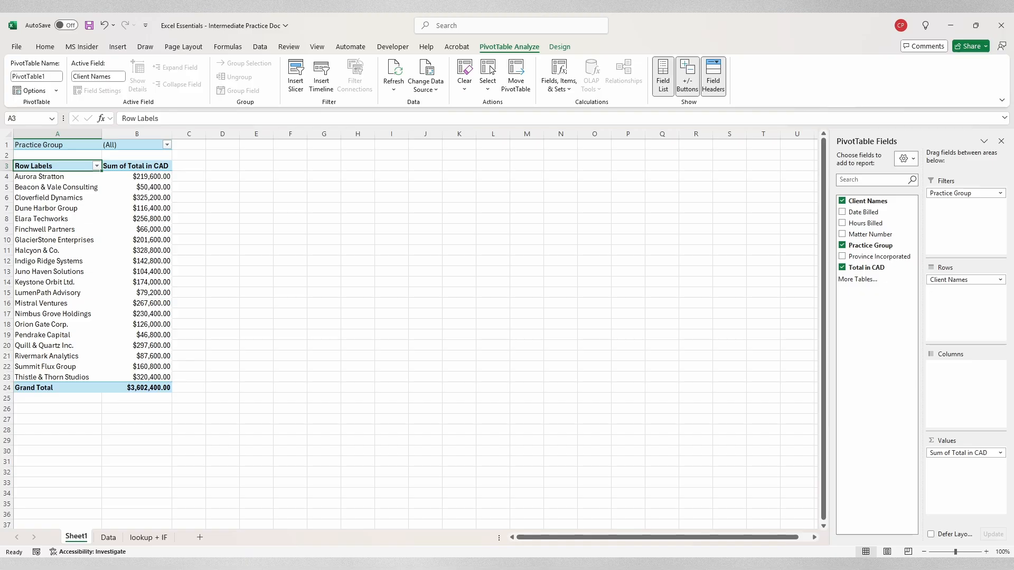
# - Sort the PivotTable's clients by Sum of Total in CAD from largest to smallest
pyautogui.rightClick(157, 178)
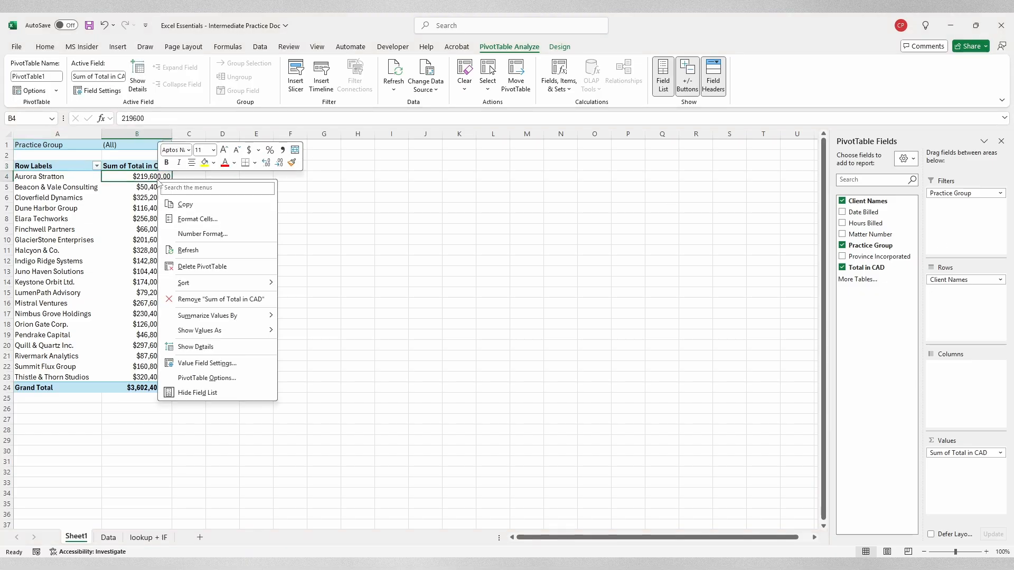
pyautogui.moveTo(240, 284)
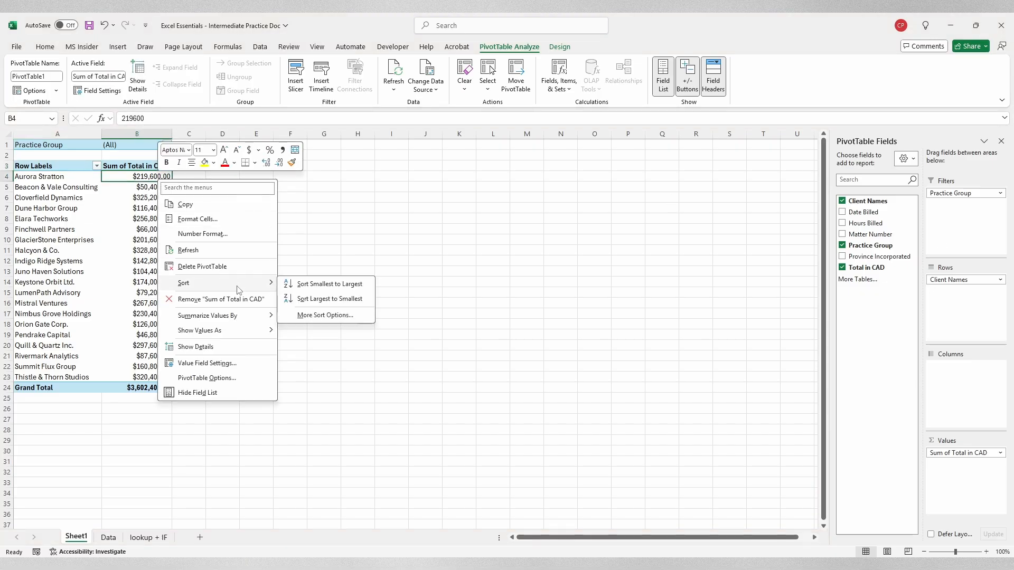
pyautogui.click(365, 300)
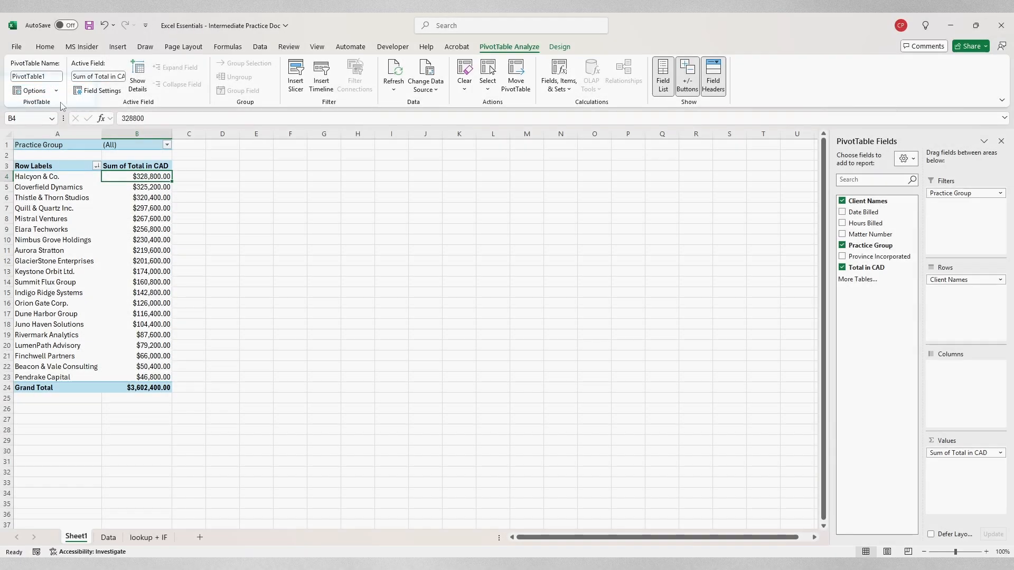
# - Generate a separate report filter page for each Practice Group from the PivotTable
pyautogui.click(60, 91)
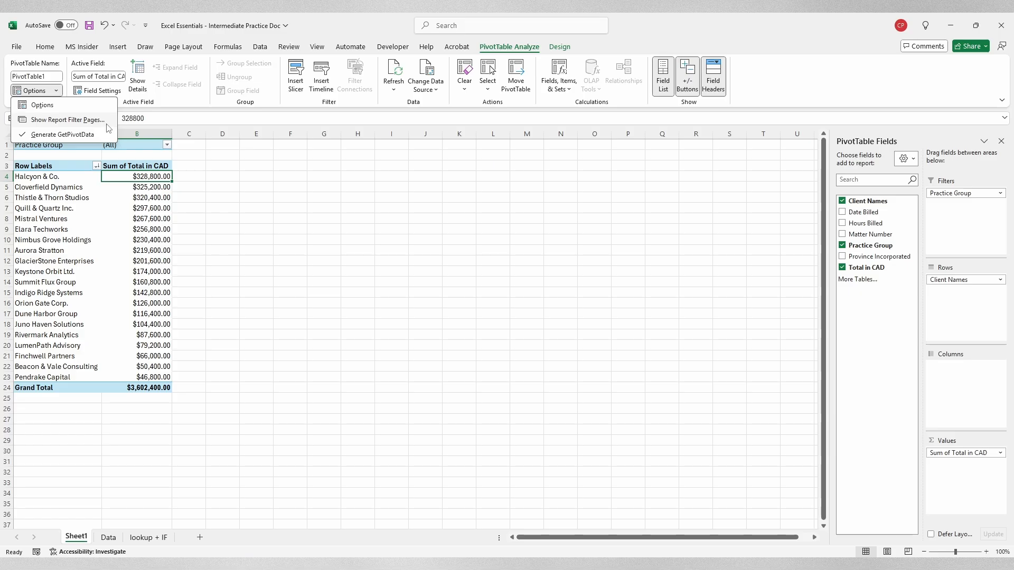
pyautogui.click(68, 120)
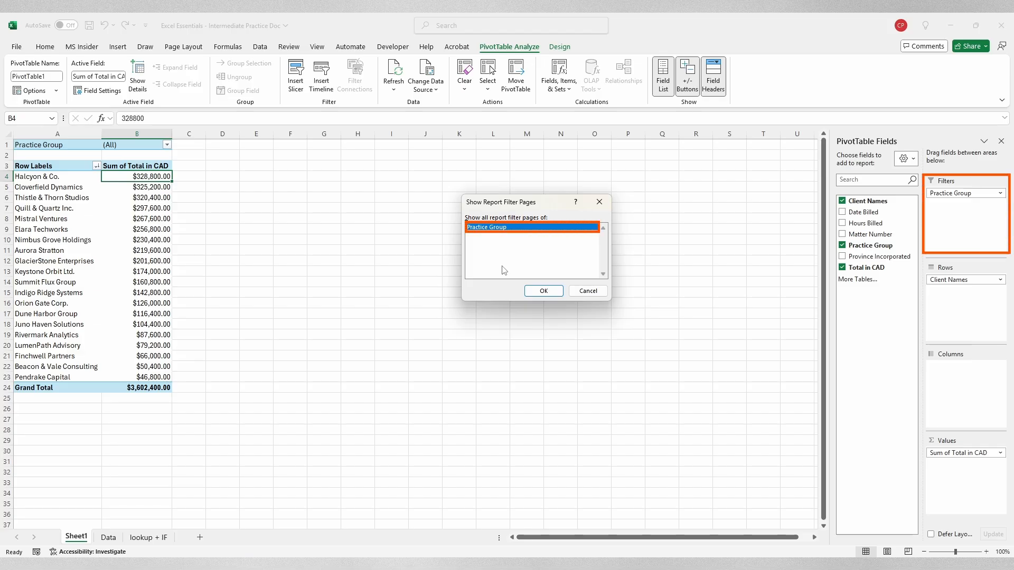
pyautogui.click(533, 291)
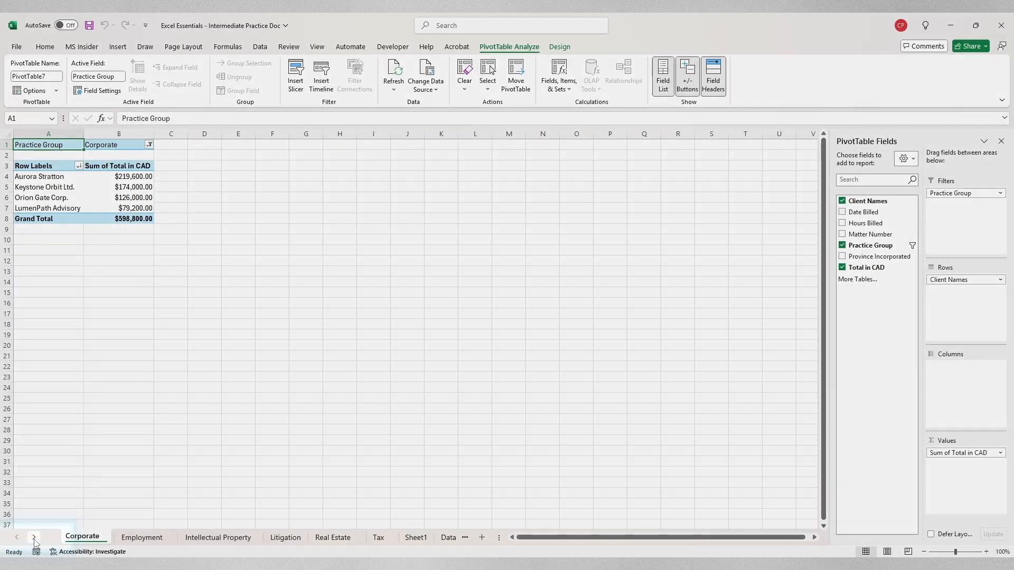
# - Go to the Litigation sheet and extract the source records behind the Halcyon & Co. total onto a new sheet
pyautogui.rightClick(34, 538)
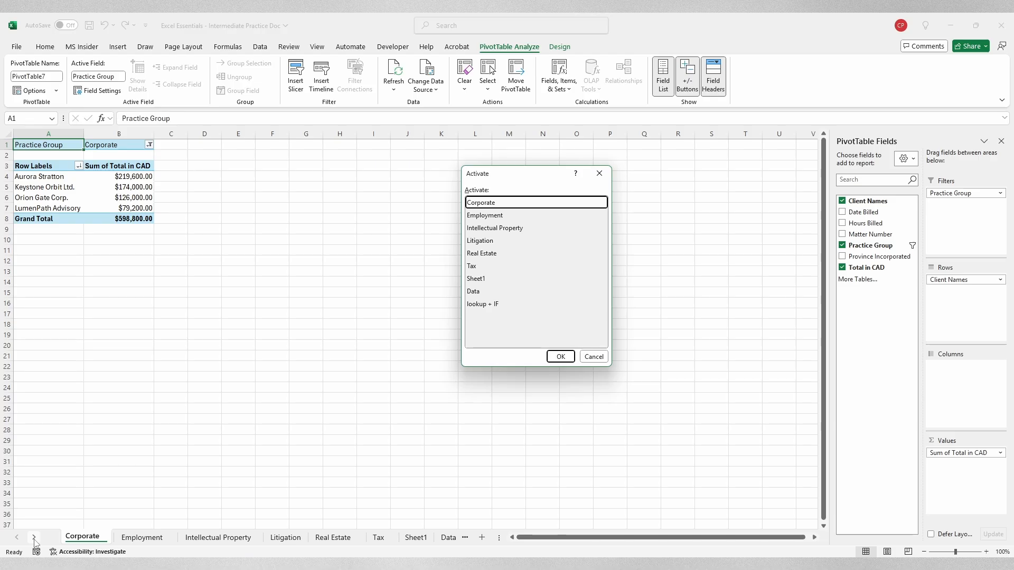
pyautogui.doubleClick(497, 239)
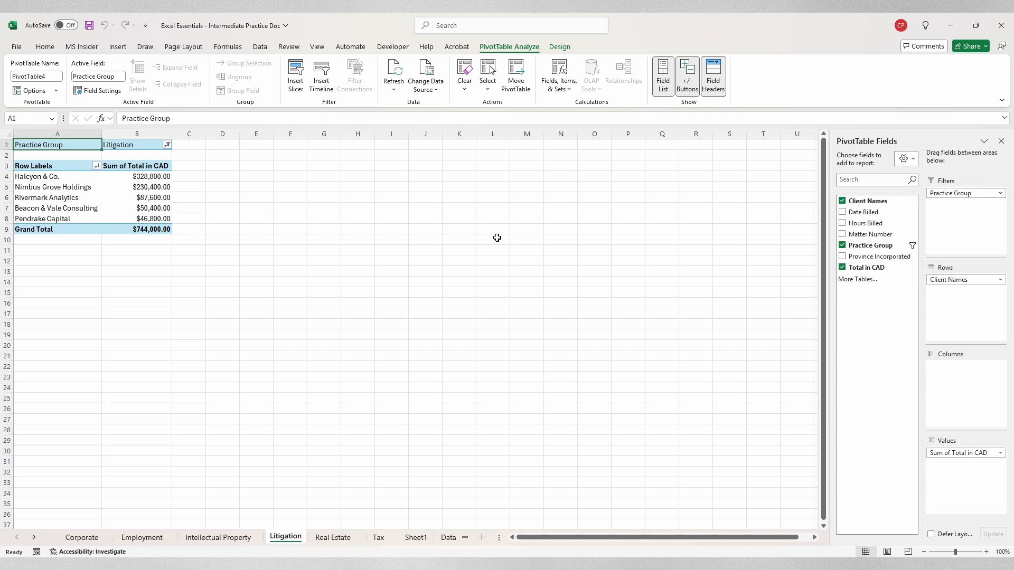
pyautogui.doubleClick(151, 176)
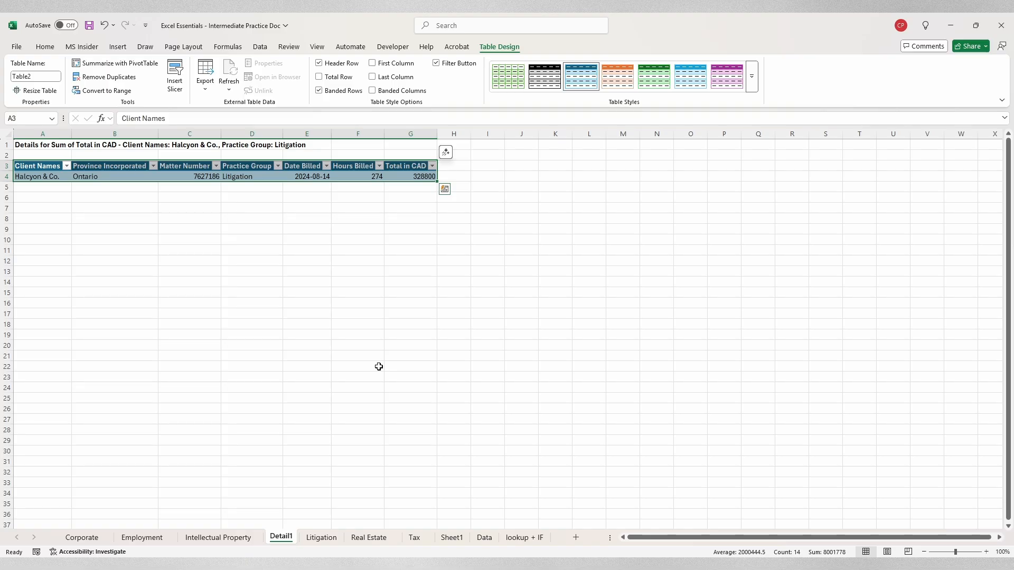
# - Delete the extracted detail sheet for Halcyon & Co. from the workbook
pyautogui.rightClick(288, 537)
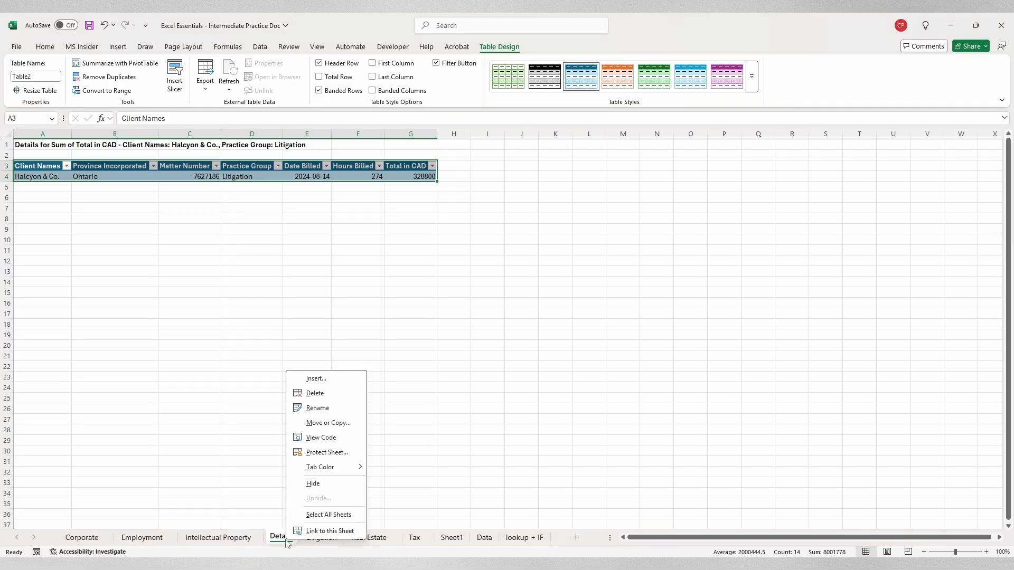
pyautogui.click(332, 397)
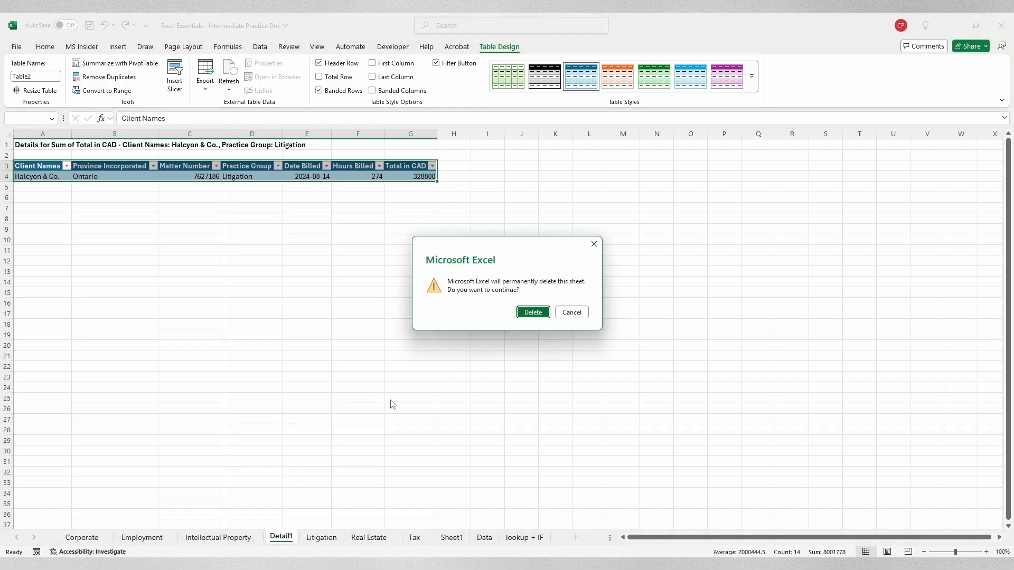
pyautogui.click(528, 310)
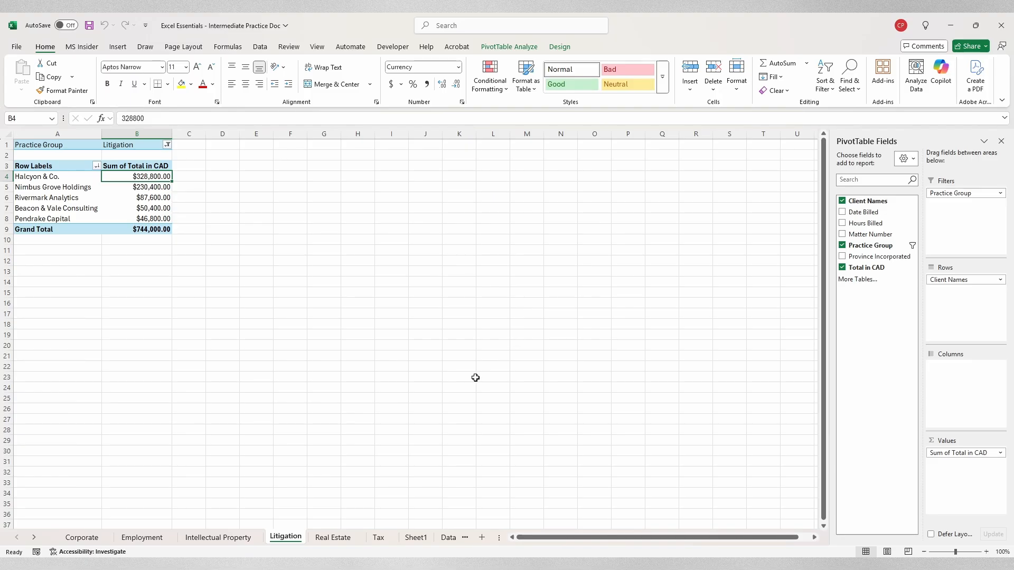
# - On Sheet1, start a custom data bar rule that applies to all cells showing "Sum of Total in CAD" values
pyautogui.click(417, 537)
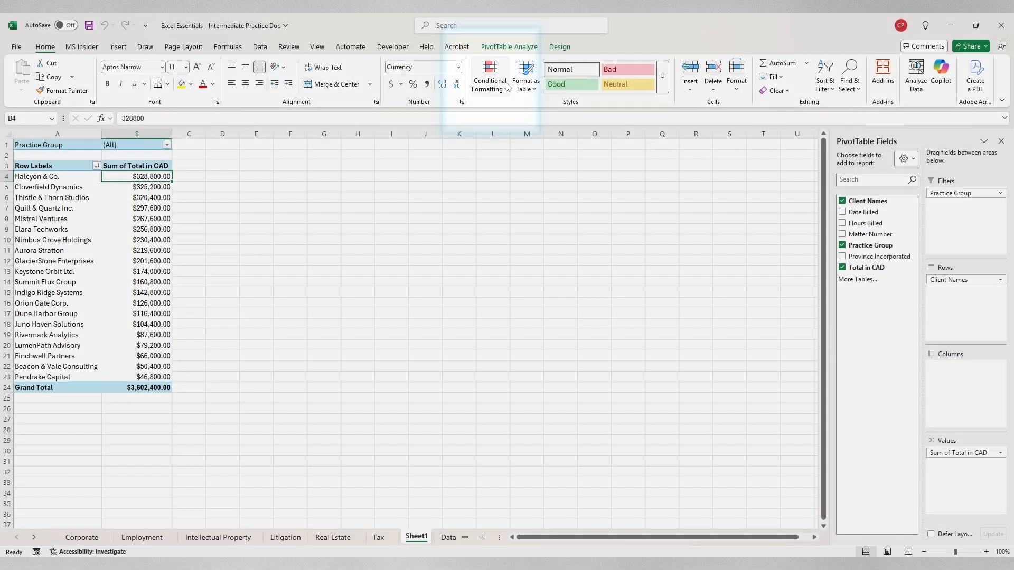
pyautogui.click(506, 90)
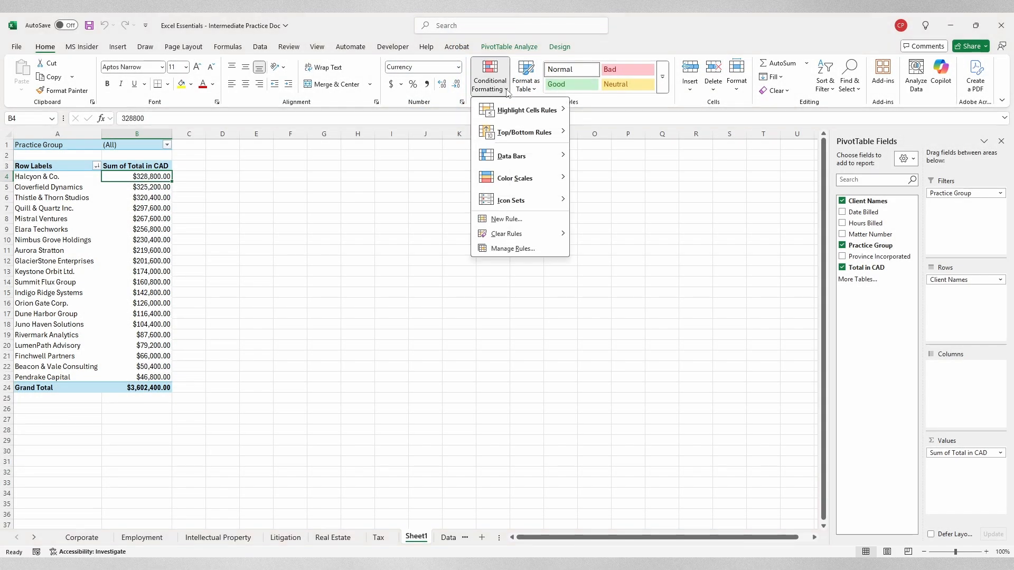
pyautogui.moveTo(519, 161)
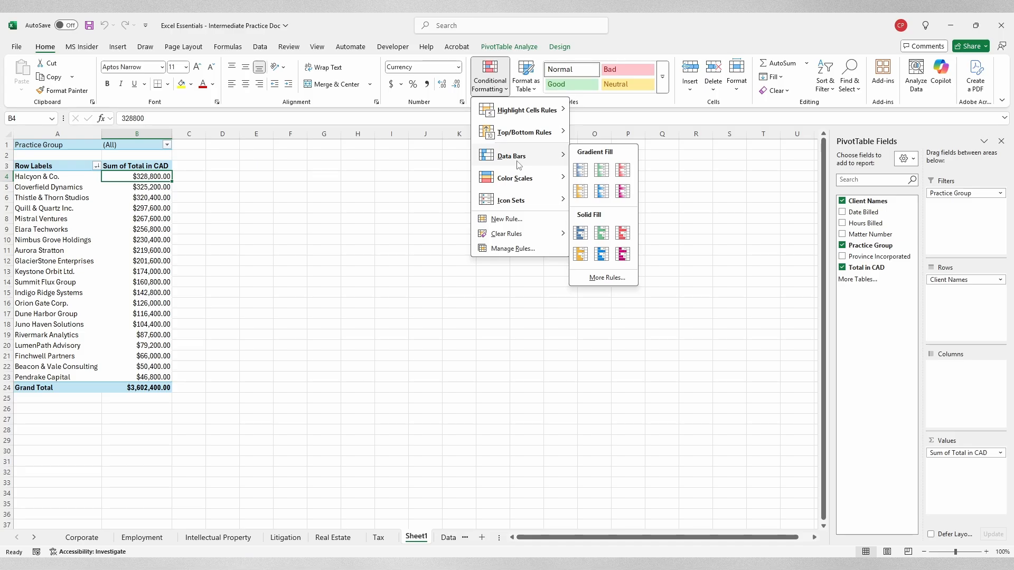
pyautogui.click(606, 278)
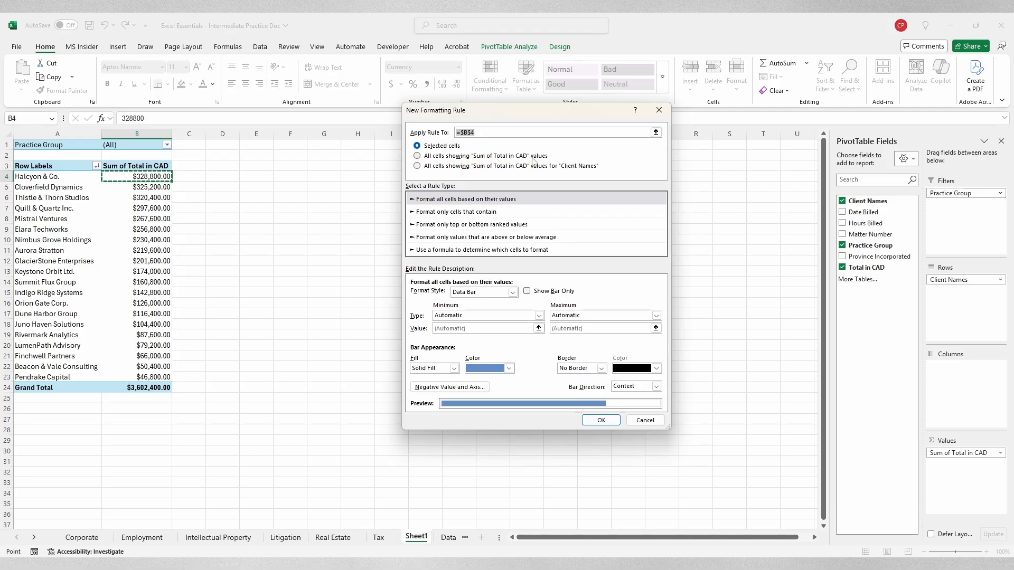
pyautogui.click(417, 156)
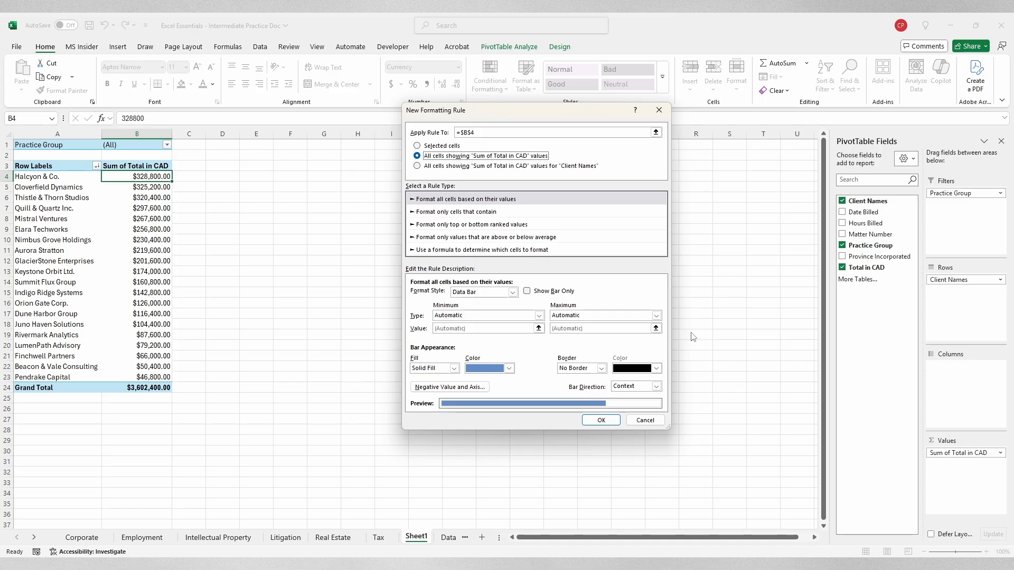
# - Set the data bar rule to show bars only, colour the solid fill orange-gold from the standard colors, and apply the rule
pyautogui.click(563, 290)
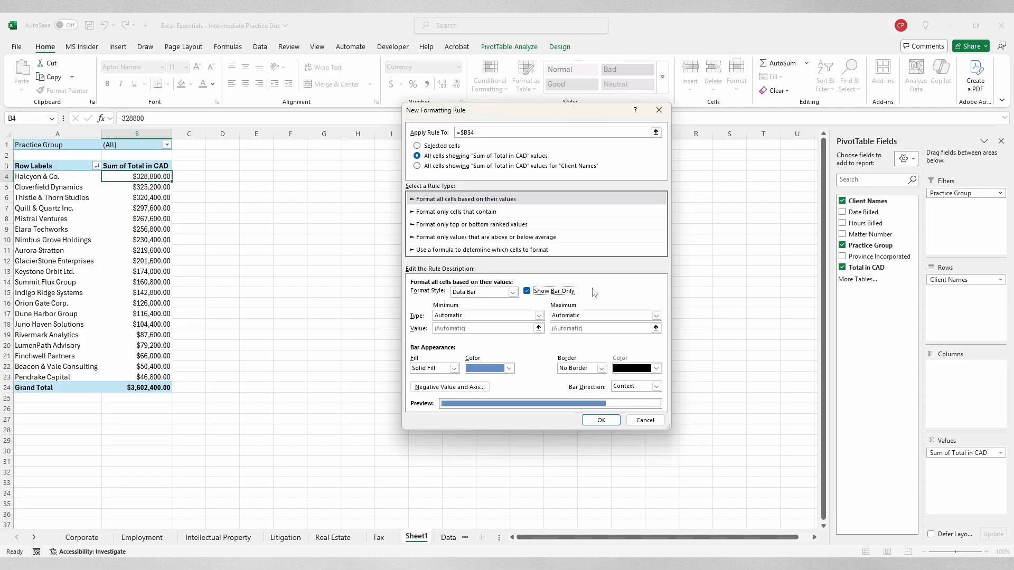
pyautogui.click(508, 369)
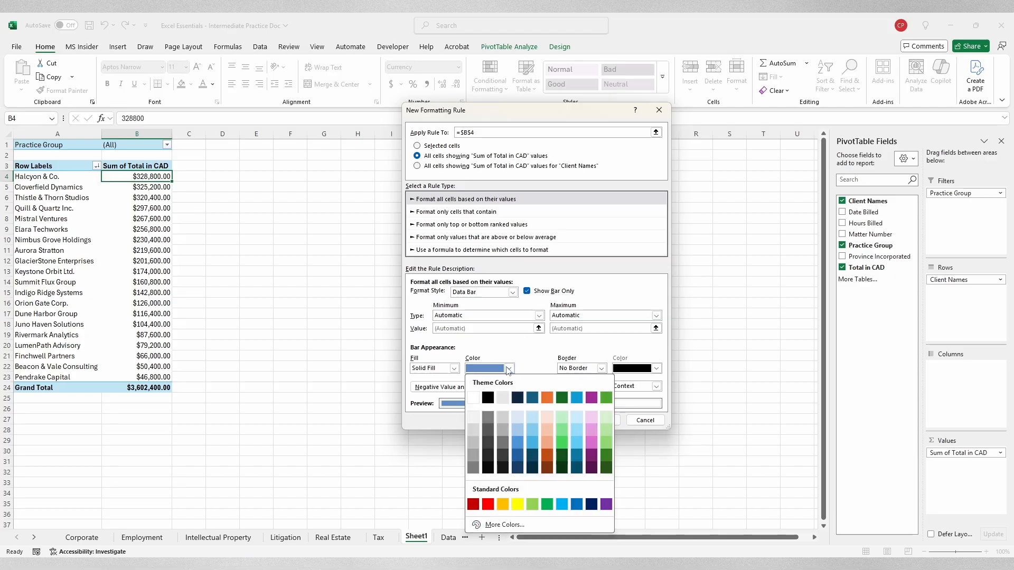
pyautogui.click(504, 505)
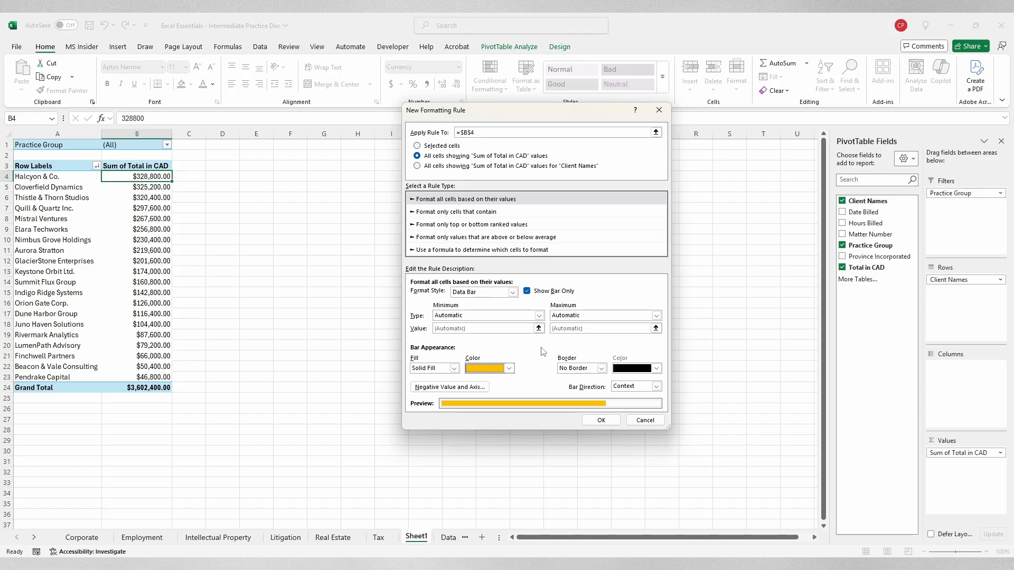
pyautogui.click(601, 421)
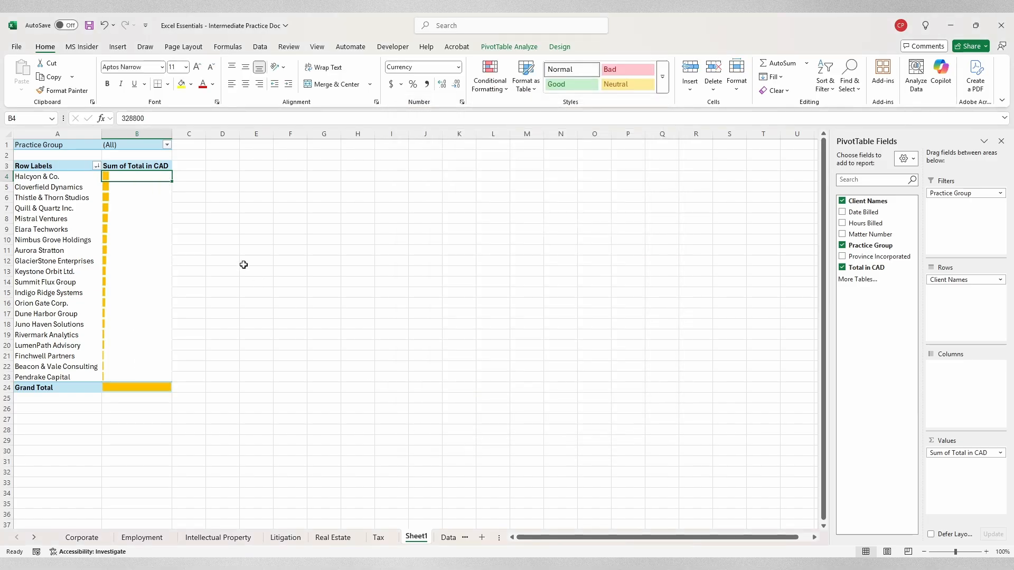
# - Replace the data bar column's header with a blank space and add Total in CAD again as a value field ahead of it
pyautogui.click(148, 166)
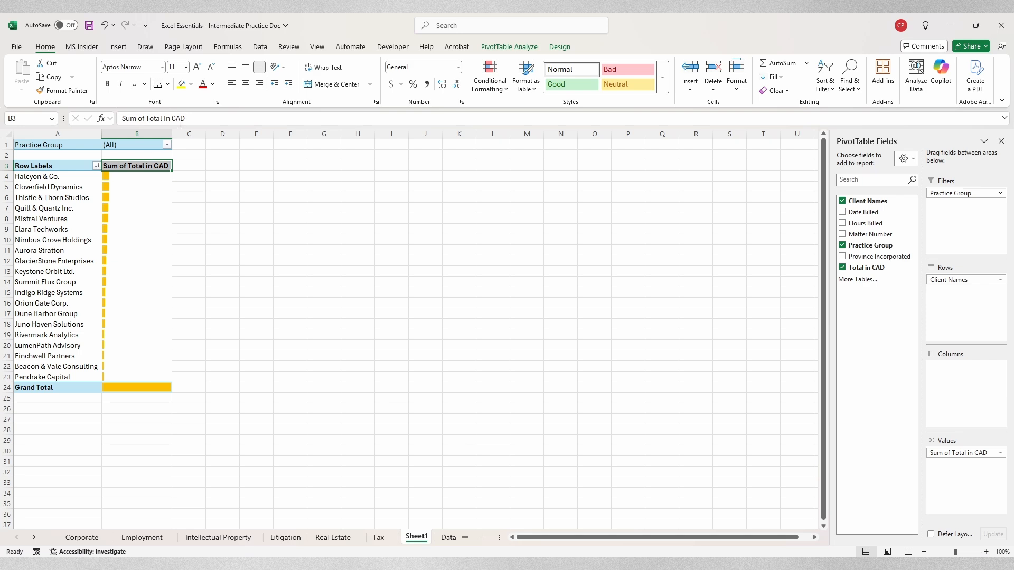
pyautogui.moveTo(188, 119); pyautogui.dragTo(121, 119)
pyautogui.press('BackSpace')
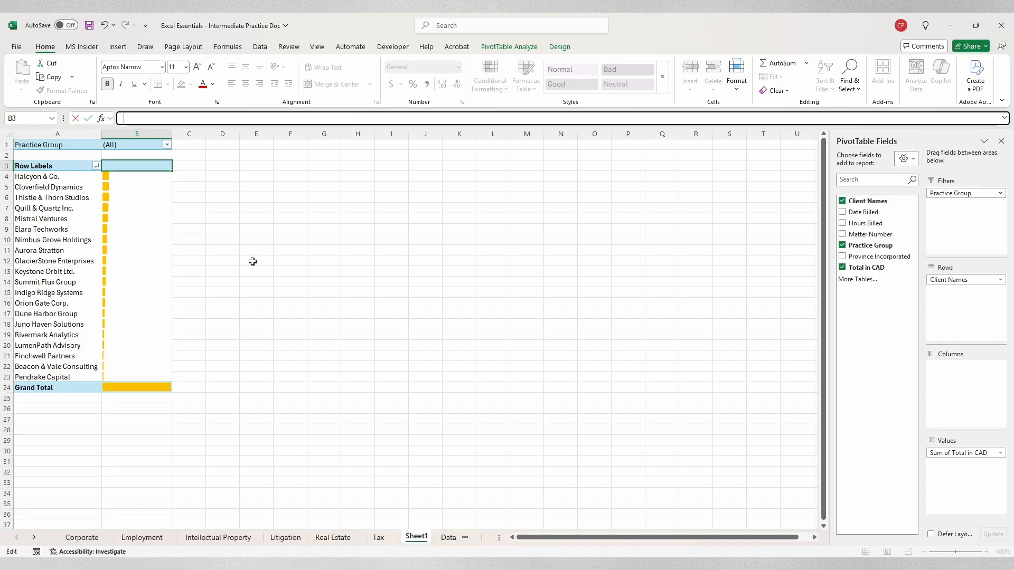
pyautogui.press('Return')
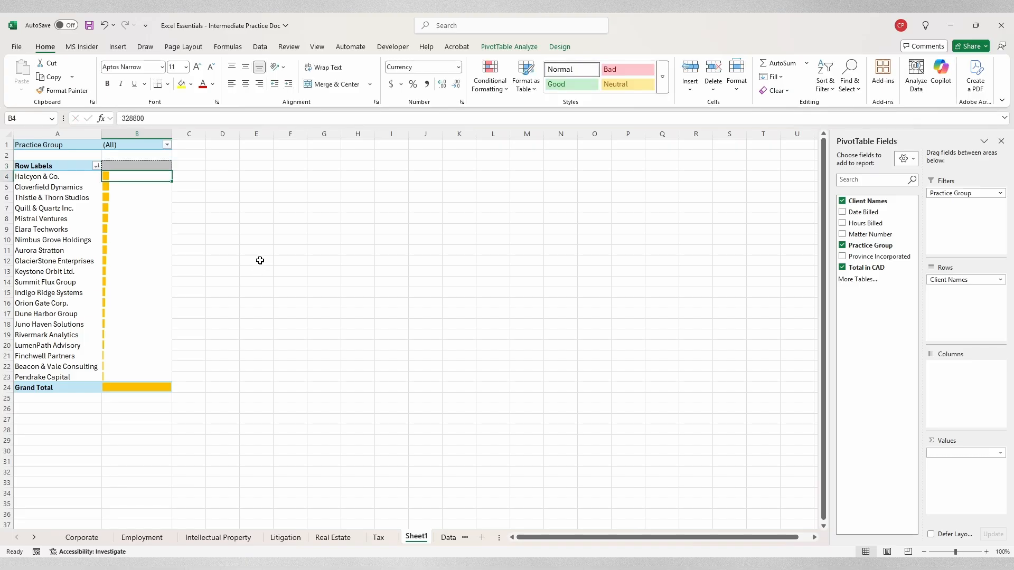
pyautogui.press('Up')
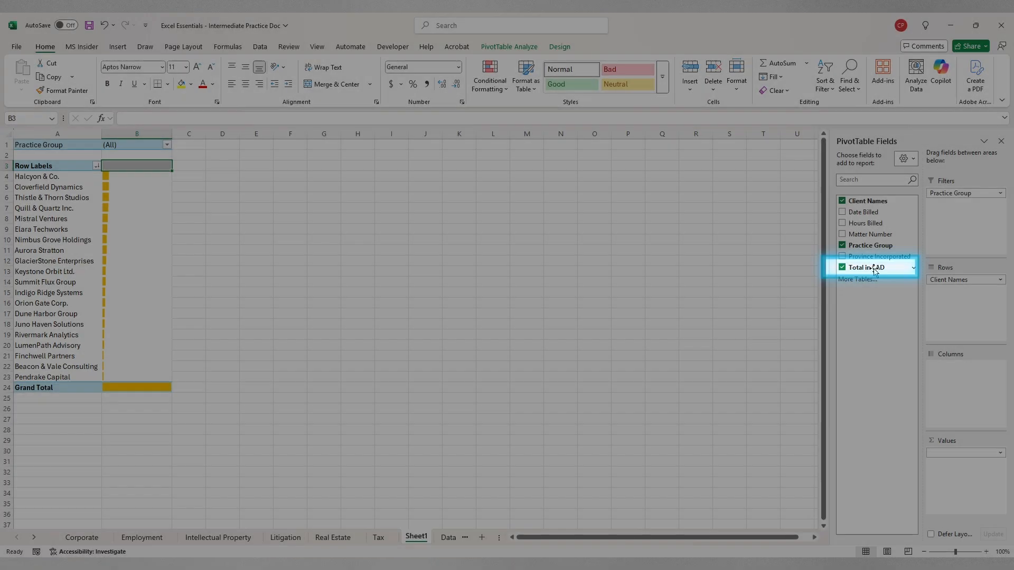
pyautogui.moveTo(875, 267); pyautogui.dragTo(932, 454)
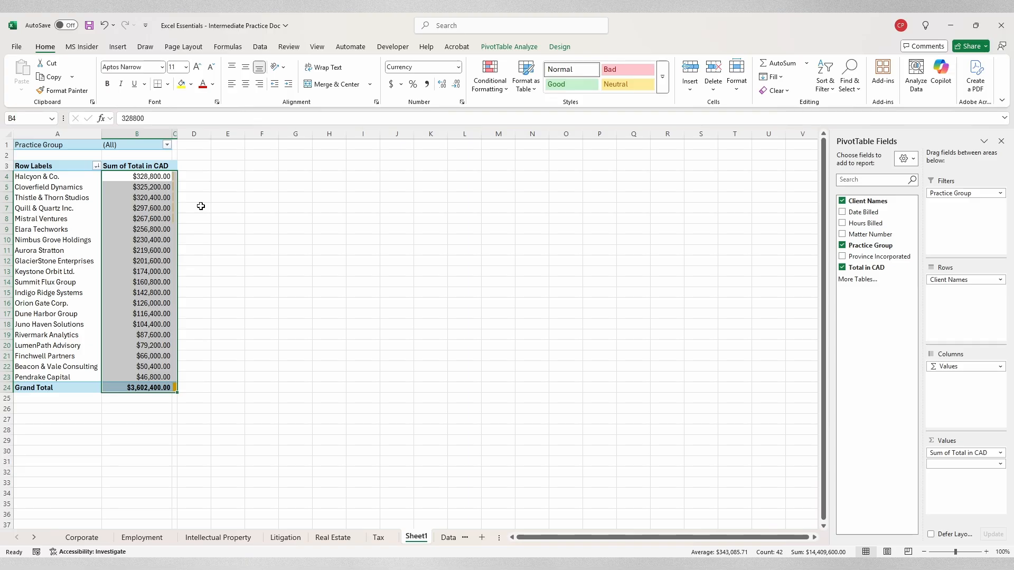
# - Turn off autofitting of column widths on update in the PivotTable options
pyautogui.click(496, 48)
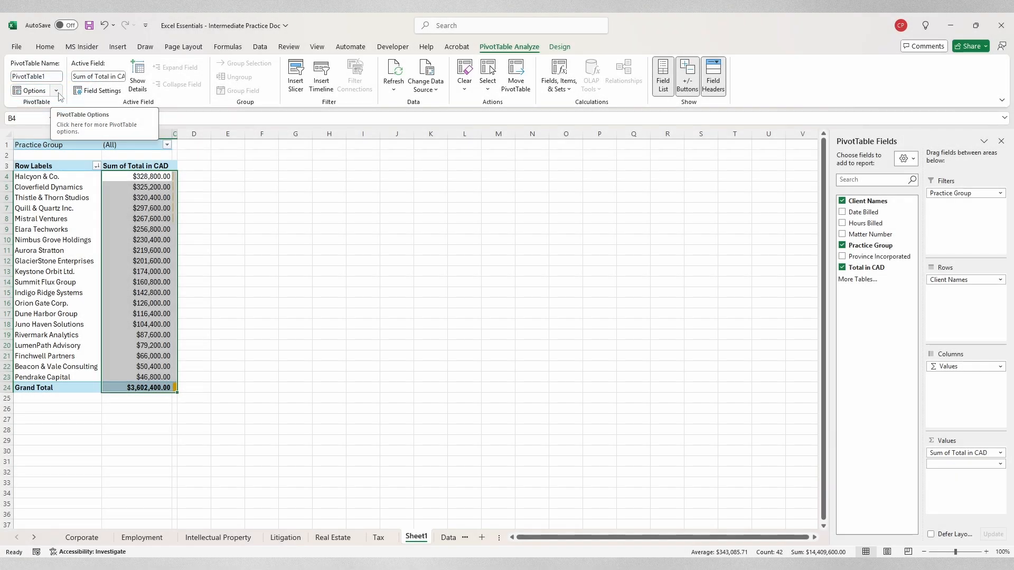
pyautogui.click(57, 91)
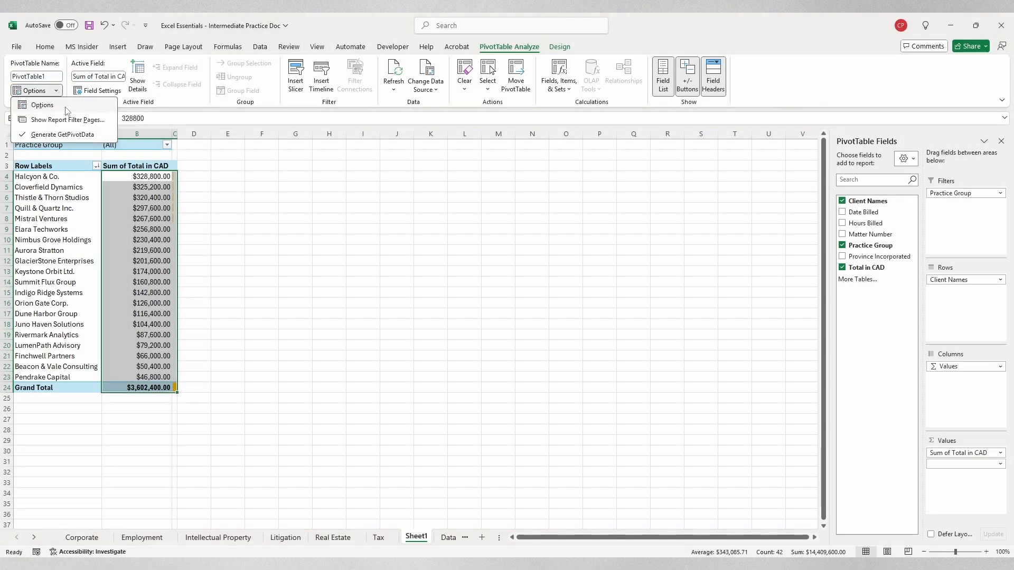
pyautogui.click(66, 110)
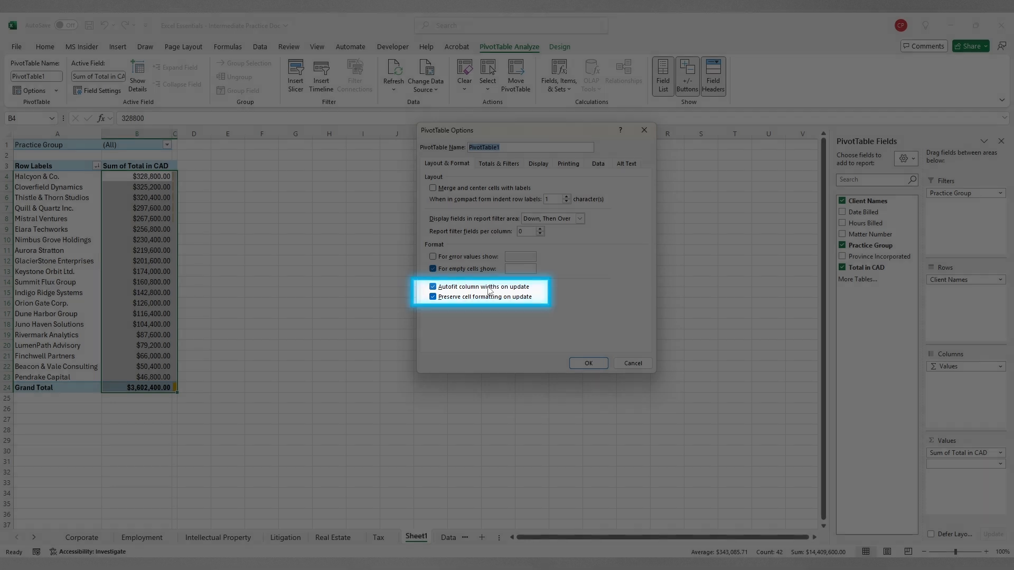
pyautogui.click(488, 290)
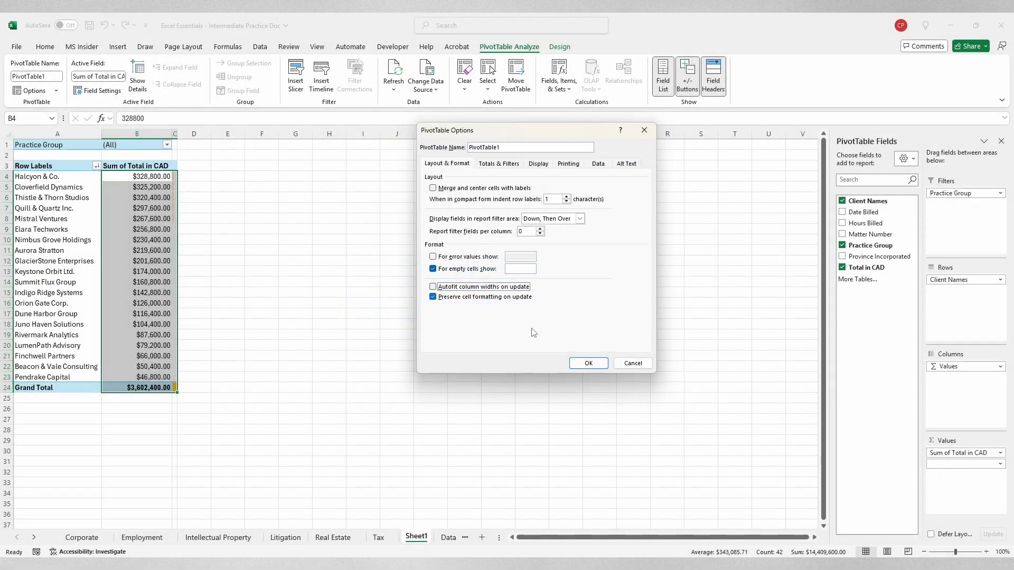
pyautogui.click(595, 364)
# - Widen column C, which holds the data bars, to slightly more than column B's width and deselect the PivotTable
pyautogui.moveTo(178, 135); pyautogui.dragTo(245, 134)
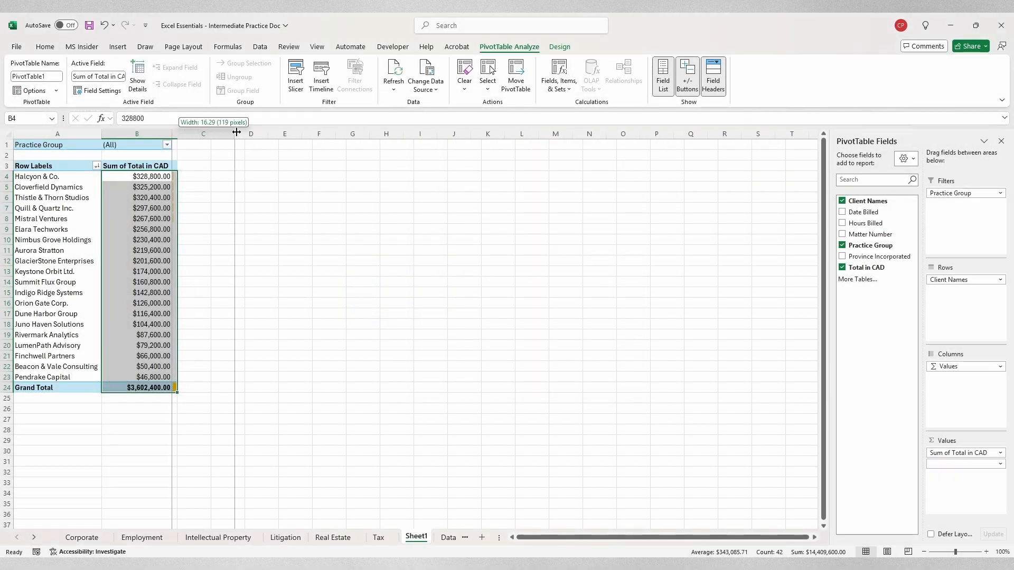
pyautogui.click(236, 240)
pyautogui.click(293, 275)
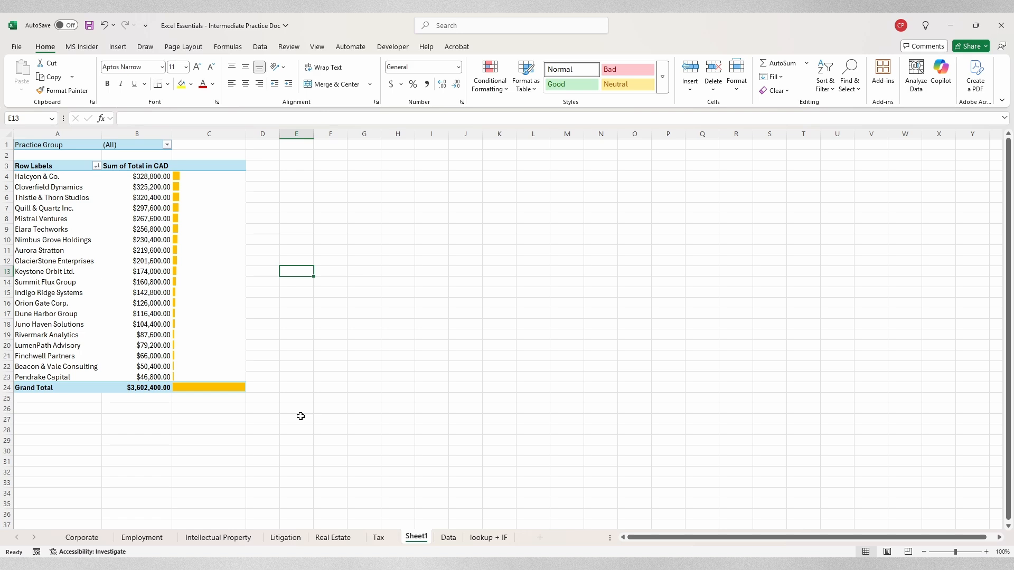
# - Turn off grand totals for columns in the PivotTable options
pyautogui.rightClick(165, 390)
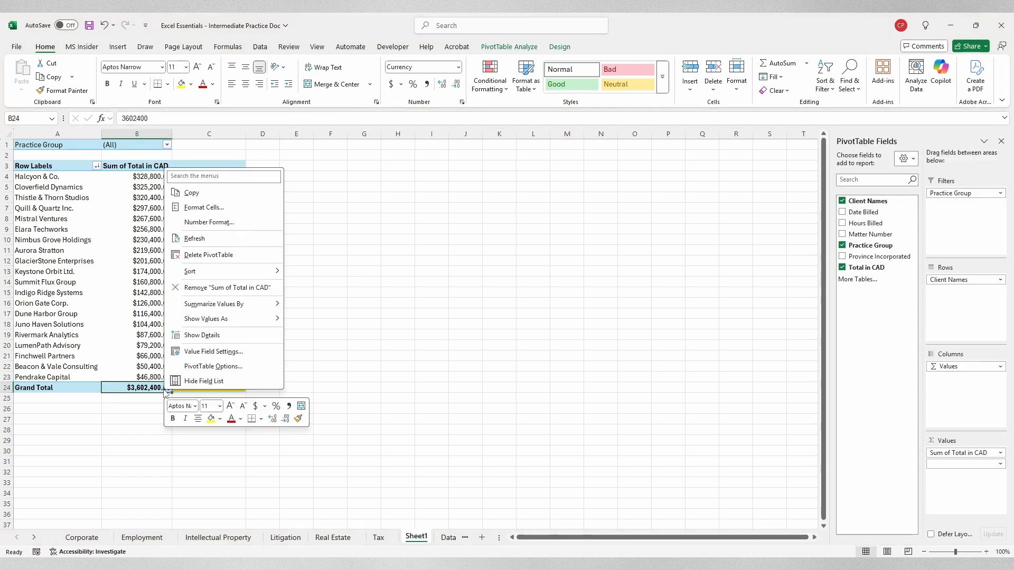
pyautogui.click(239, 369)
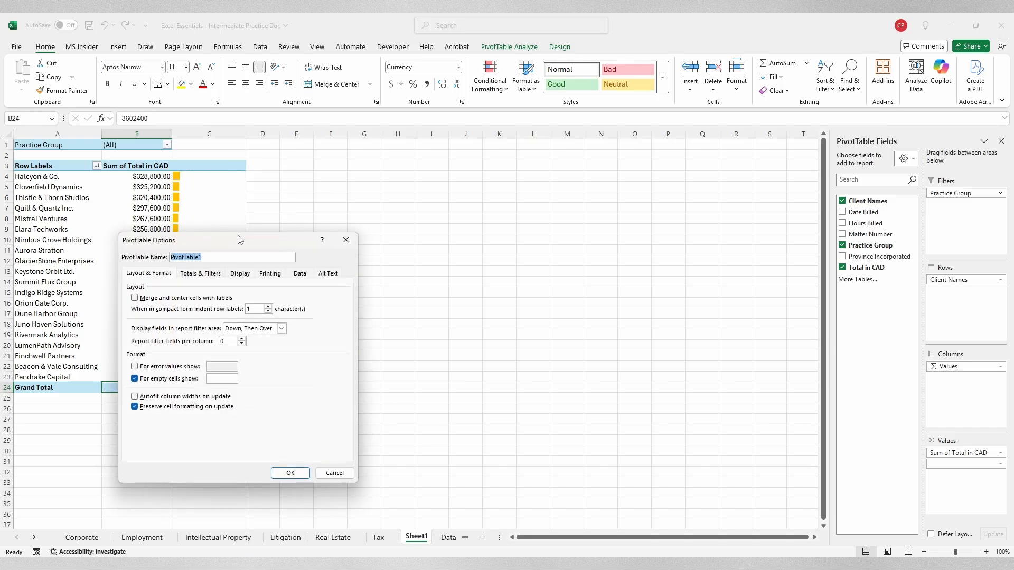
pyautogui.moveTo(241, 239); pyautogui.dragTo(405, 181)
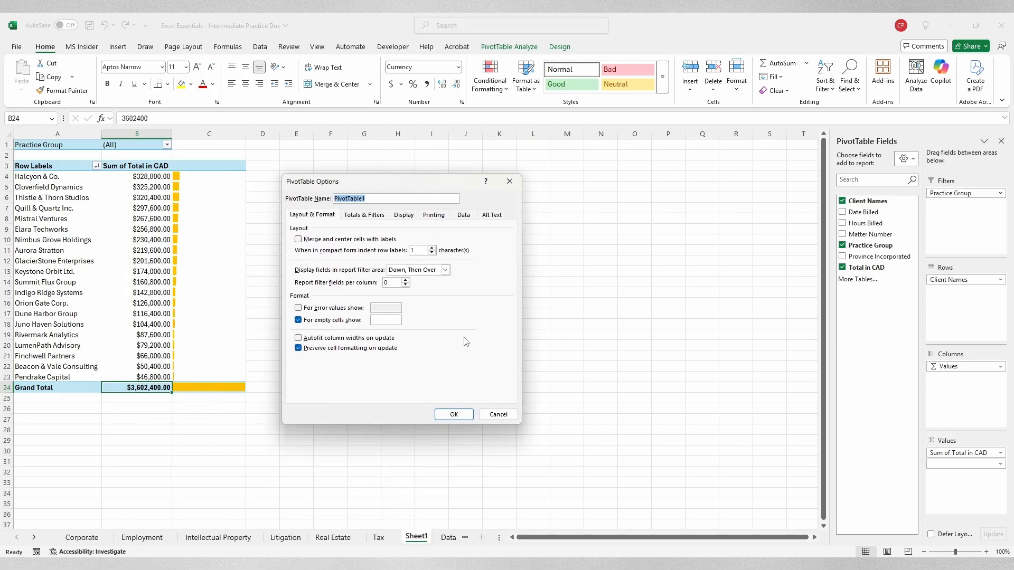
pyautogui.click(372, 216)
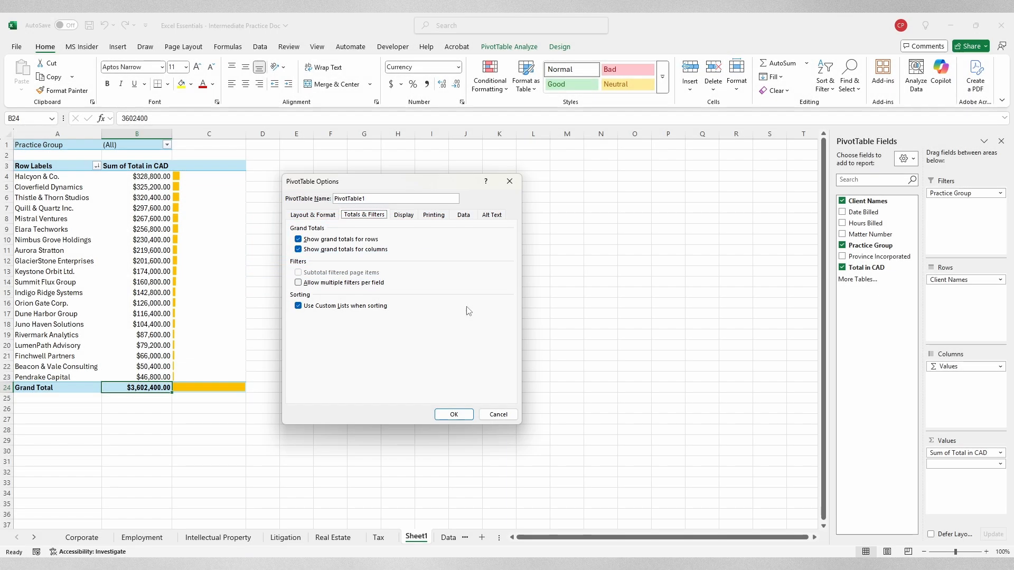
pyautogui.click(378, 250)
pyautogui.click(452, 414)
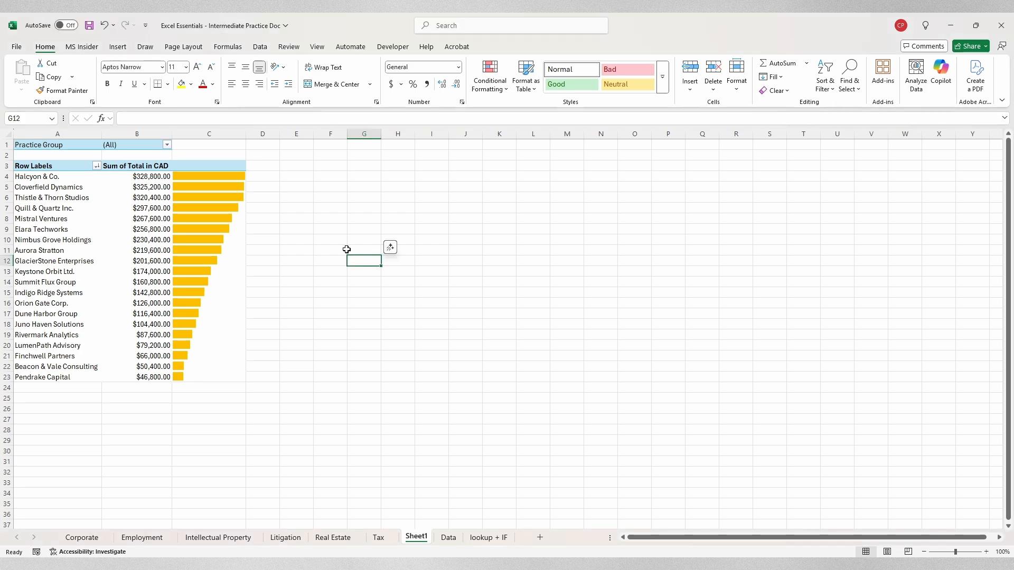
# - Create a formula-based conditional formatting rule for the totals in B4:B23 using =IF(B4:B23<100000,TRUE,FALSE)
pyautogui.moveTo(143, 176); pyautogui.dragTo(132, 380)
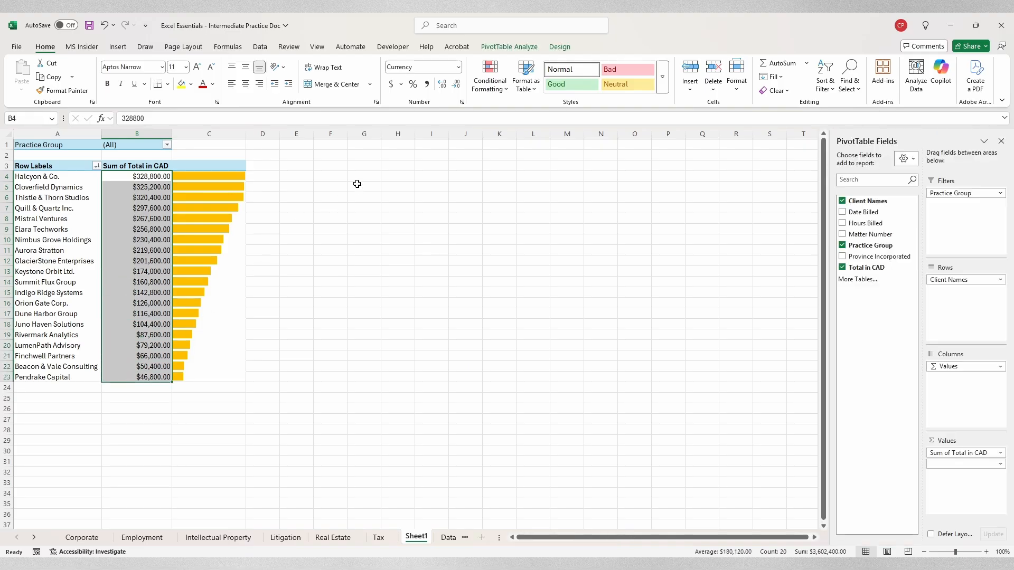
pyautogui.click(502, 88)
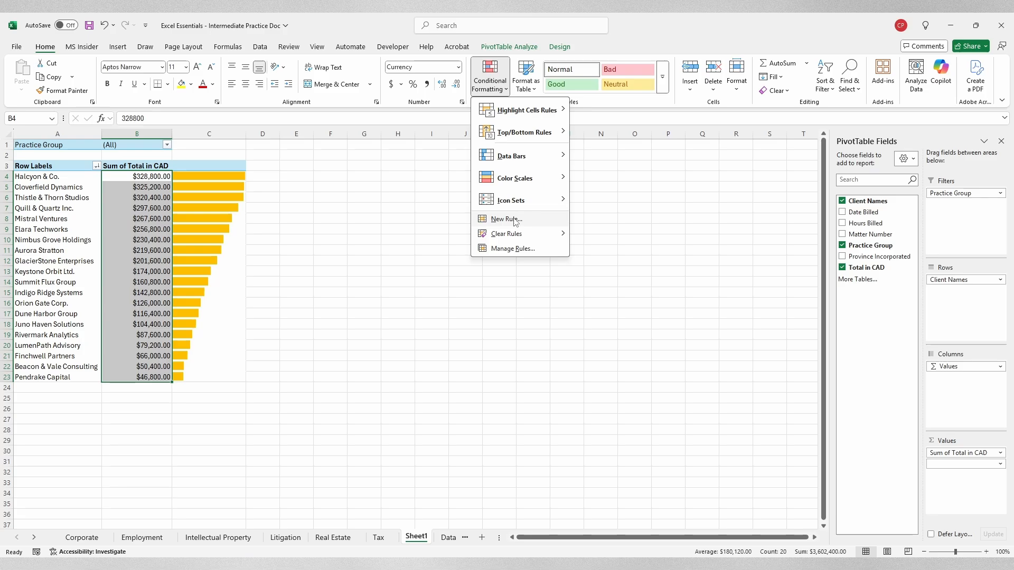
pyautogui.click(516, 221)
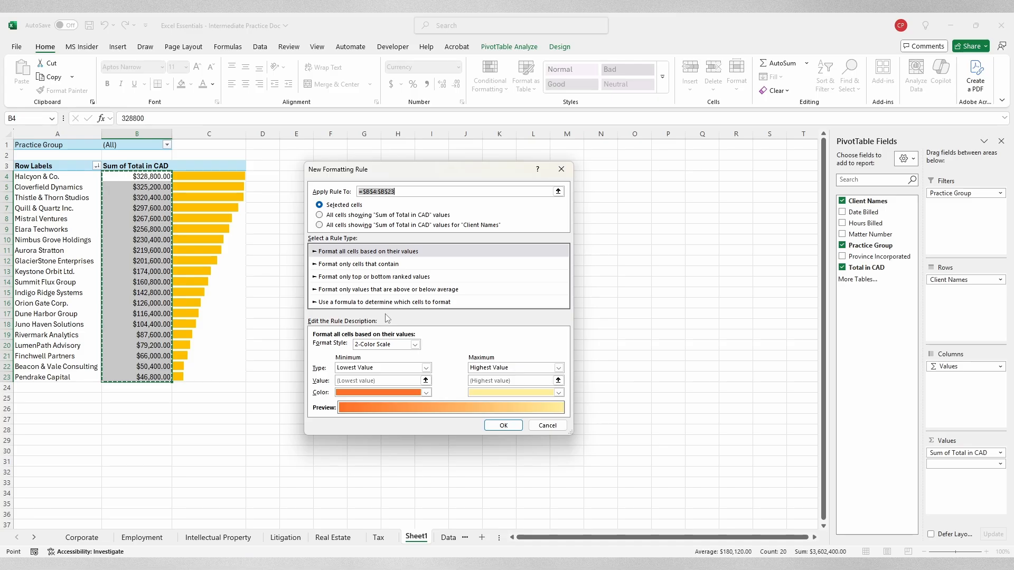
pyautogui.click(402, 302)
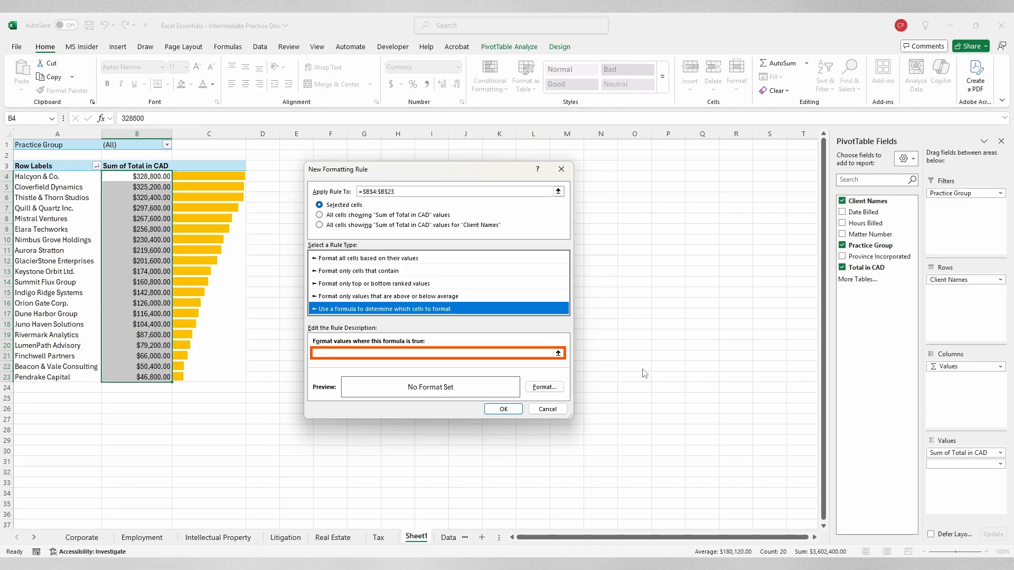
pyautogui.press('Tab')
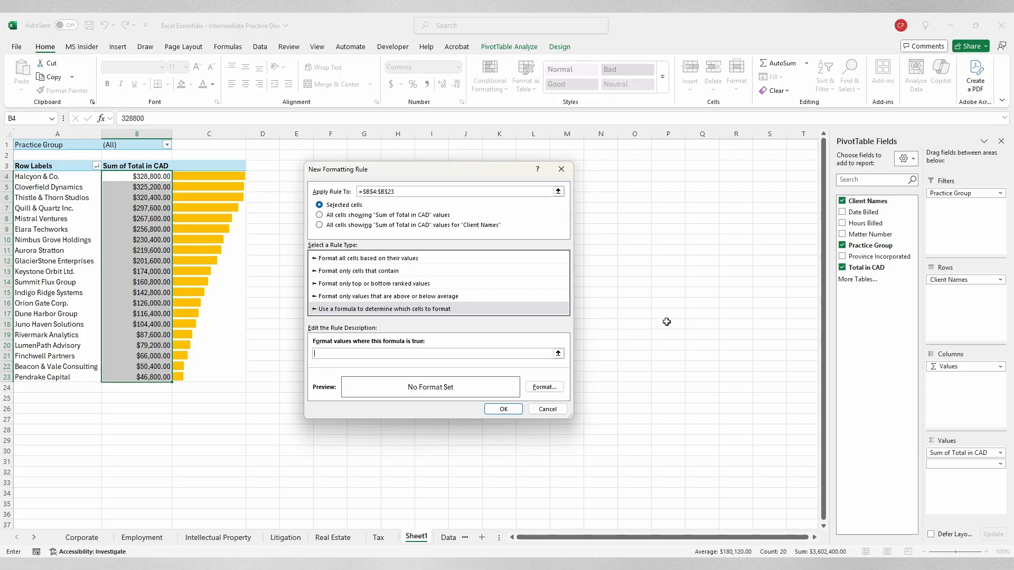
pyautogui.write('=')
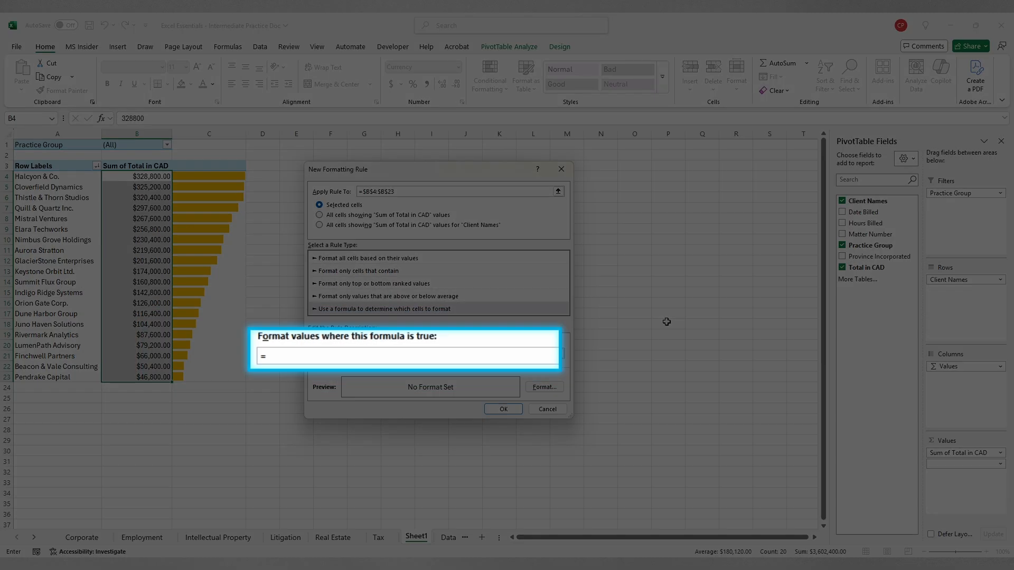
pyautogui.write('IF(B4:B23<100000')
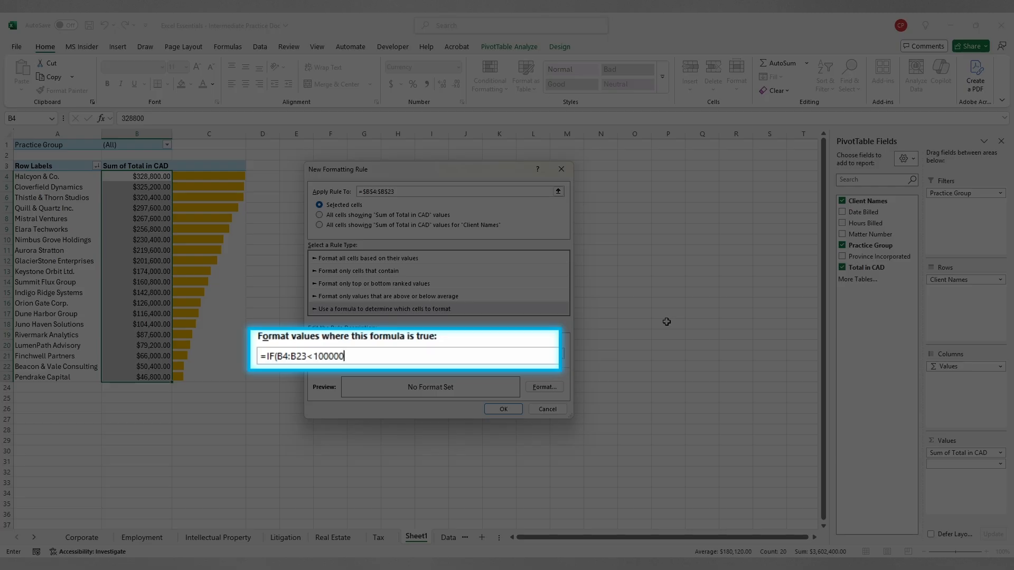
pyautogui.write(',')
pyautogui.write('TRUE,FALSE)')
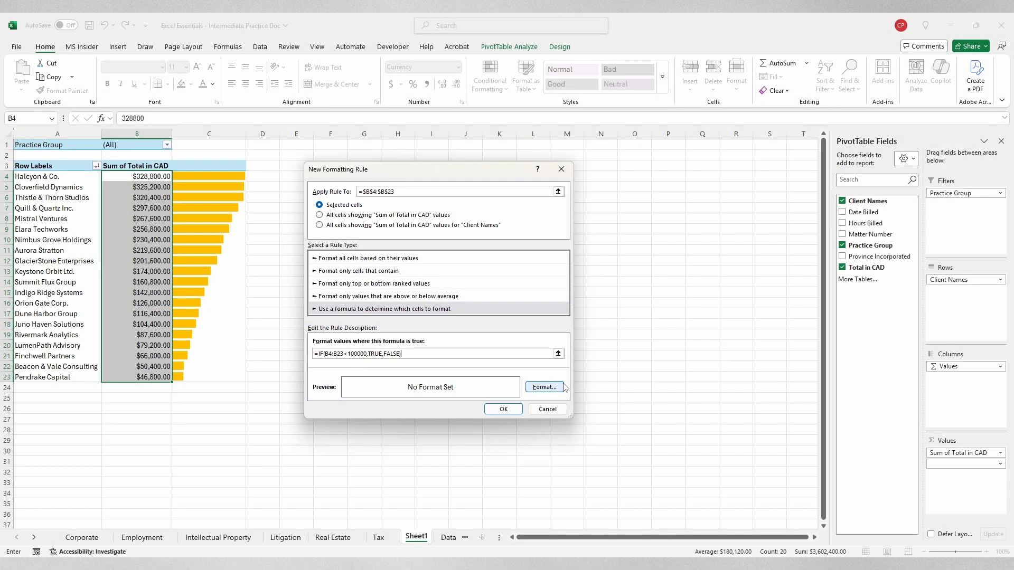
# - Give the formula-based rule a light pink-purple fill and apply it to the totals in B4:B23
pyautogui.click(544, 387)
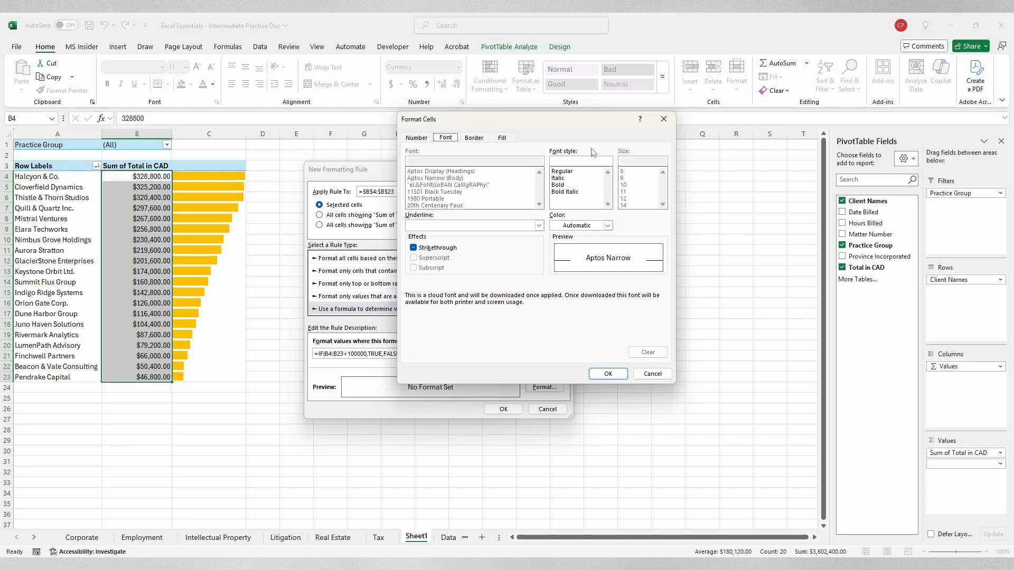
pyautogui.click(502, 138)
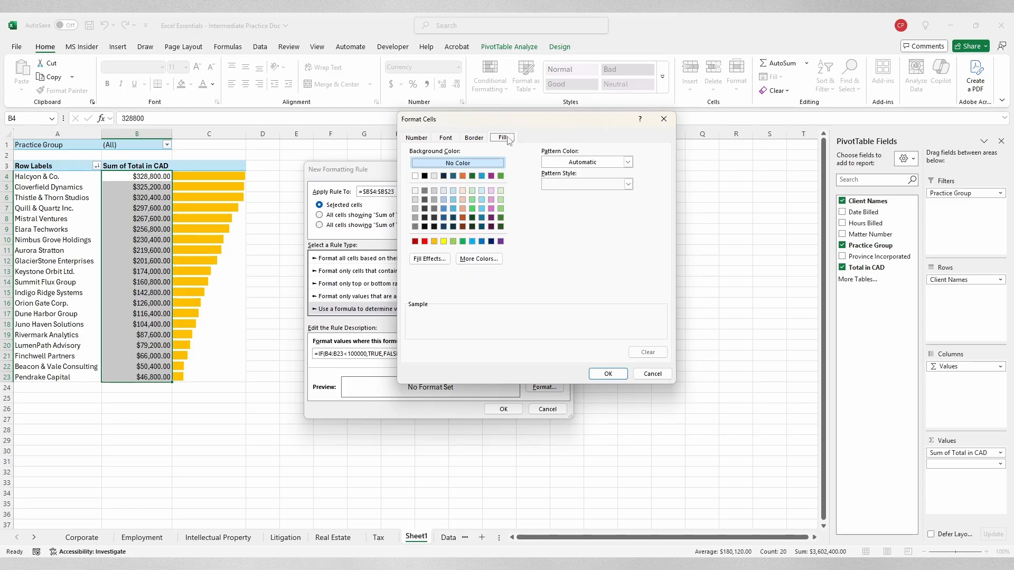
pyautogui.click(493, 200)
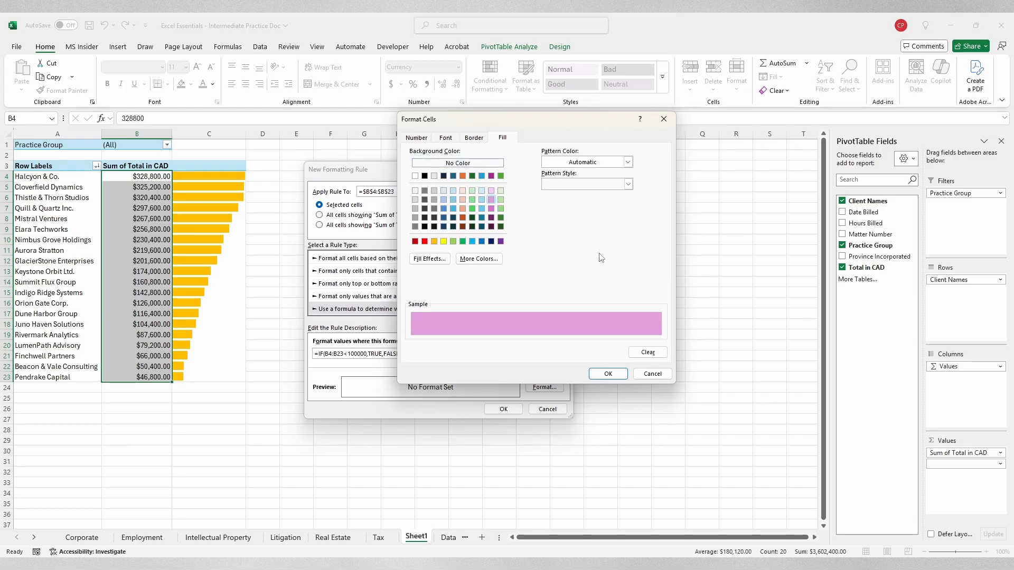
pyautogui.click(608, 374)
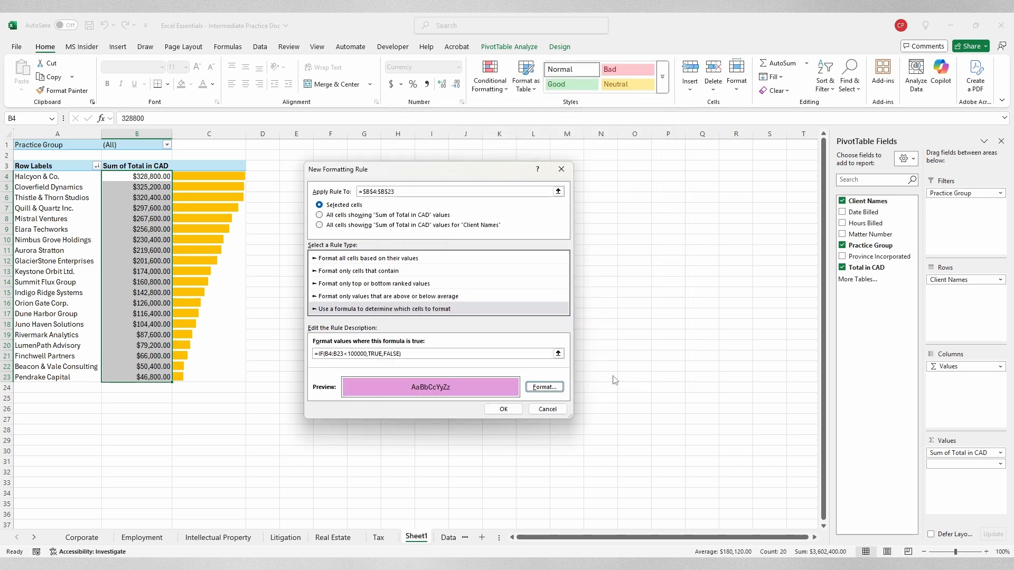
pyautogui.click(507, 410)
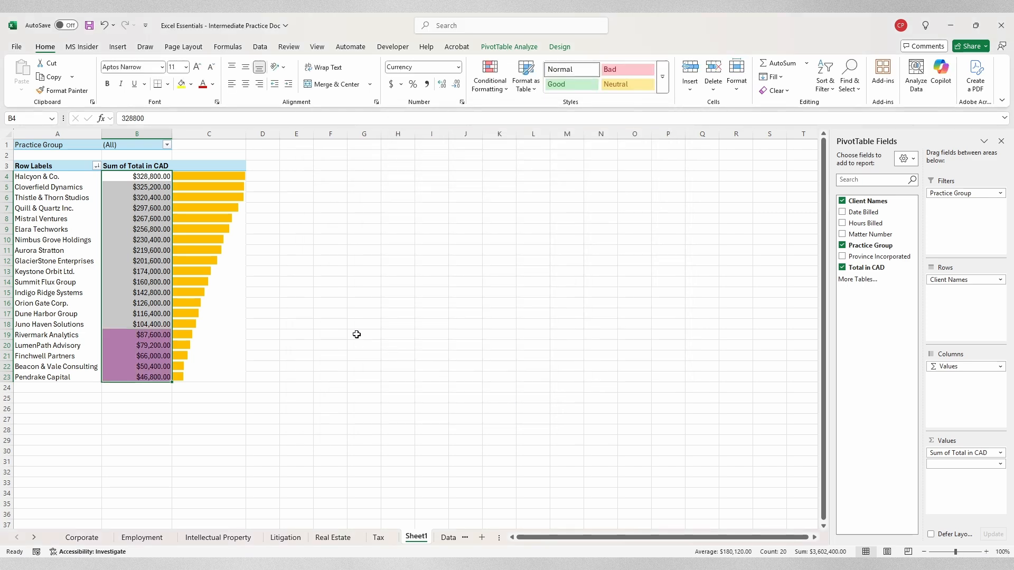
# - Sort the PivotTable's client rows alphabetically from A to Z
pyautogui.click(299, 247)
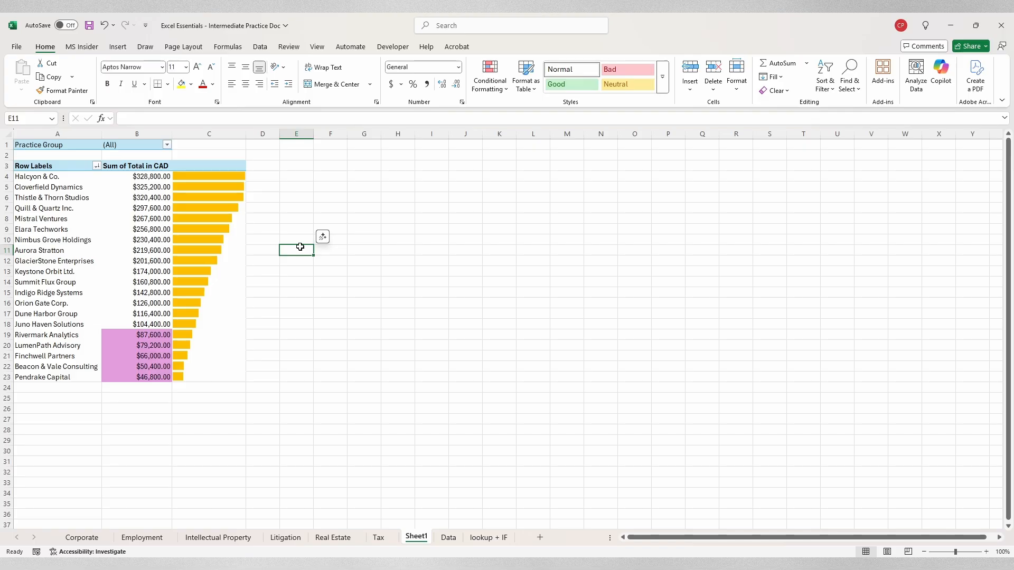
pyautogui.click(98, 167)
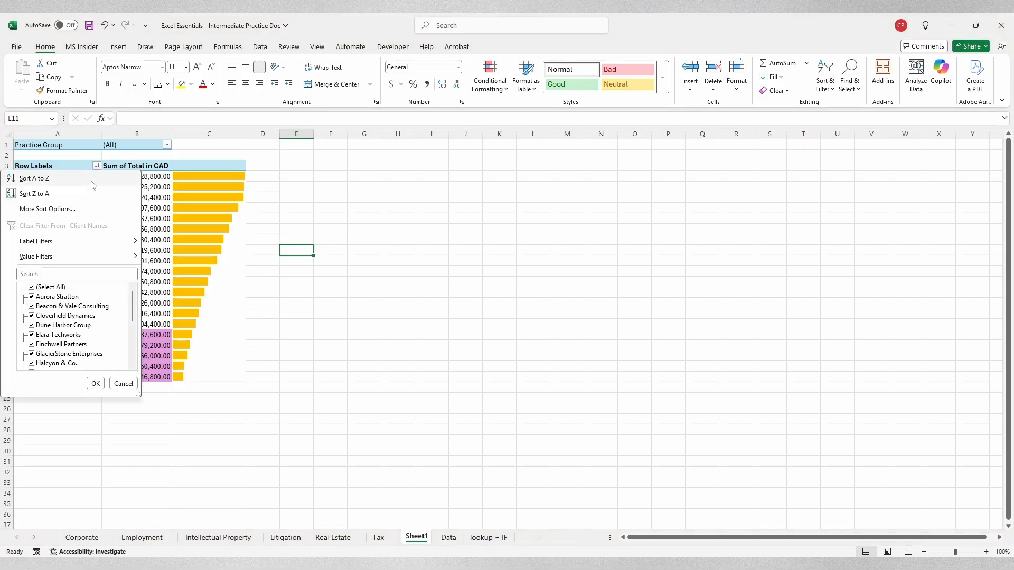
pyautogui.click(91, 183)
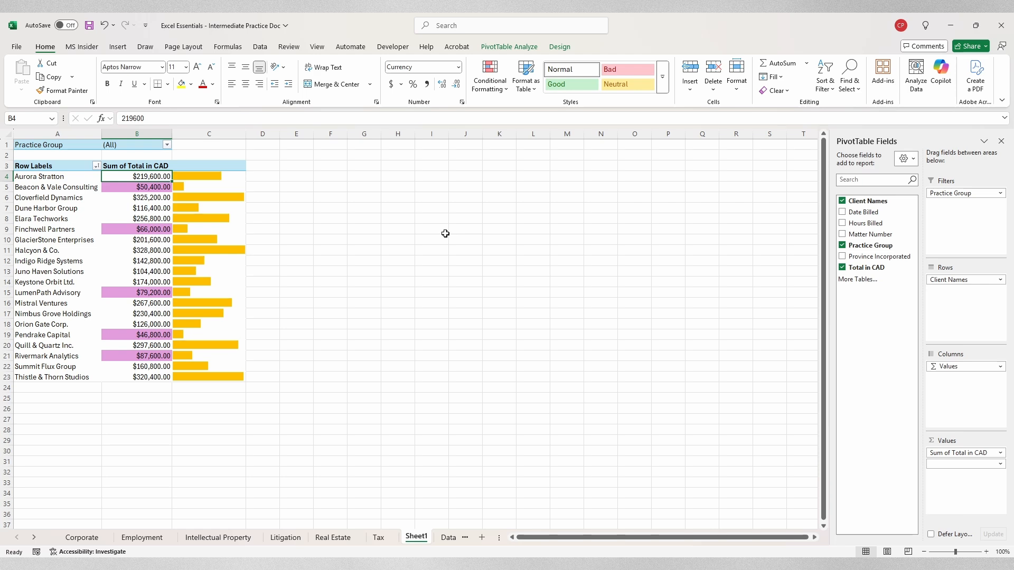
# - Delete the =IF(B4:B23<100000,TRUE,FALSE) conditional formatting rule from the PivotTable, keeping the data bar rule
pyautogui.click(502, 90)
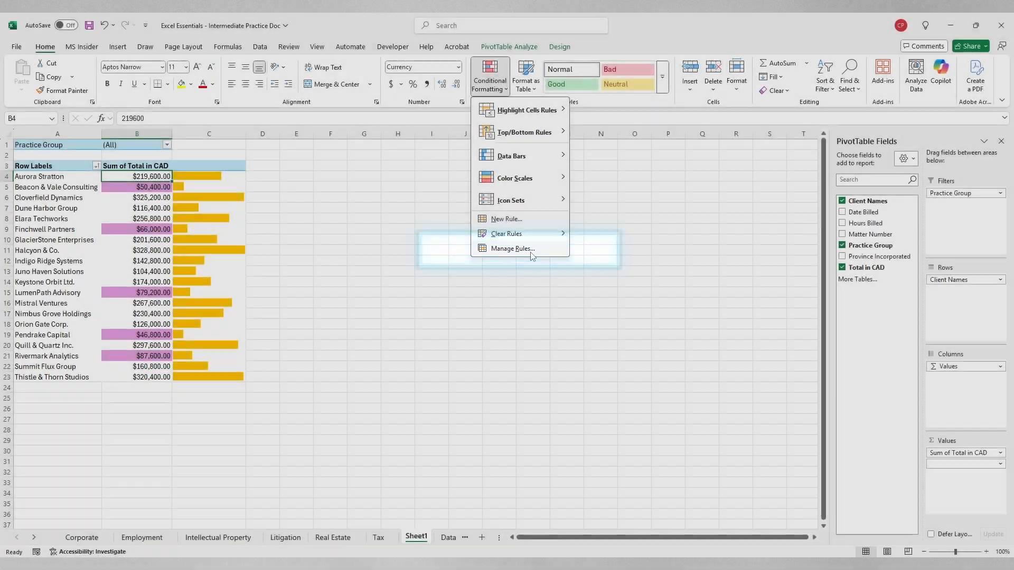
pyautogui.click(533, 248)
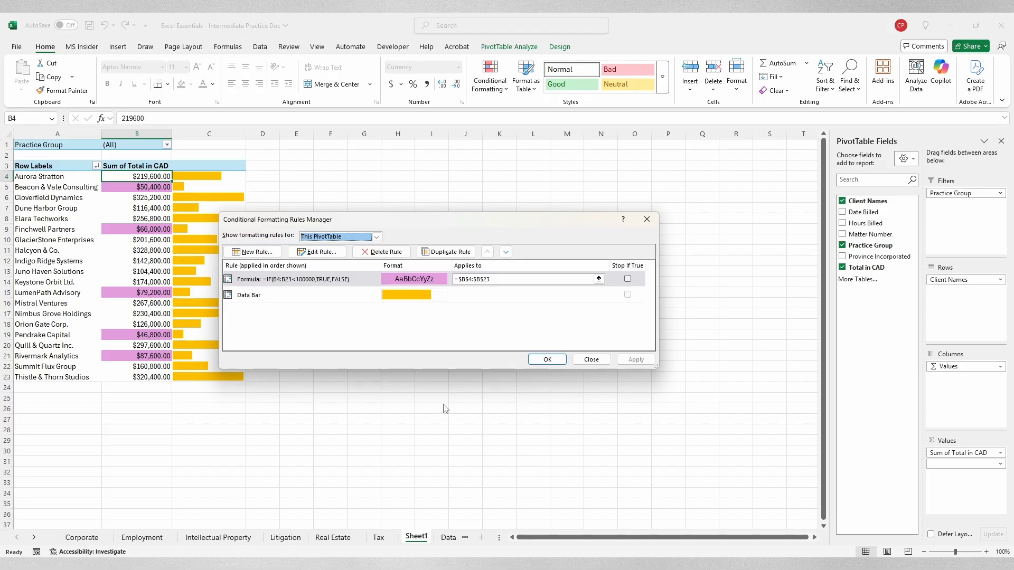
pyautogui.click(351, 282)
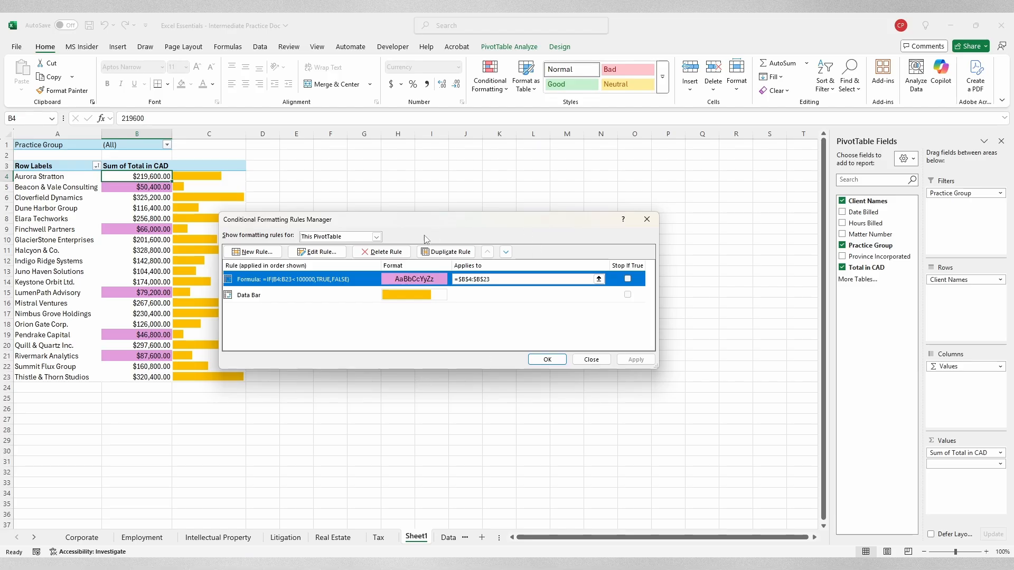
pyautogui.click(390, 253)
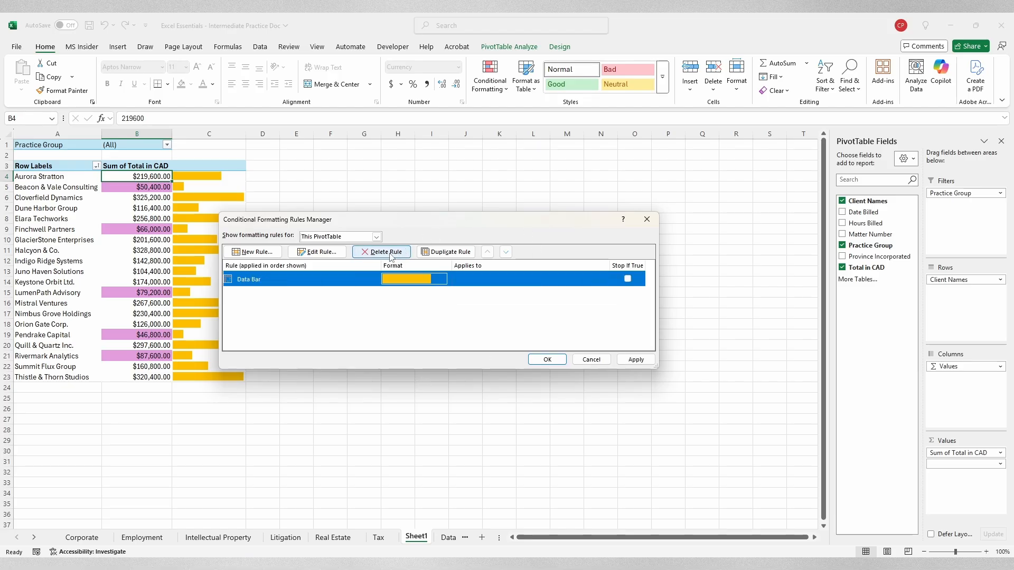
pyautogui.click(545, 359)
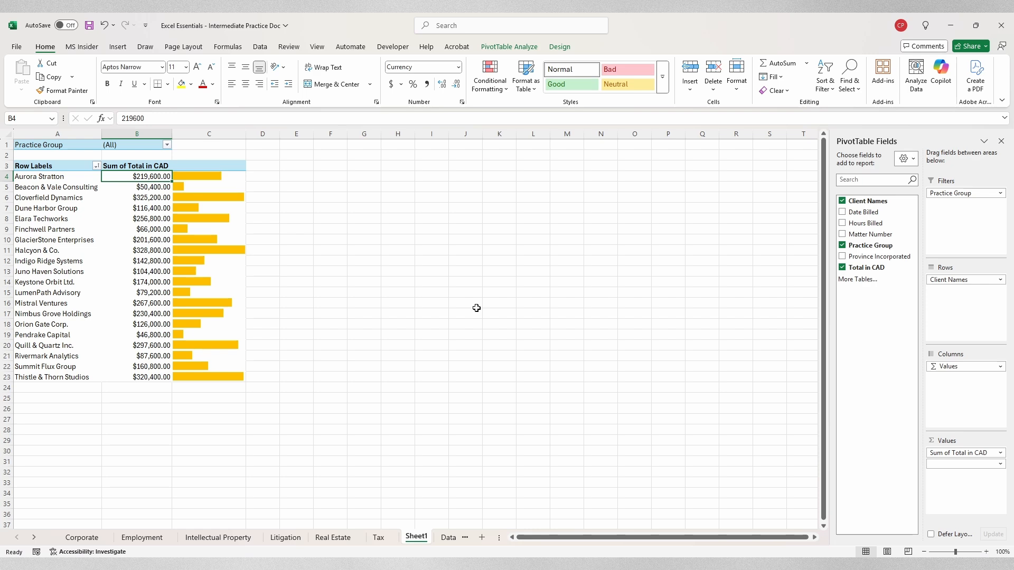
# - Add a calculated field named Discount with the formula ='Total in CAD'*(1-.1) and autofit its column
pyautogui.click(515, 47)
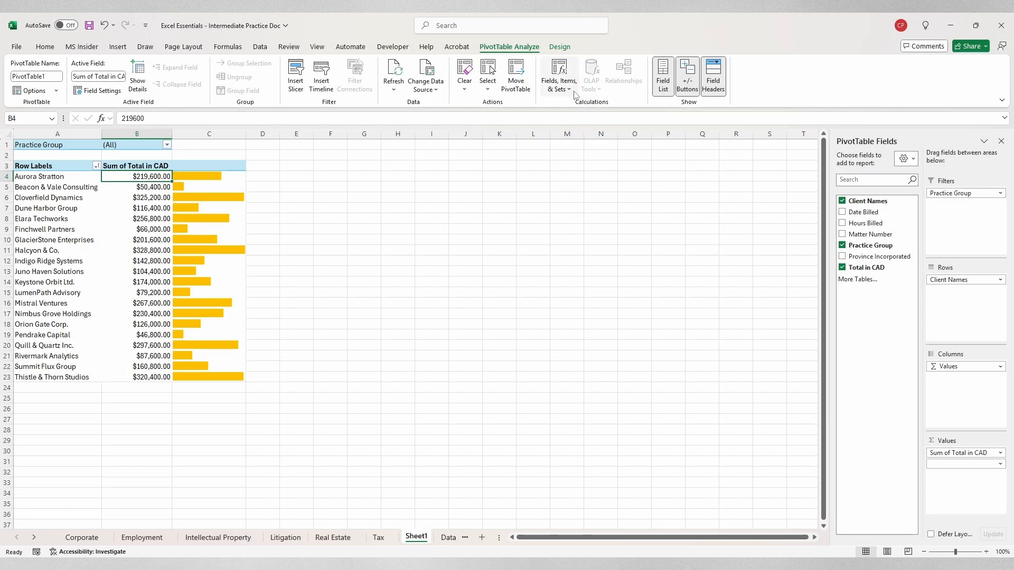
pyautogui.click(558, 77)
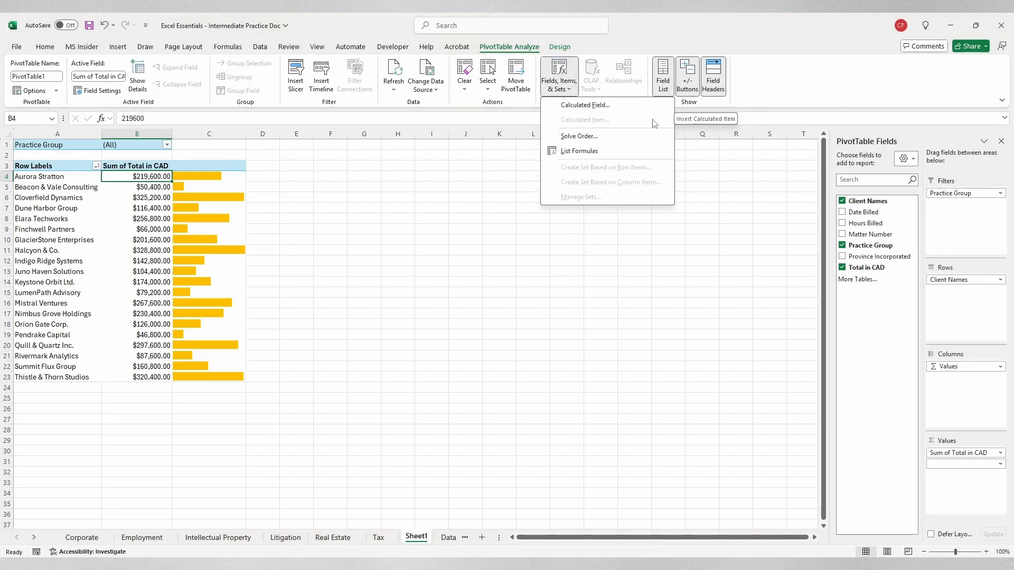
pyautogui.click(642, 105)
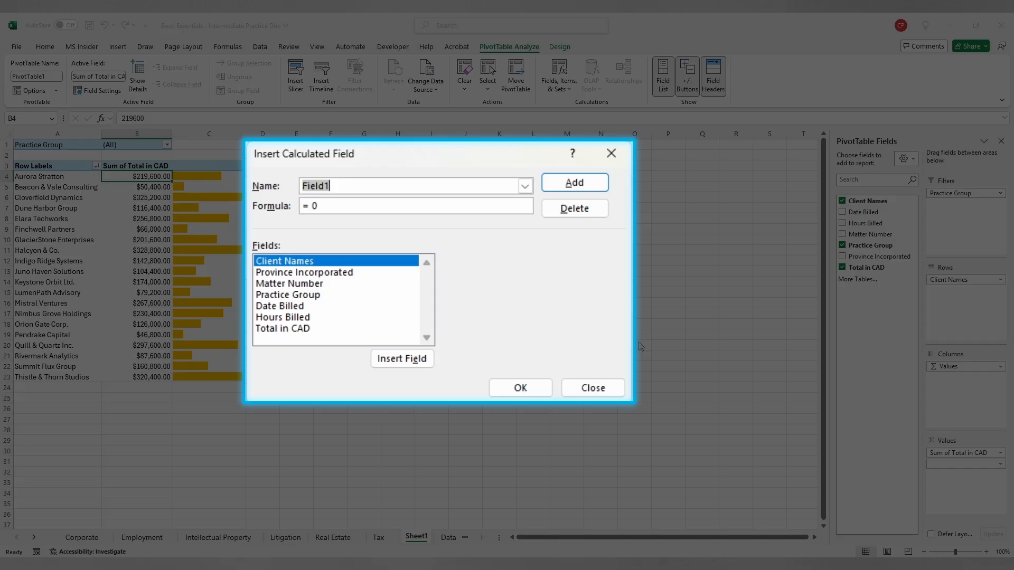
pyautogui.doubleClick(289, 329)
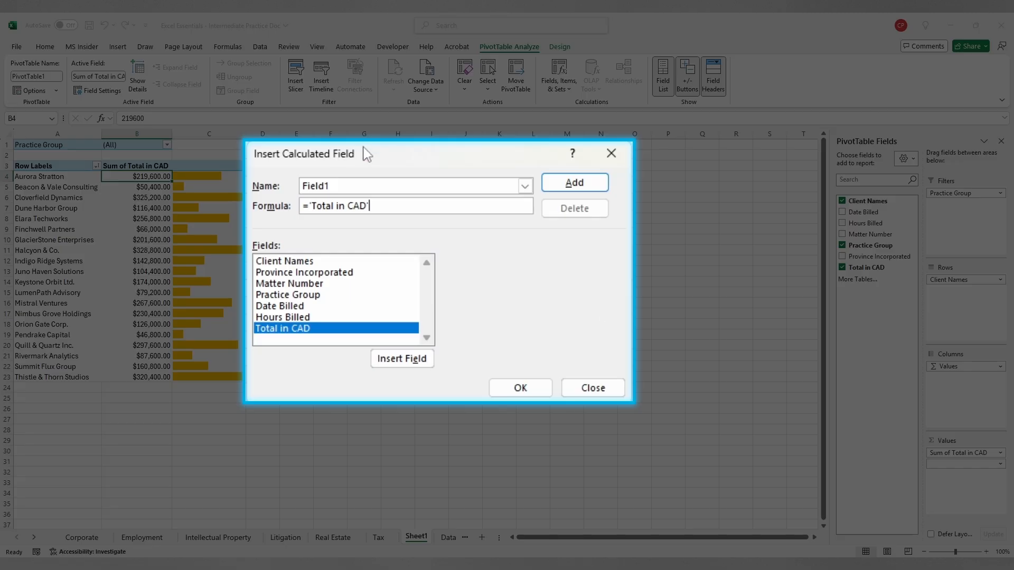
pyautogui.moveTo(348, 183); pyautogui.dragTo(281, 179)
pyautogui.write('Discount')
pyautogui.click(401, 206)
pyautogui.write('*(1-.1)')
pyautogui.click(598, 193)
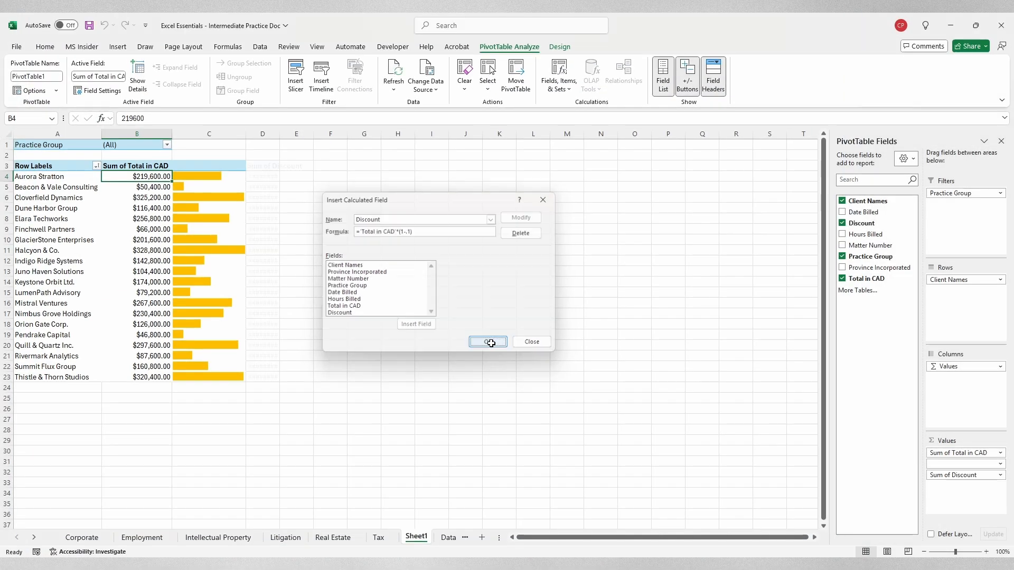
pyautogui.click(508, 369)
pyautogui.doubleClick(278, 134)
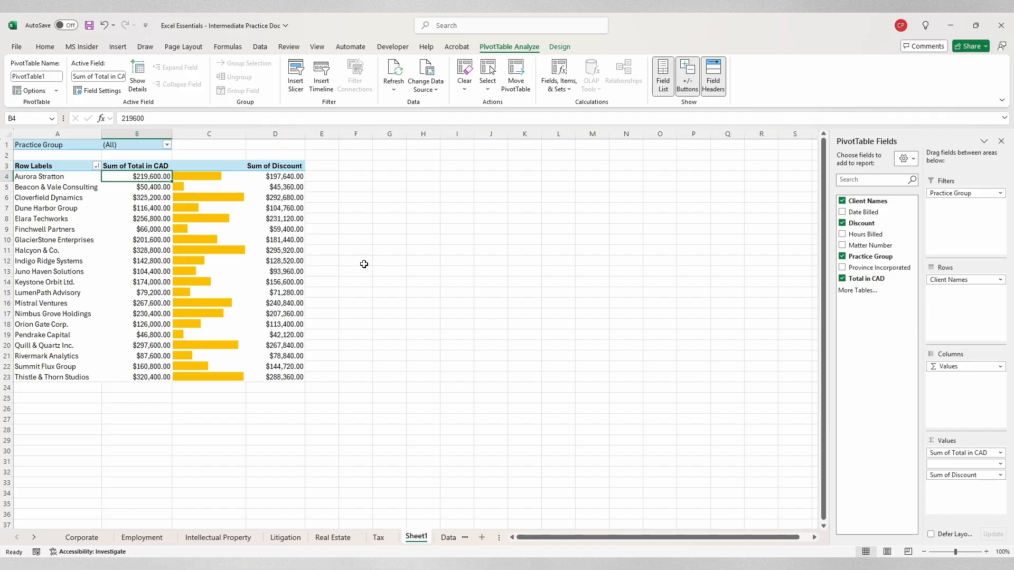
# - Rename the header in D3 to "Sum after Discount" and autofit column D
pyautogui.click(270, 169)
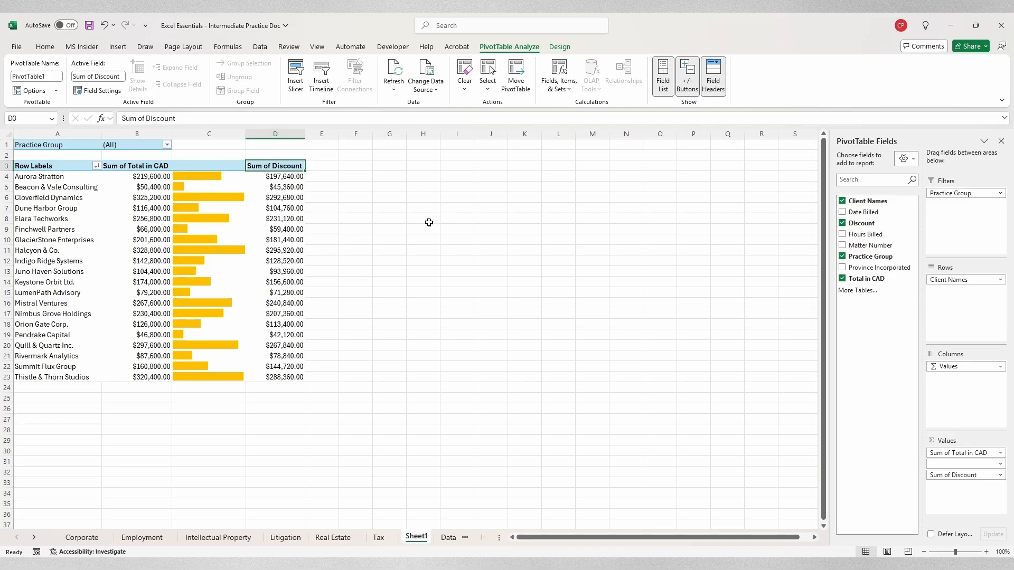
pyautogui.click(145, 118)
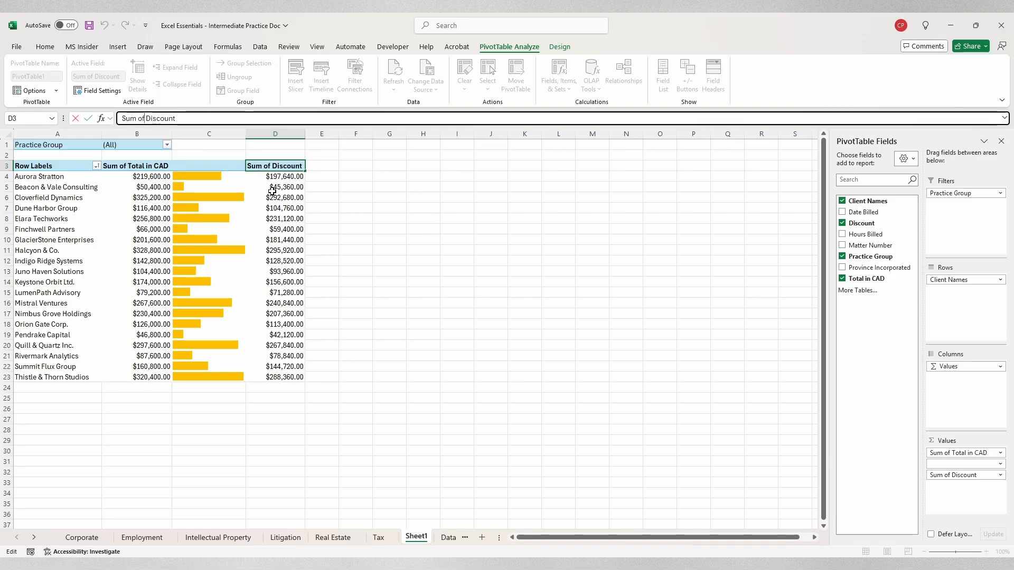
pyautogui.press('BackSpace')
pyautogui.press('BackSpace')
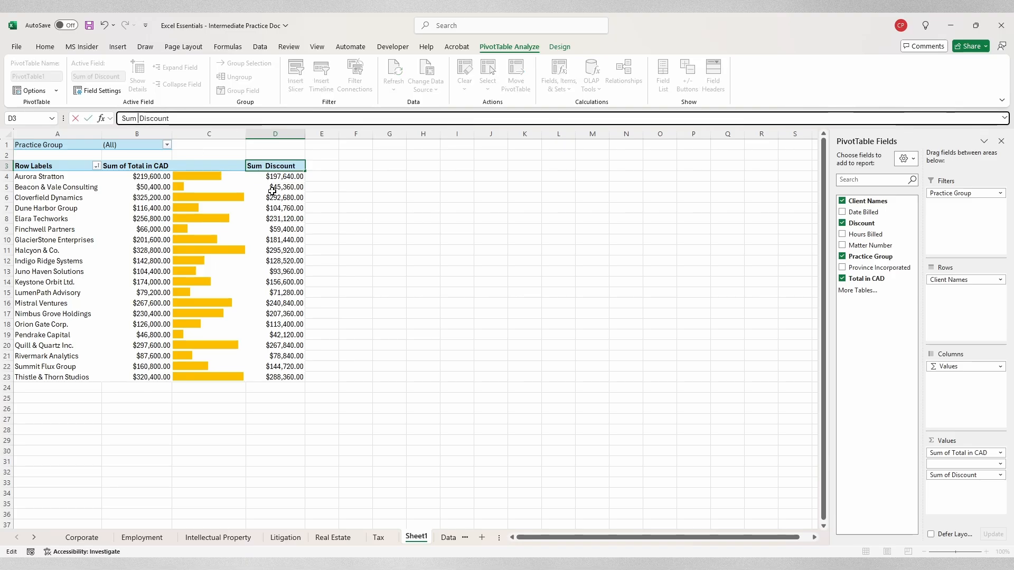
pyautogui.write('after')
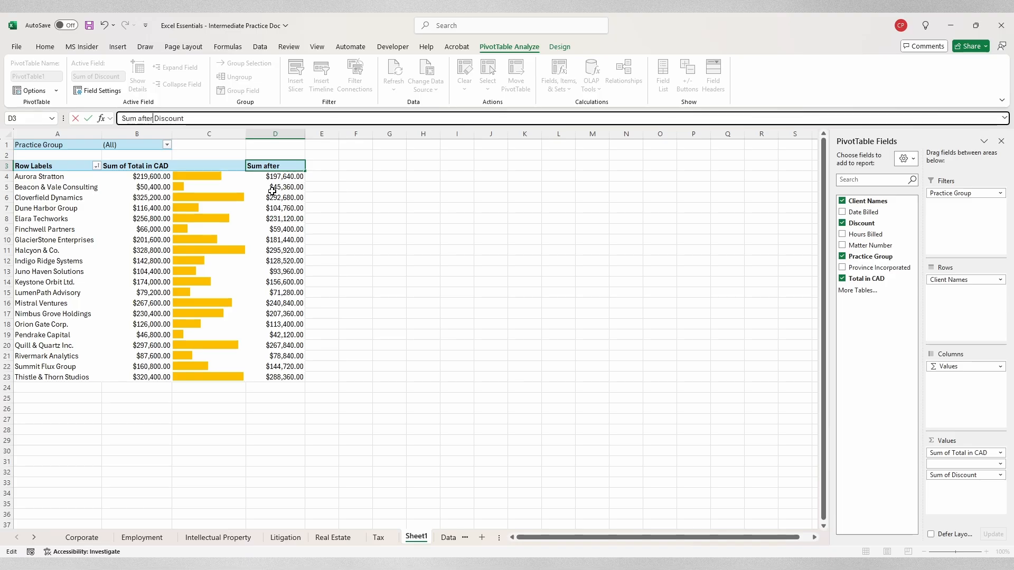
pyautogui.press('Return')
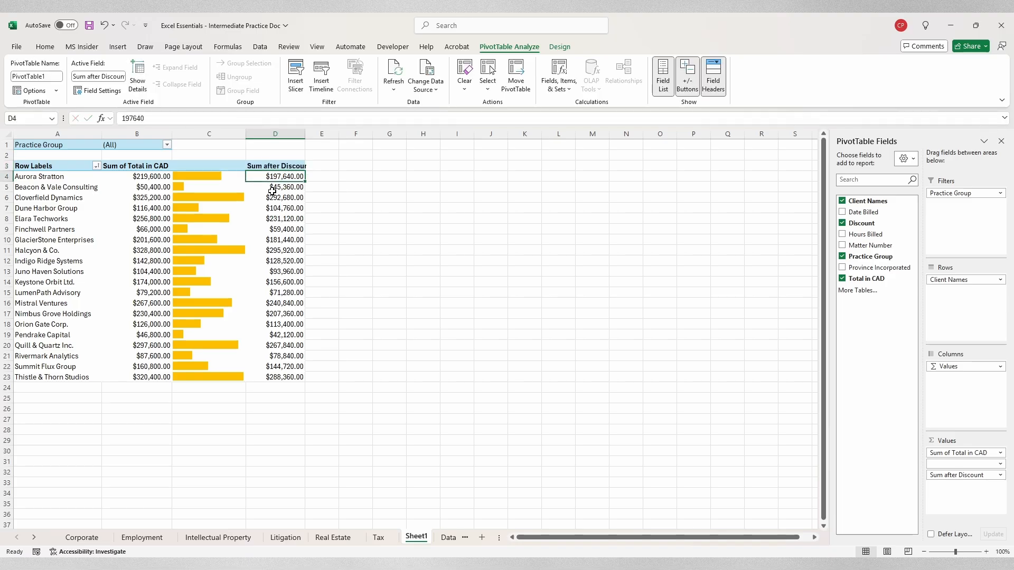
pyautogui.doubleClick(305, 134)
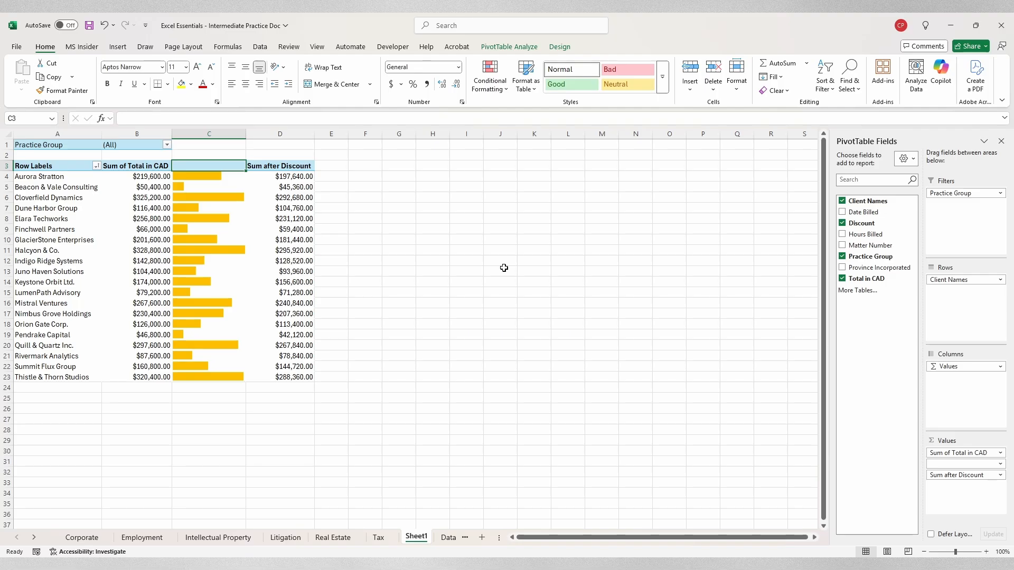
# - Remove the blank-named data bar field in column C from the PivotTable's values
pyautogui.click(976, 464)
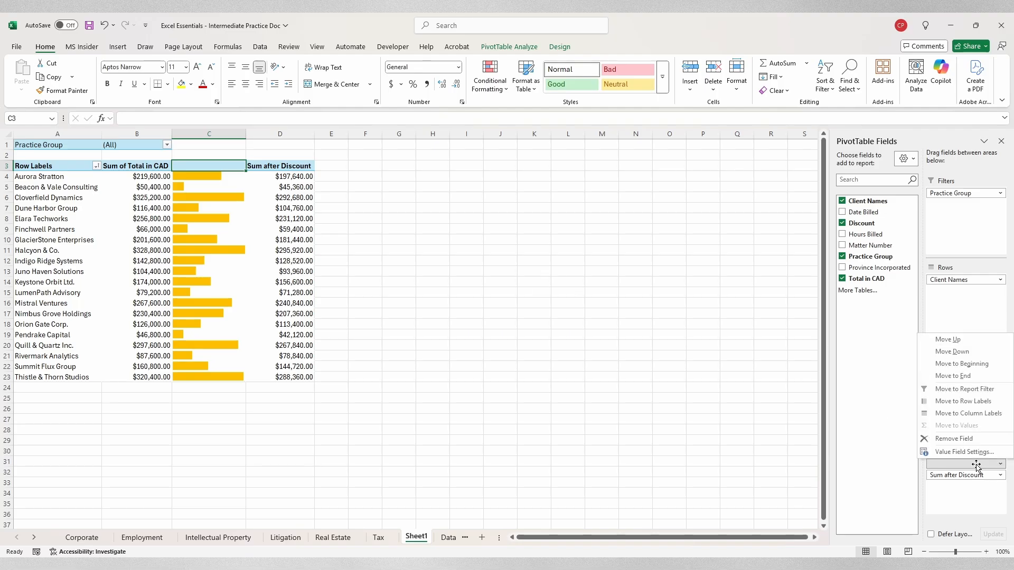
pyautogui.click(953, 439)
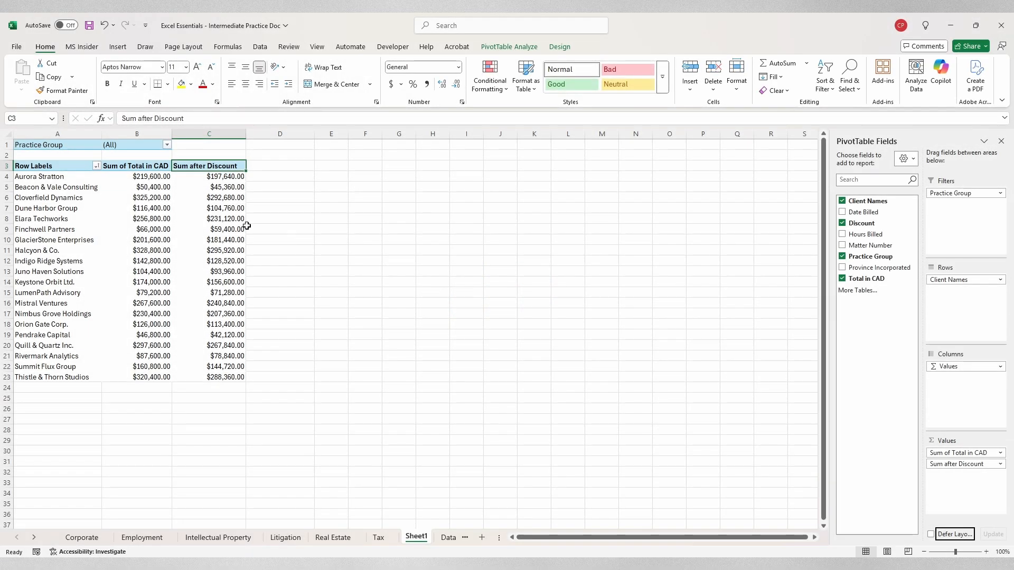
# - Group the first five clients, in A4:A8, in the PivotTable rows
pyautogui.moveTo(51, 177); pyautogui.dragTo(50, 220)
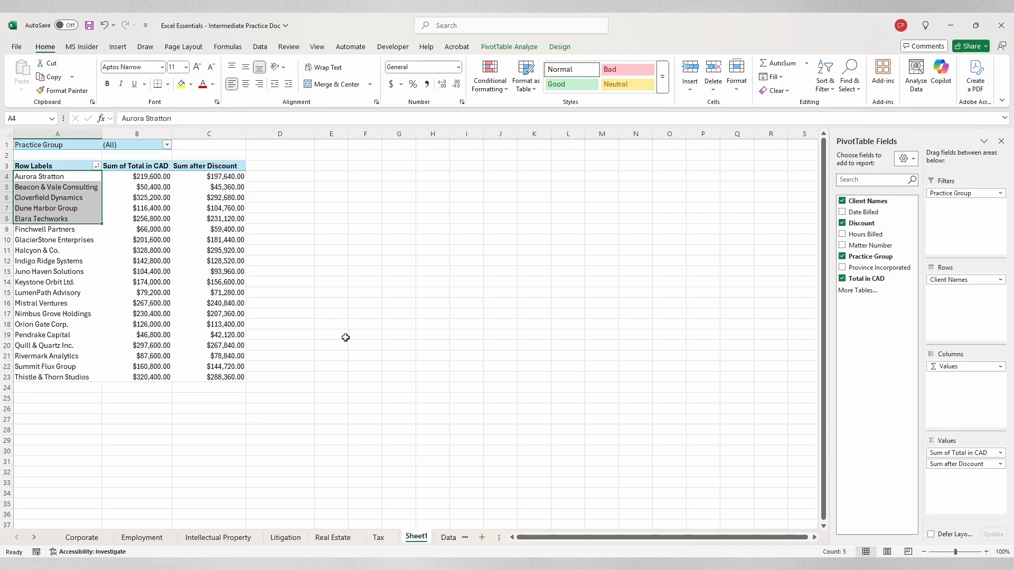
pyautogui.rightClick(64, 197)
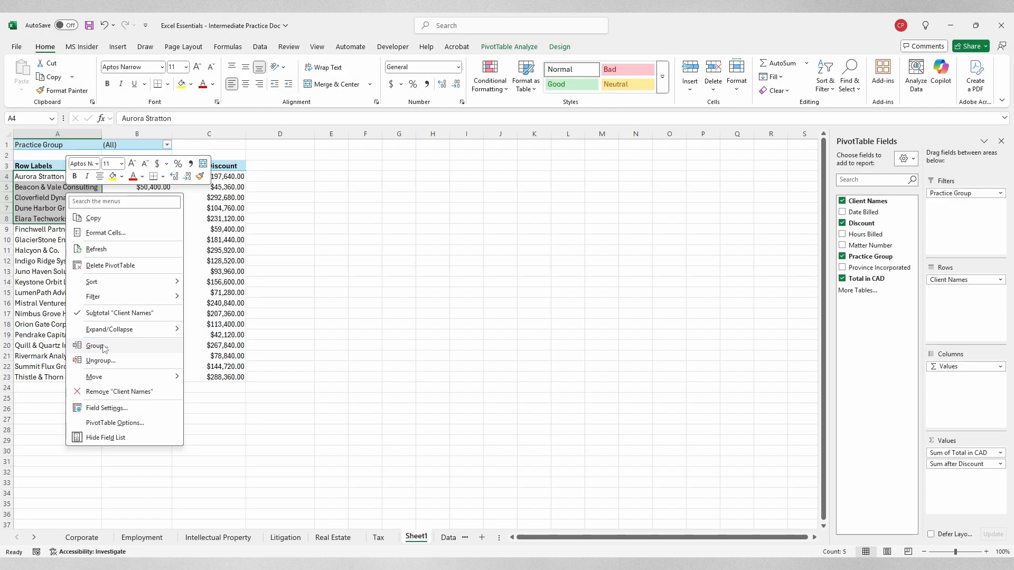
pyautogui.click(95, 346)
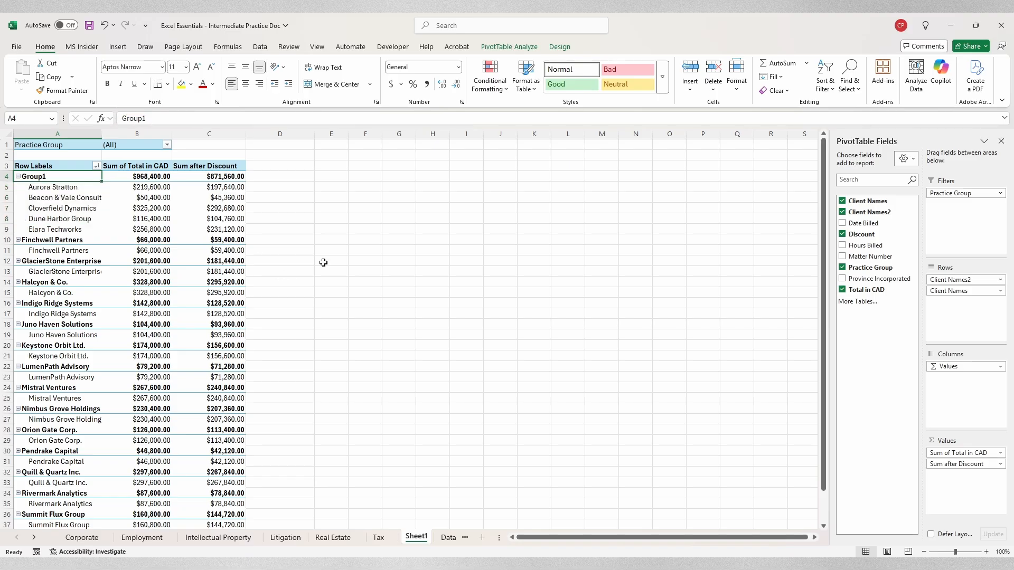
# - Group the next five clients, from Finchwell Partners through Juno Haven Solutions
pyautogui.click(78, 251)
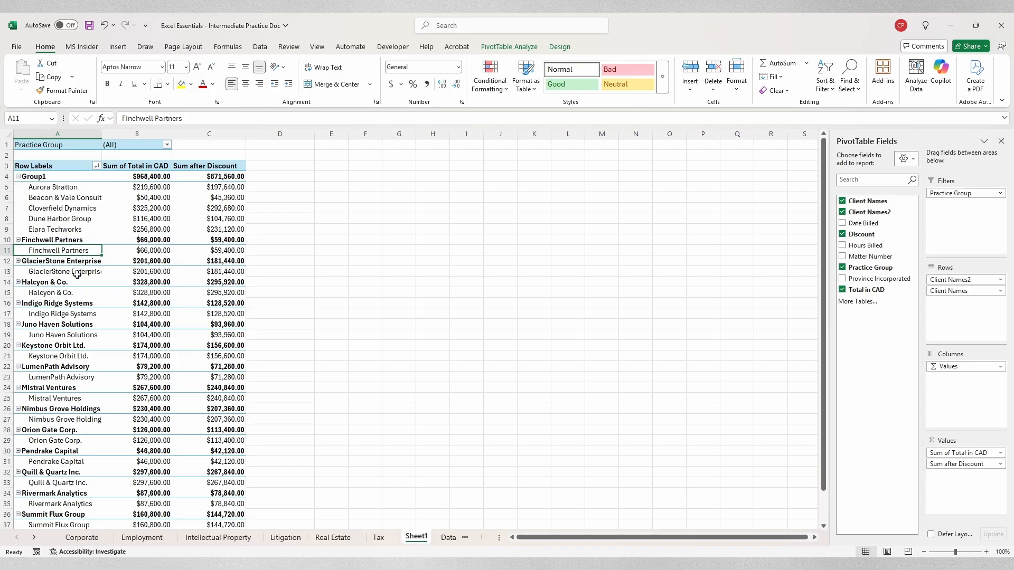
pyautogui.keyDown('shift'); pyautogui.click(75, 334); pyautogui.keyUp('shift')
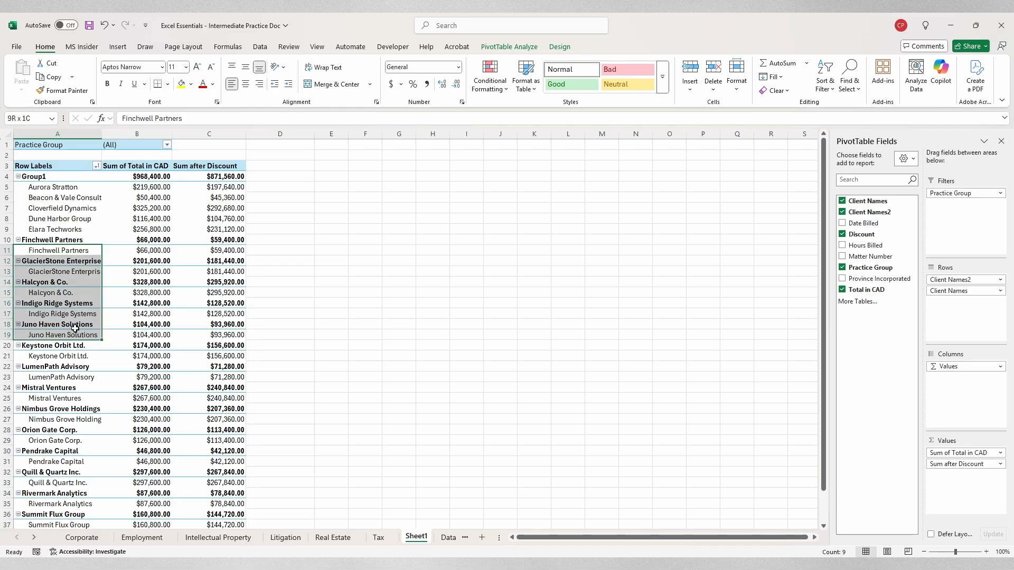
pyautogui.rightClick(72, 271)
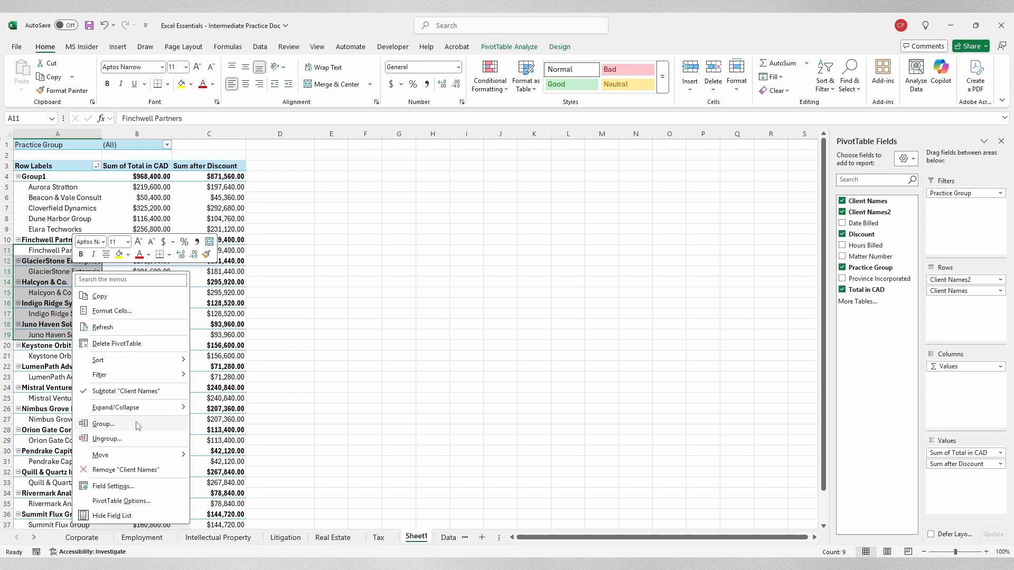
pyautogui.click(104, 424)
# - Group the next five clients, from Keystone Orbit Ltd. through Orion Gate Corp., in the PivotTable rows
pyautogui.scroll(-2, 65, 267)
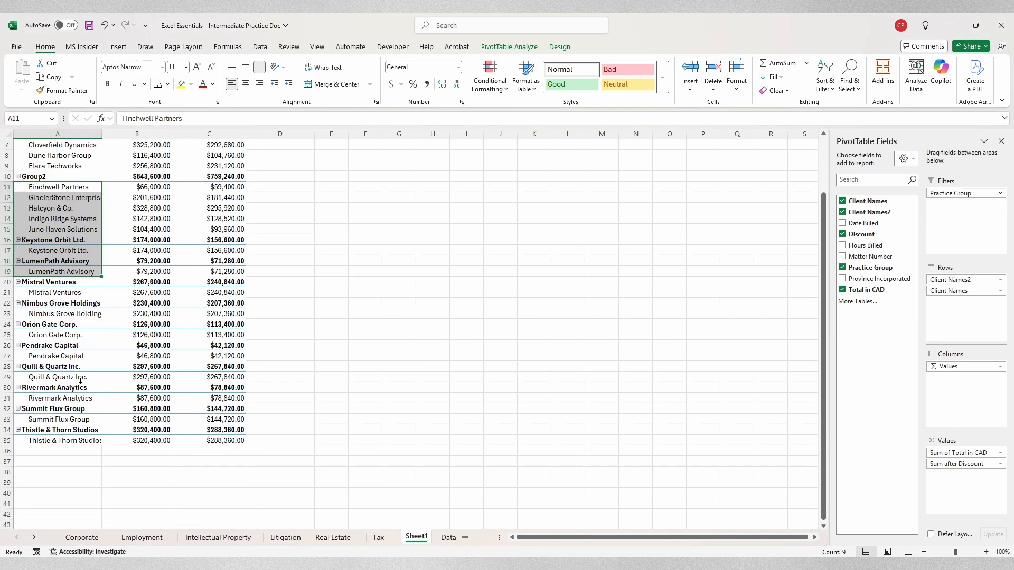
pyautogui.rightClick(65, 266)
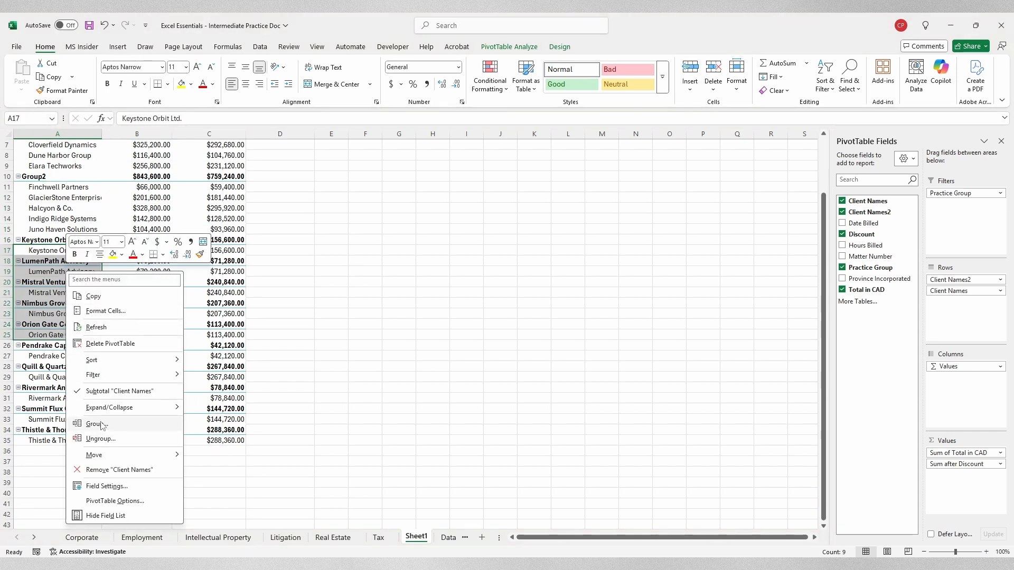
pyautogui.click(103, 426)
pyautogui.click(325, 392)
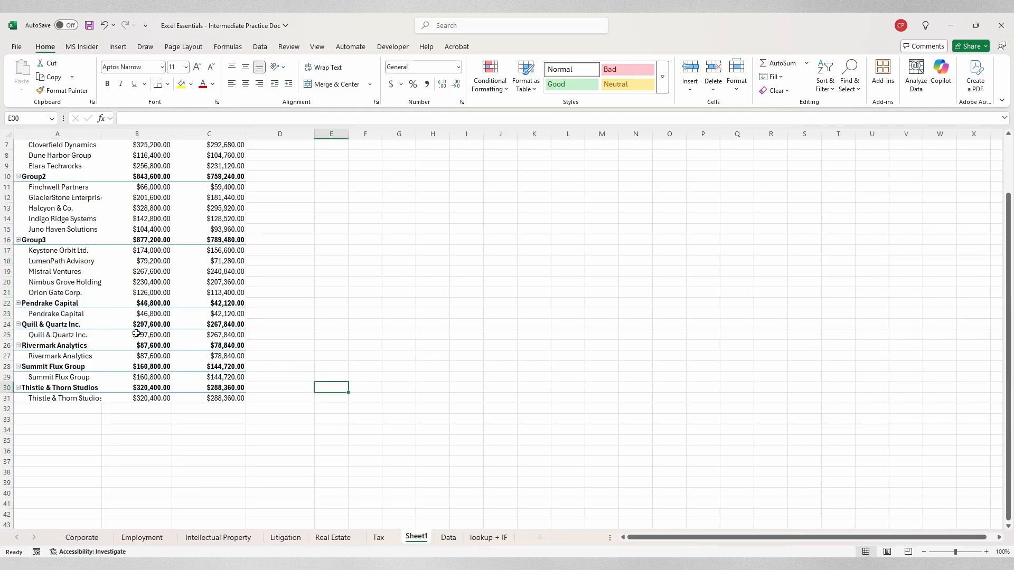
# - Group the last five clients, from Pendrake Capital through Thistle & Thorn Studios, in the PivotTable rows
pyautogui.moveTo(75, 314); pyautogui.dragTo(69, 392)
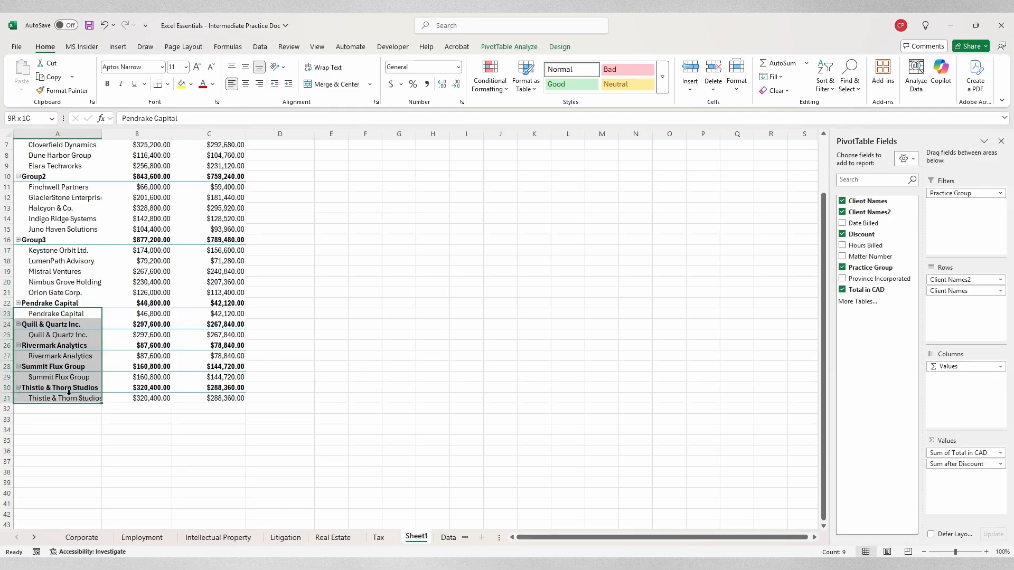
pyautogui.rightClick(77, 314)
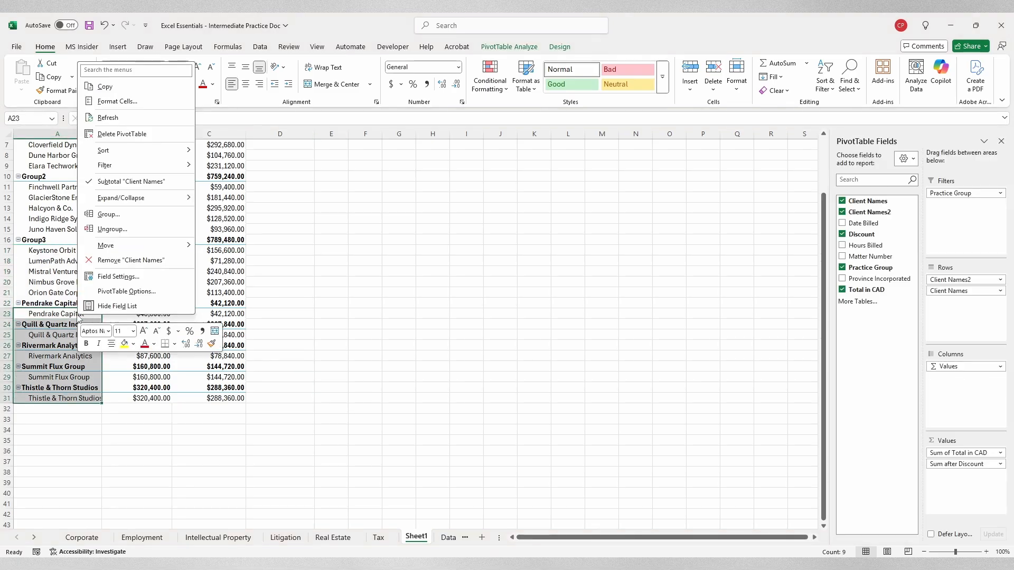
pyautogui.click(111, 214)
pyautogui.click(310, 324)
pyautogui.scroll(1, 310, 351)
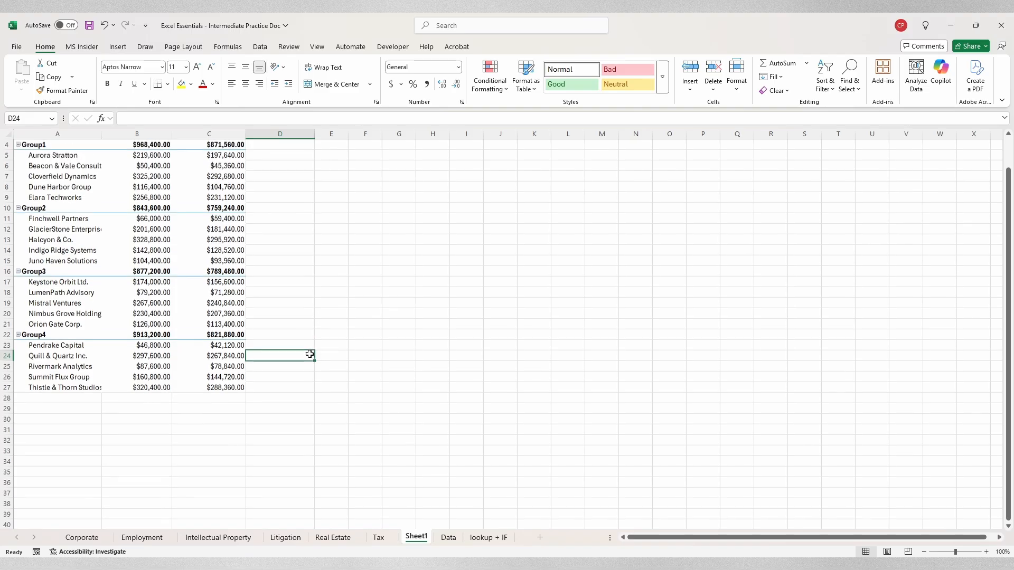
pyautogui.scroll(1, 308, 352)
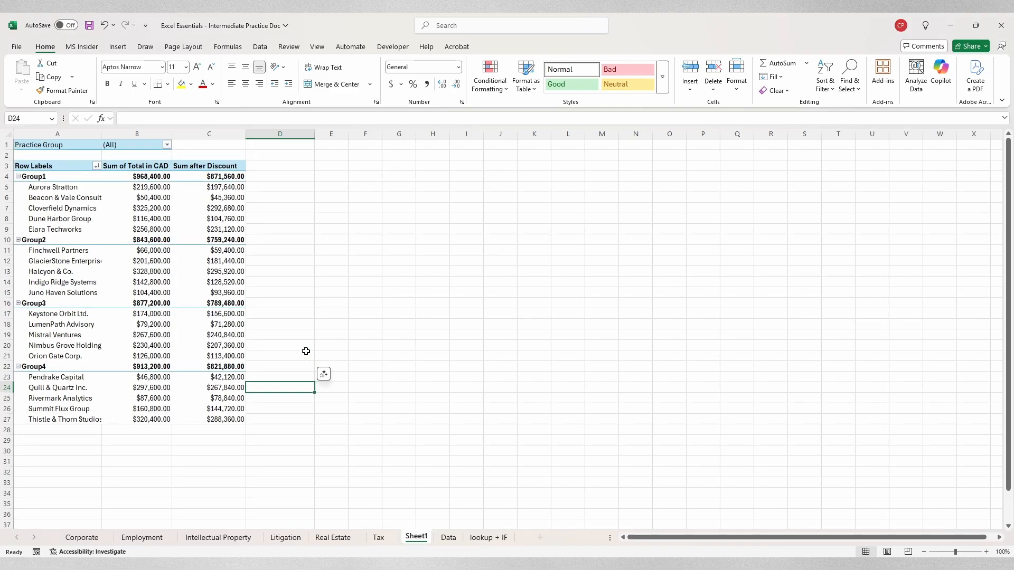
# - Remove the Client Names field from the PivotTable so only the groups are listed, and add it back
pyautogui.click(138, 207)
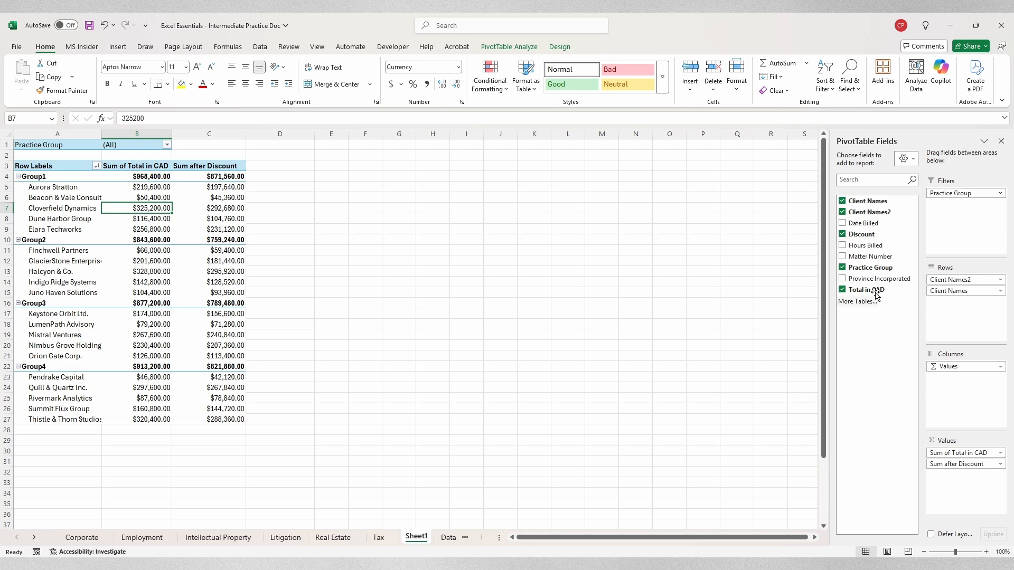
pyautogui.click(842, 201)
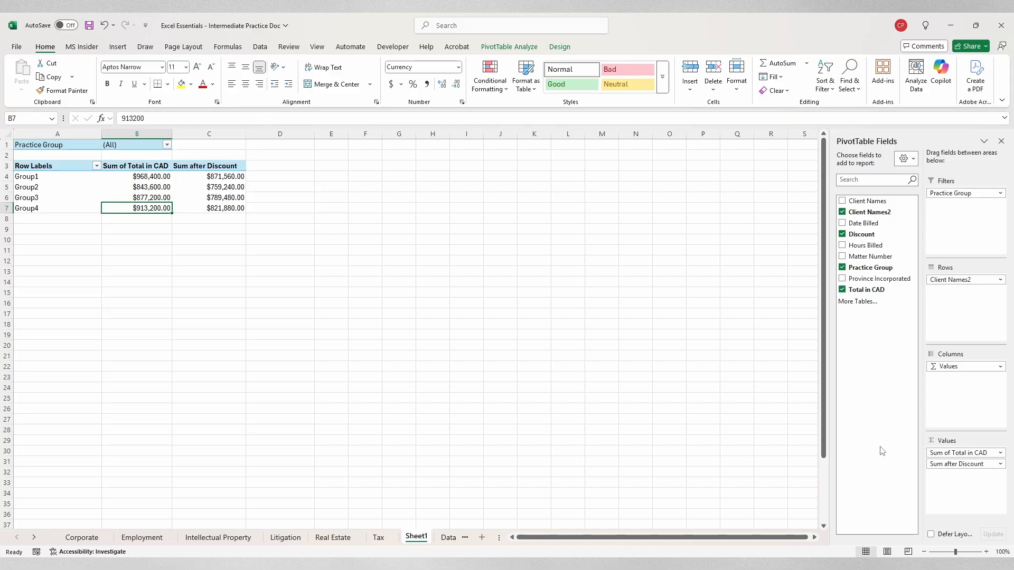
pyautogui.click(842, 201)
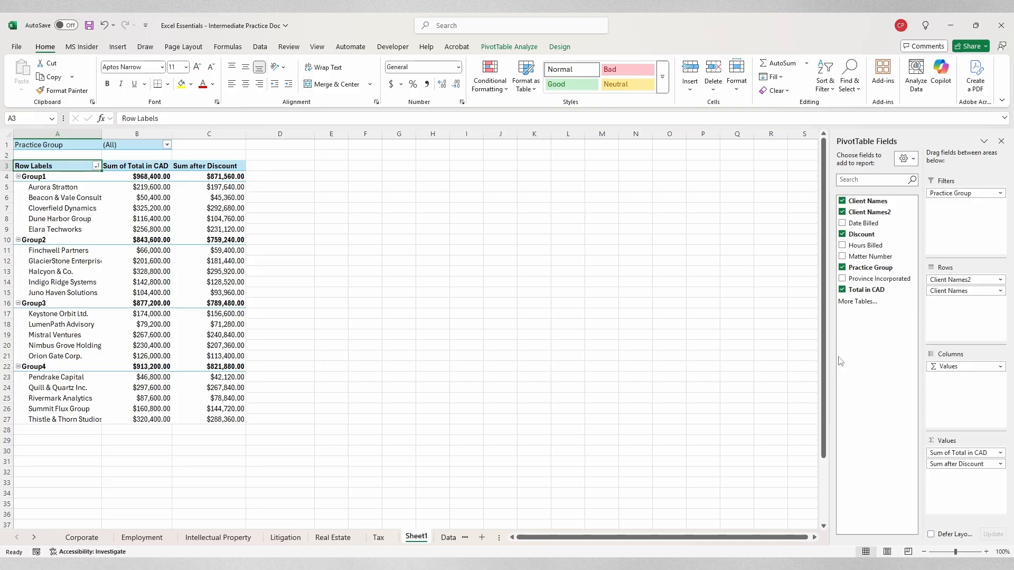
# - Ungroup Group1, Group2, Group3 and Group4 in the PivotTable rows
pyautogui.press('Down')
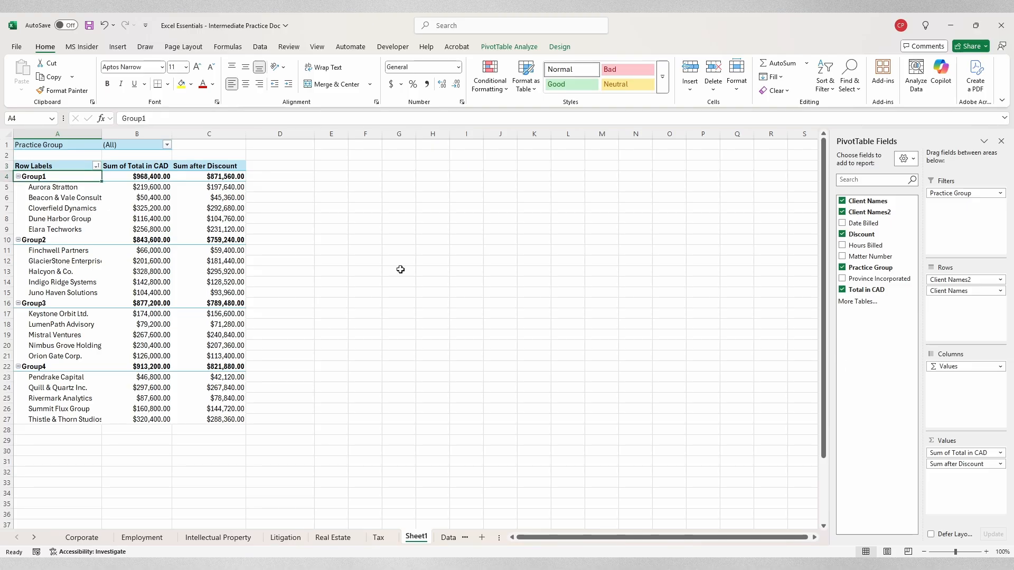
pyautogui.rightClick(24, 177)
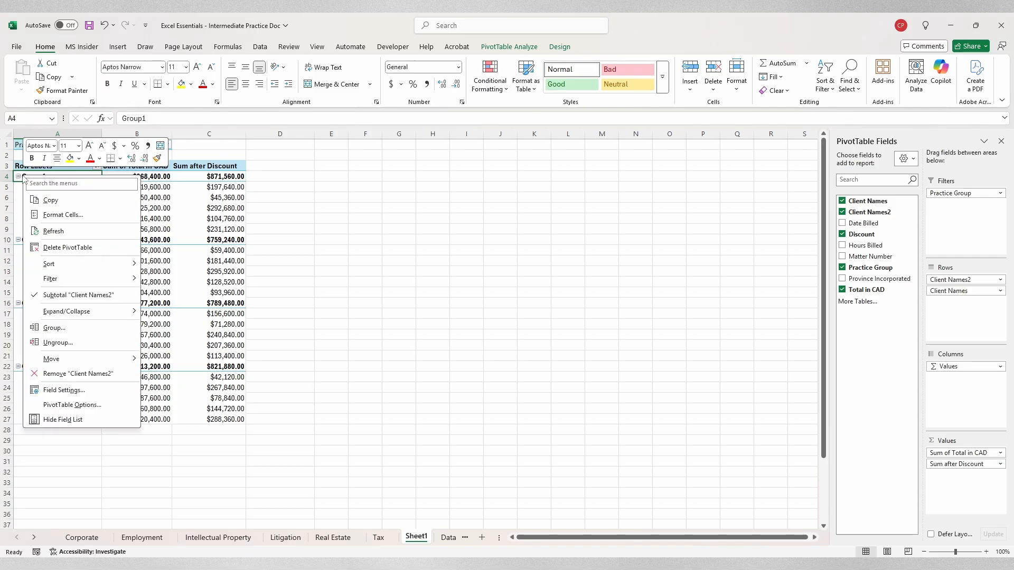
pyautogui.click(59, 342)
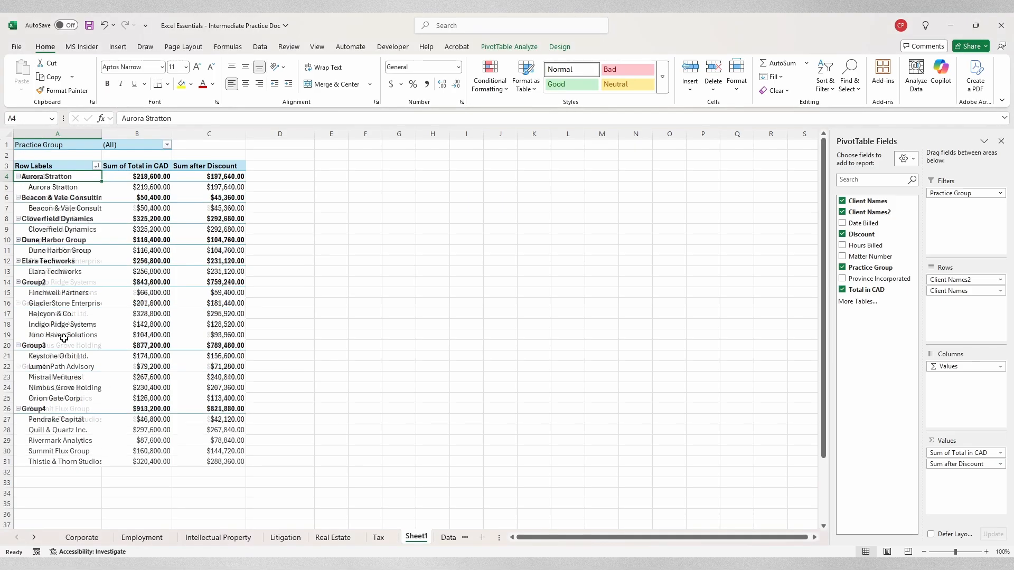
pyautogui.rightClick(35, 284)
pyautogui.click(68, 448)
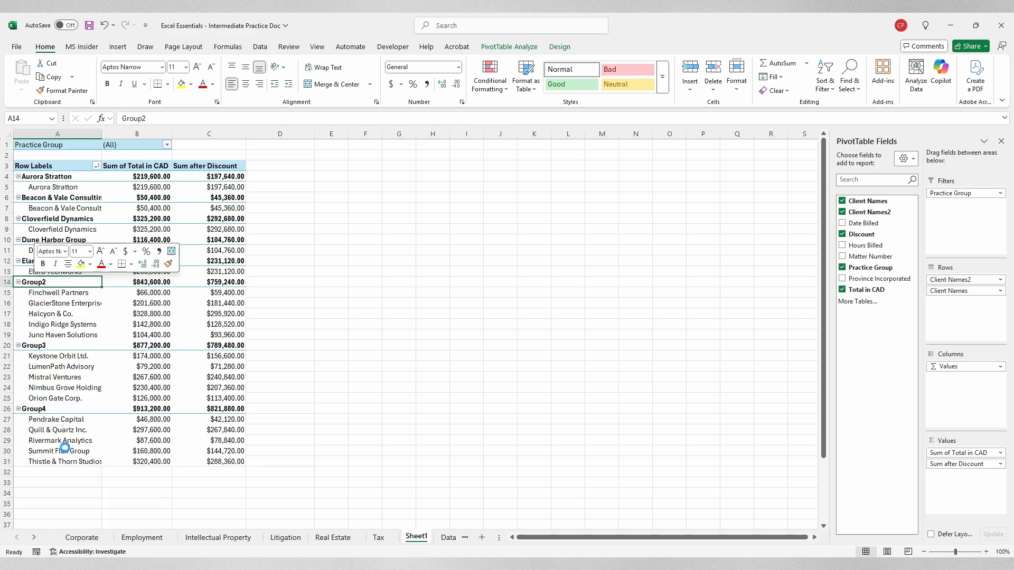
pyautogui.rightClick(34, 382)
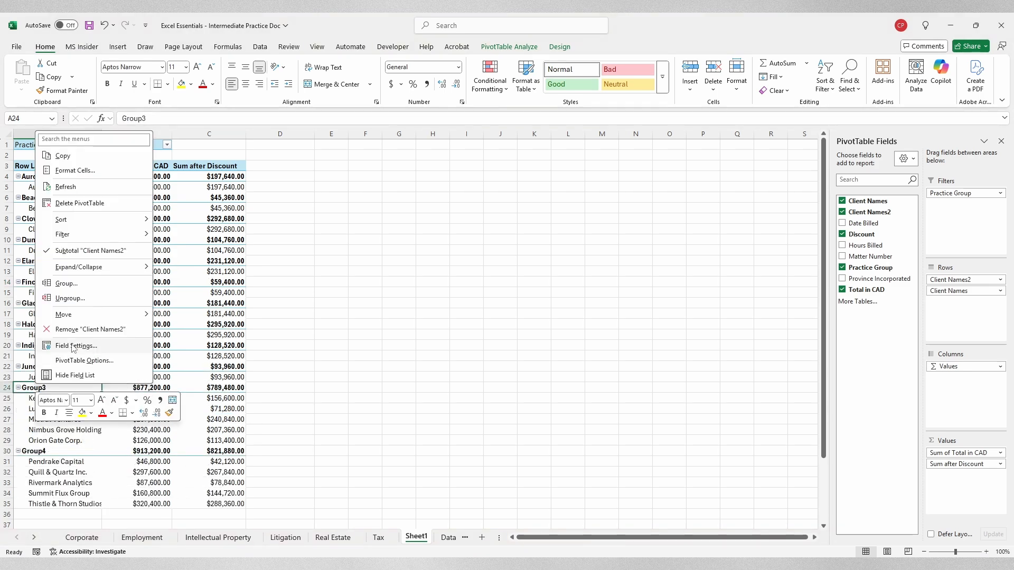
pyautogui.click(68, 299)
pyautogui.scroll(-2, 40, 454)
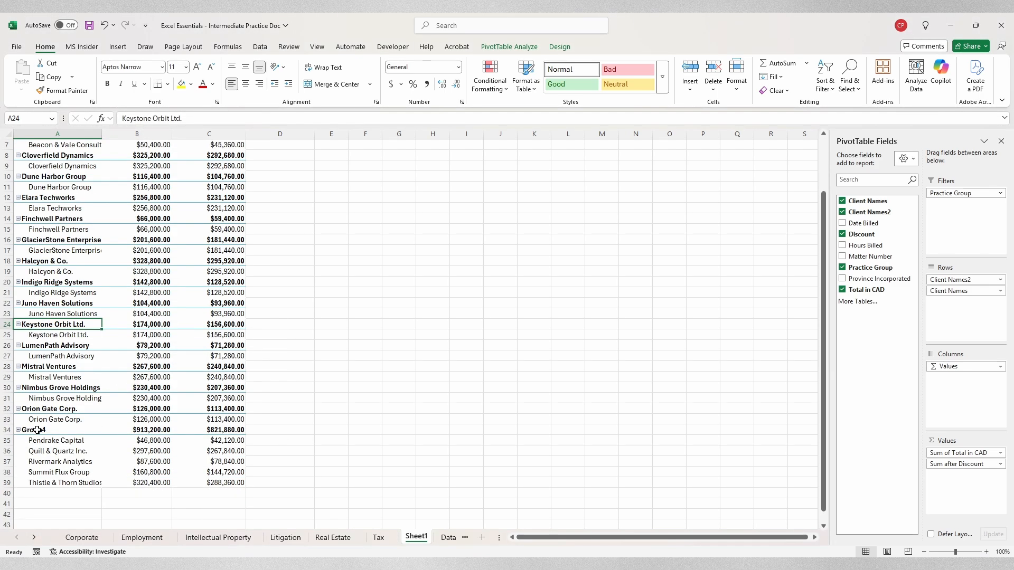
pyautogui.rightClick(36, 430)
pyautogui.click(72, 344)
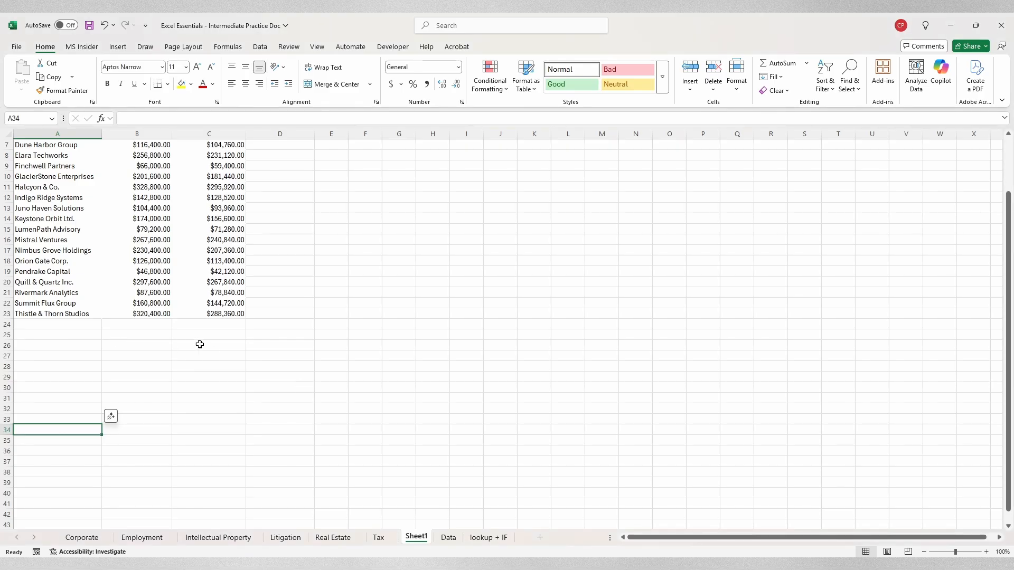
pyautogui.scroll(2, 199, 344)
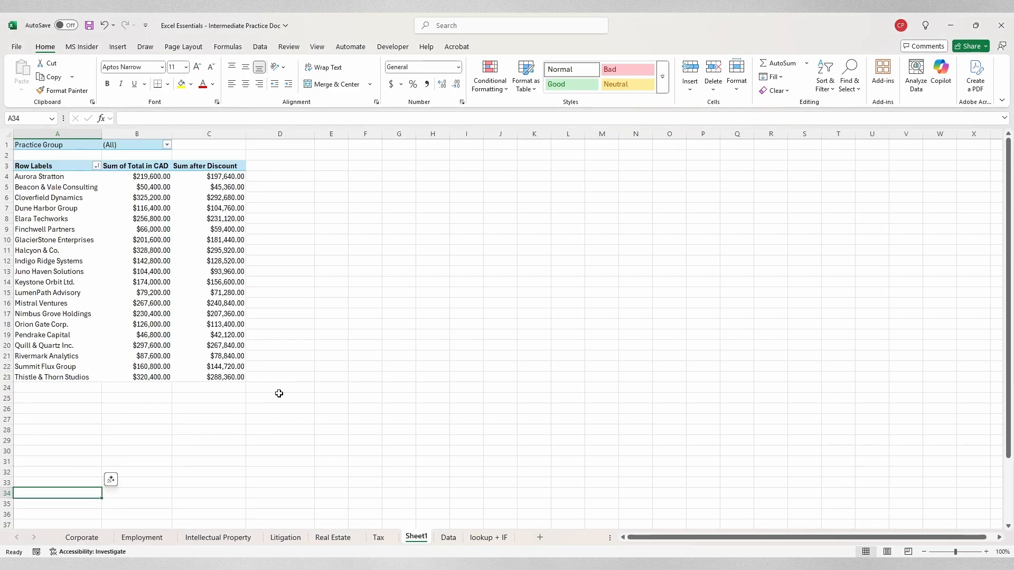
# - Insert a Date Billed timeline, place it beside the top of the PivotTable, and enlarge it to about 5.72 by 11.25 cm
pyautogui.click(221, 186)
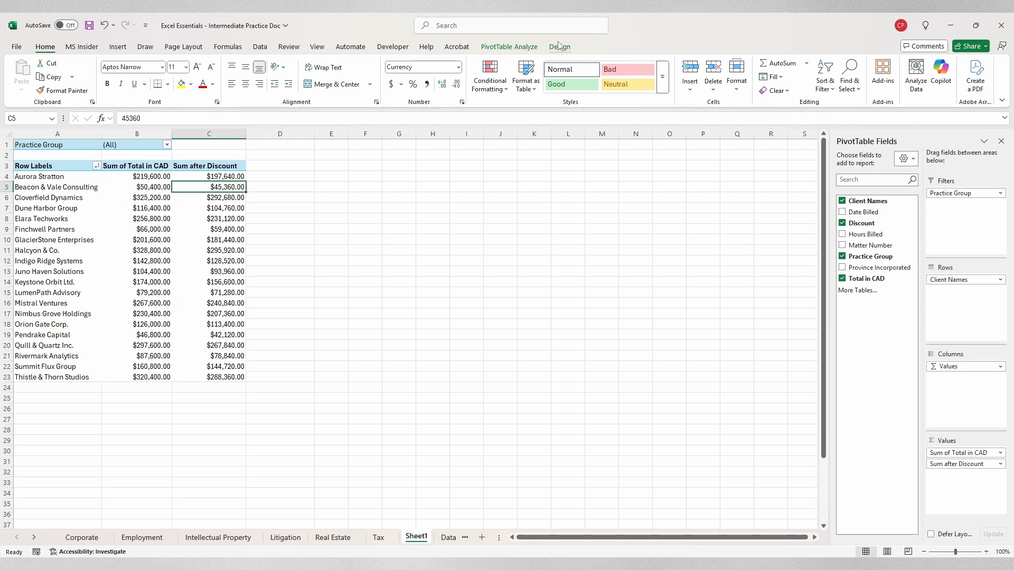
pyautogui.click(509, 46)
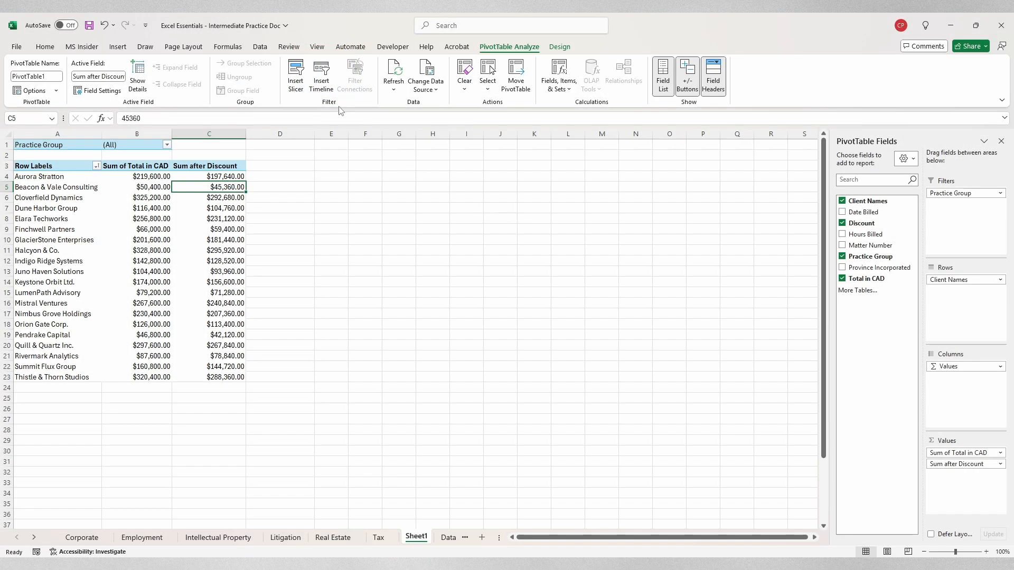
pyautogui.click(321, 76)
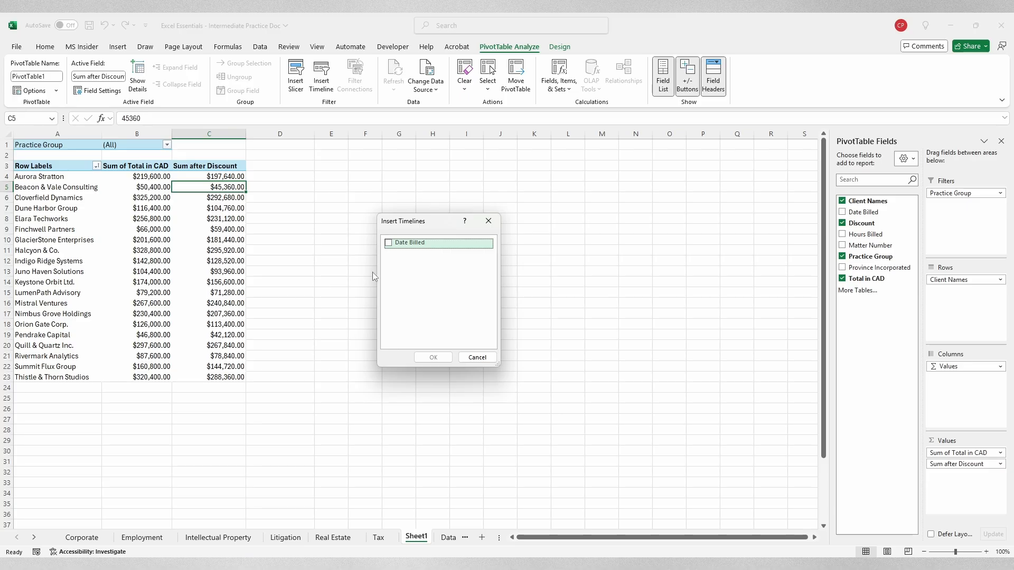
pyautogui.click(390, 243)
pyautogui.click(432, 357)
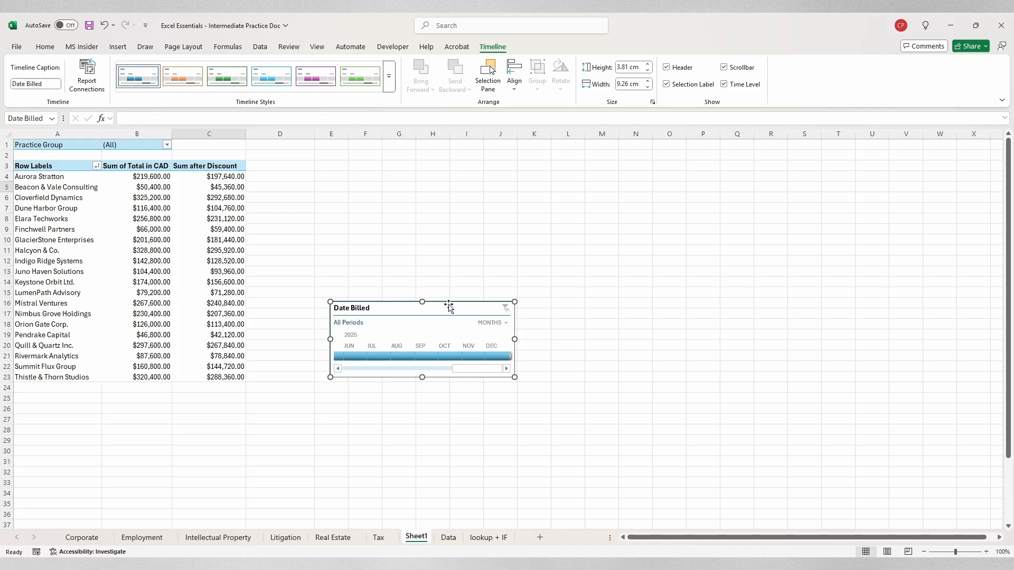
pyautogui.moveTo(448, 306); pyautogui.dragTo(401, 166)
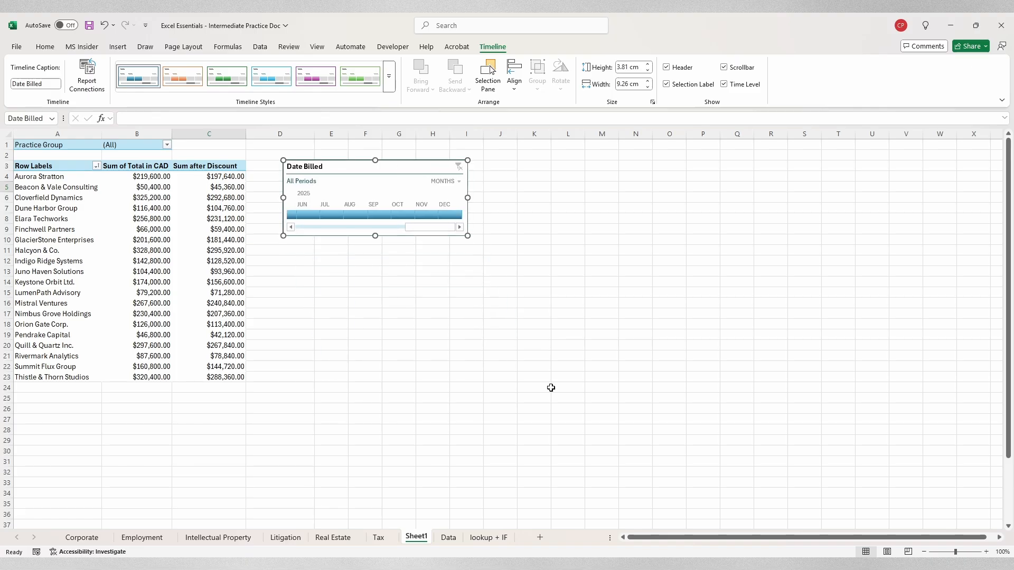
pyautogui.moveTo(467, 236); pyautogui.dragTo(507, 274)
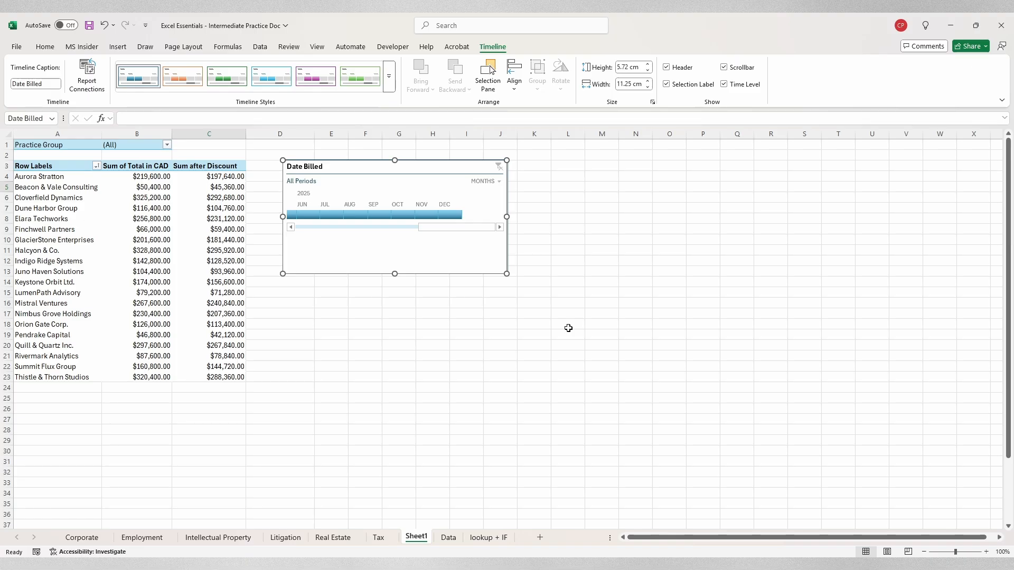
# - Switch the timeline to quarters and filter by Q1–Q2 2025, by Q1 2024, and by Q4 2024–Q3 2025 in turn
pyautogui.click(499, 182)
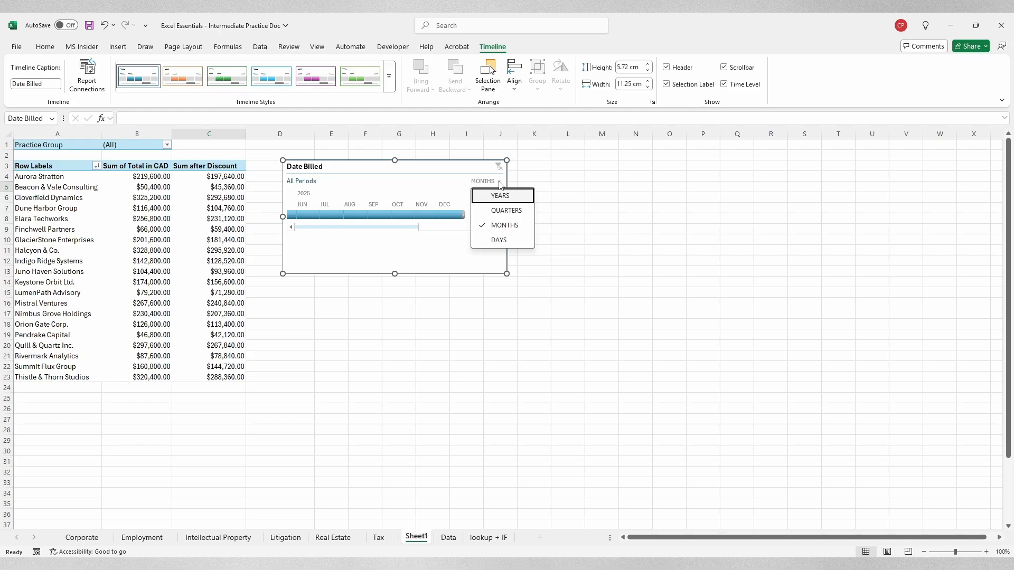
pyautogui.click(500, 212)
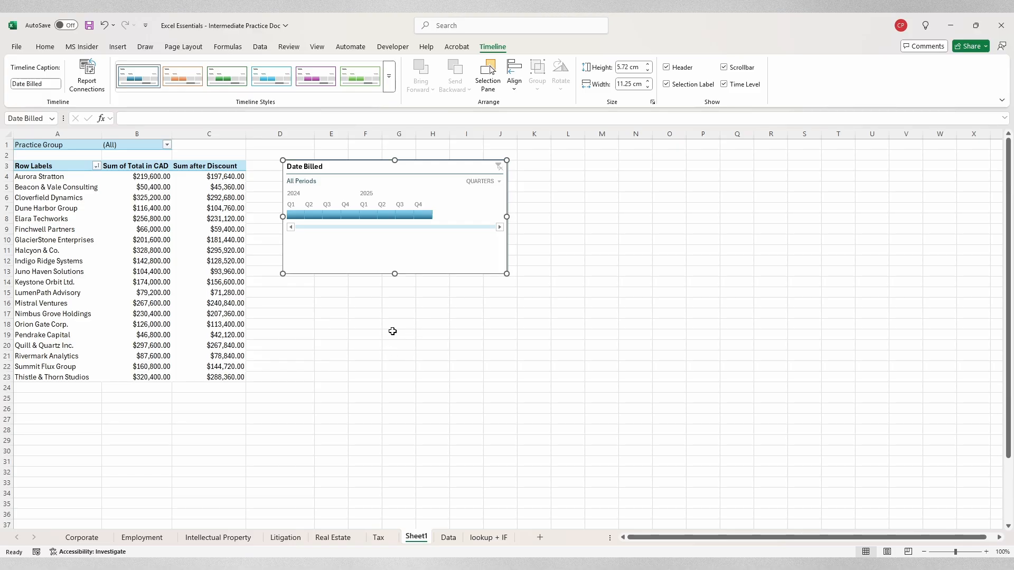
pyautogui.moveTo(372, 214); pyautogui.dragTo(385, 216)
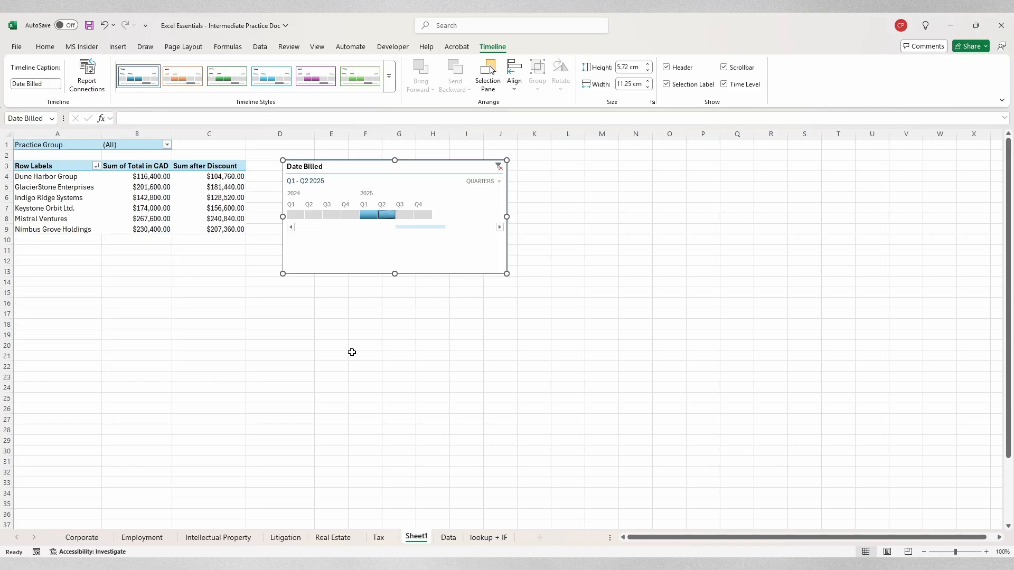
pyautogui.click(296, 215)
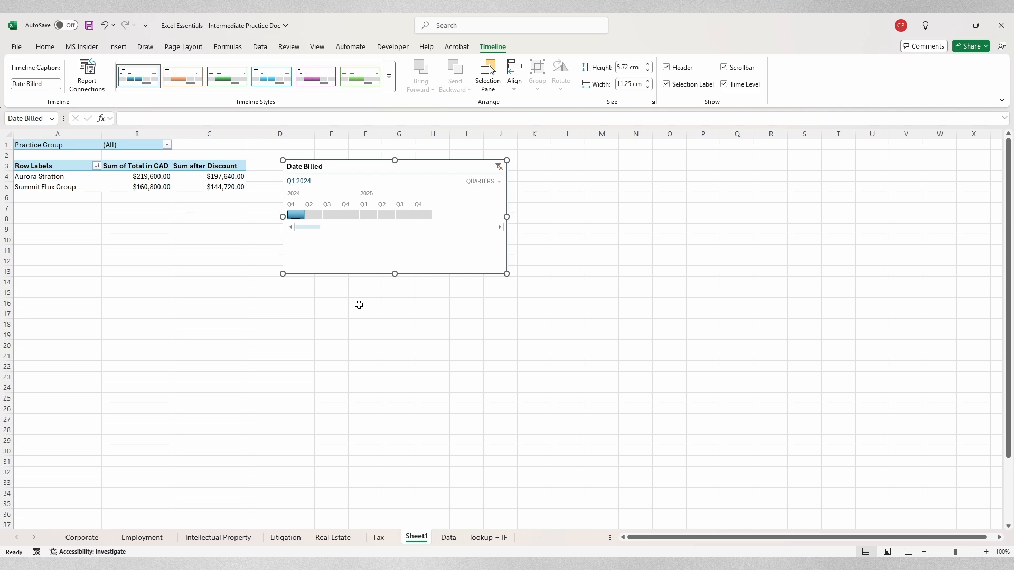
pyautogui.moveTo(352, 216); pyautogui.dragTo(405, 216)
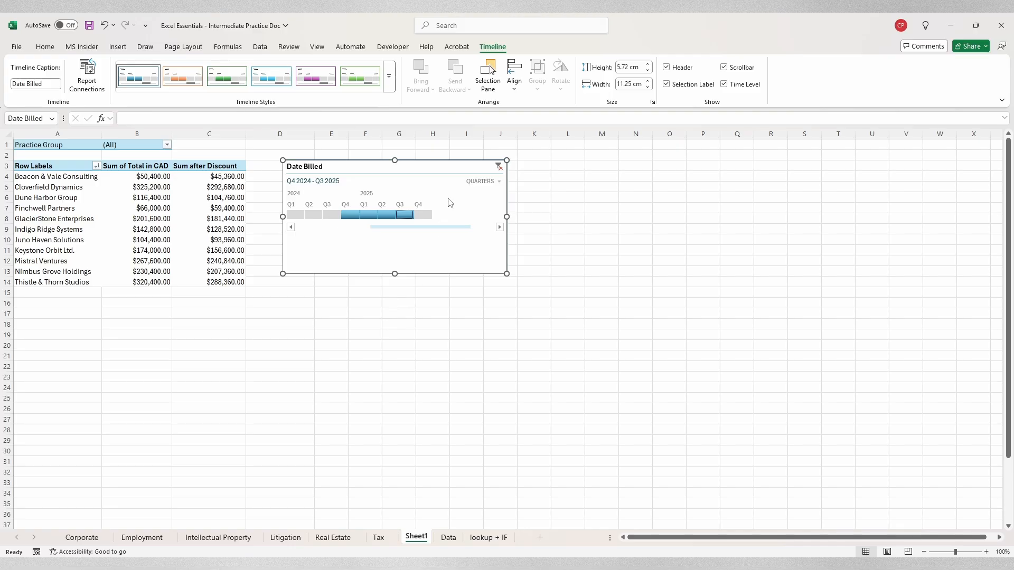
# - Clear the Date Billed timeline's filter and delete the timeline
pyautogui.click(499, 167)
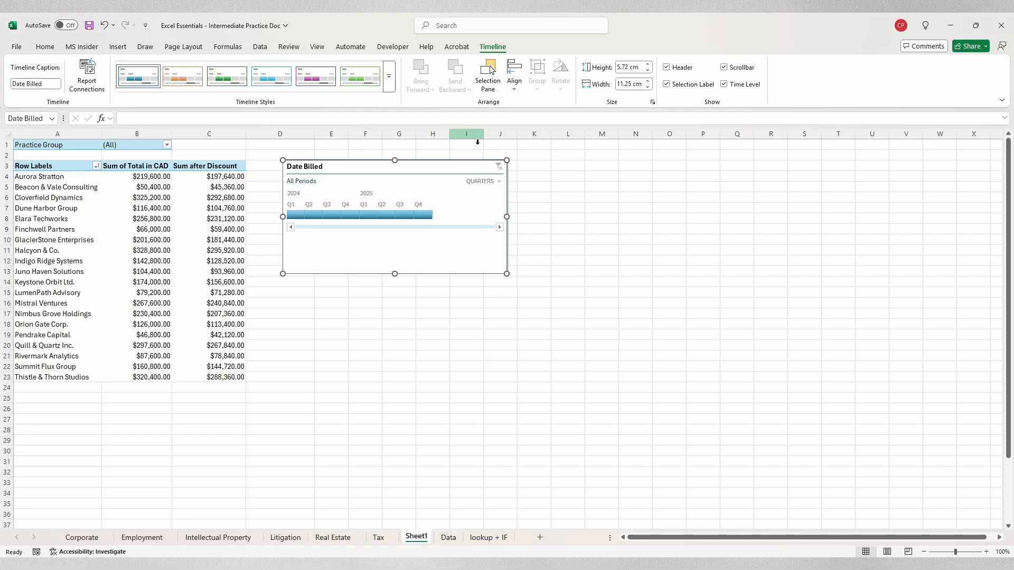
pyautogui.press('Delete')
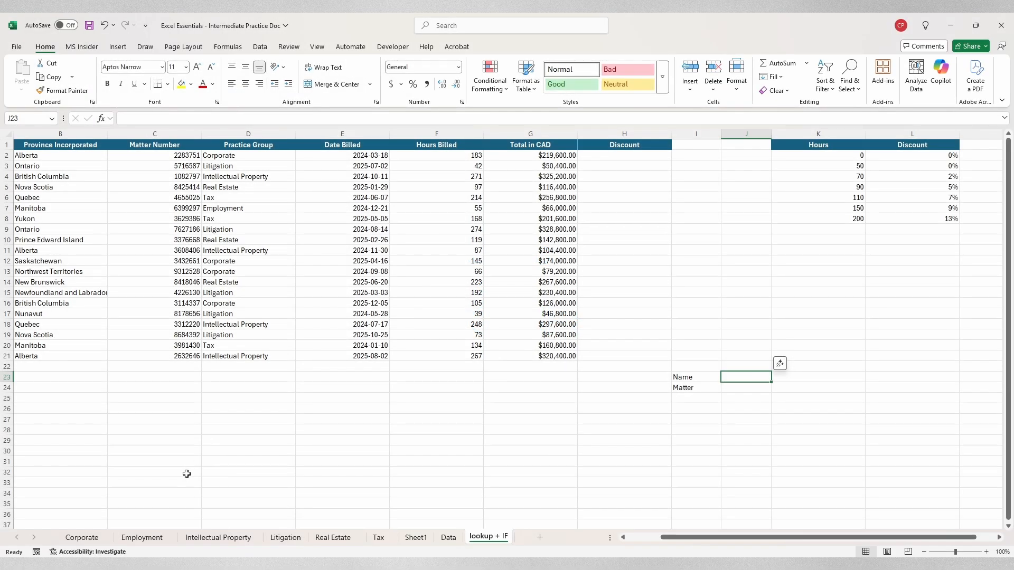
# - Delete the six practice group sheets from Corporate through Tax together
pyautogui.click(84, 538)
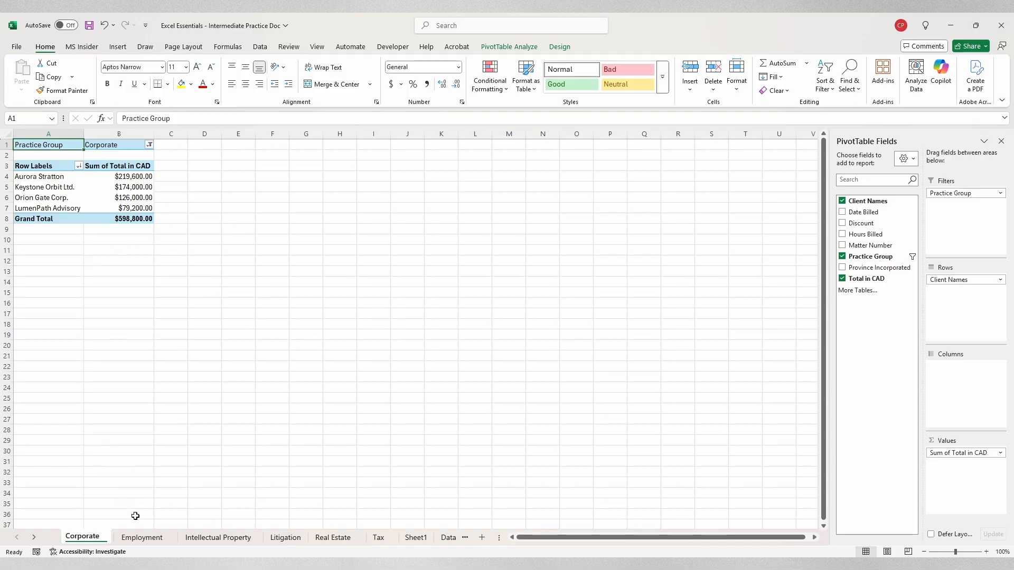
pyautogui.keyDown('shift'); pyautogui.click(378, 537); pyautogui.keyUp('shift')
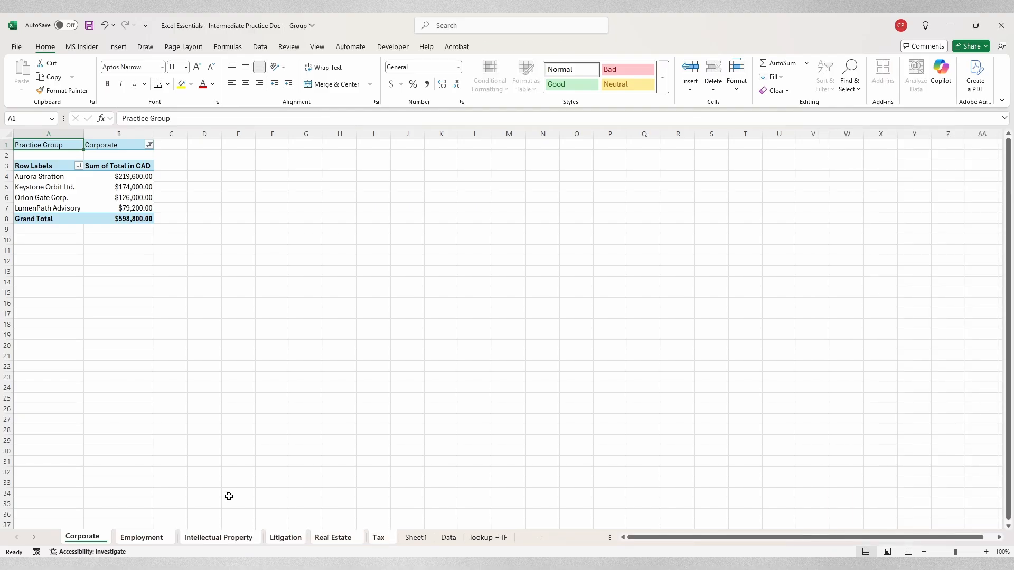
pyautogui.rightClick(333, 536)
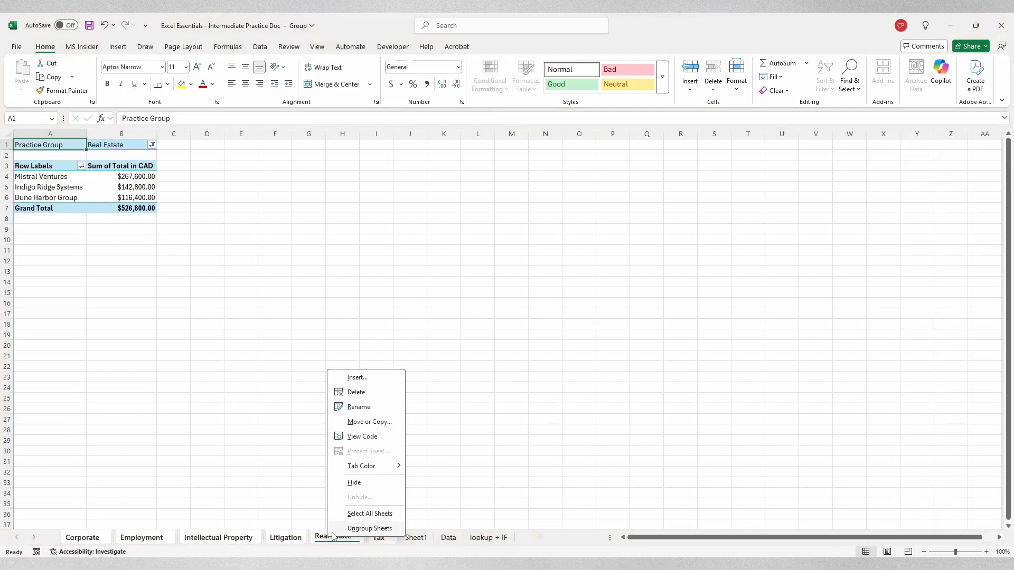
pyautogui.click(356, 392)
pyautogui.click(533, 312)
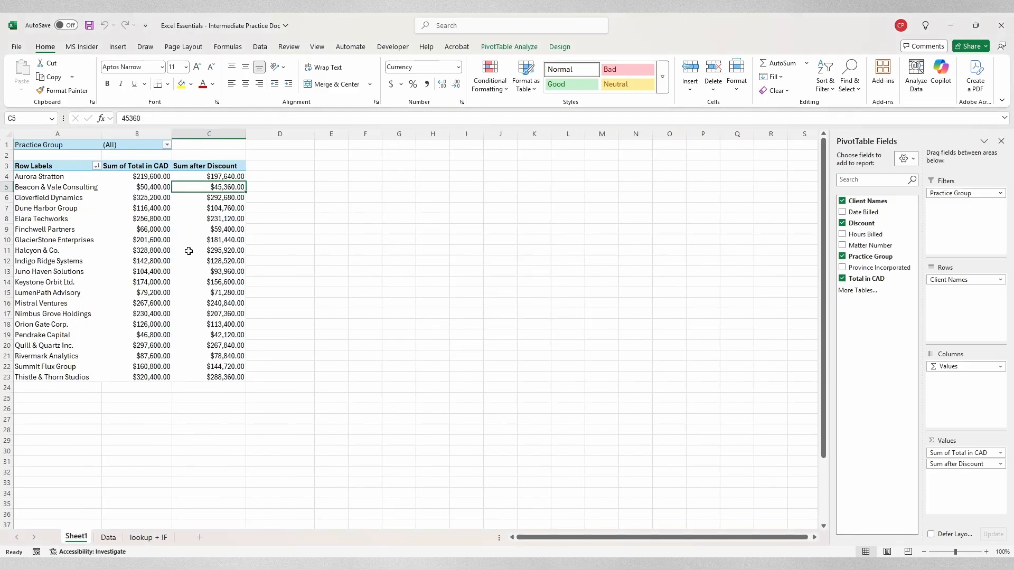
# - On the lookup + IF sheet, enter the first client's name from the Client Names column in the Name cell J23
pyautogui.click(166, 538)
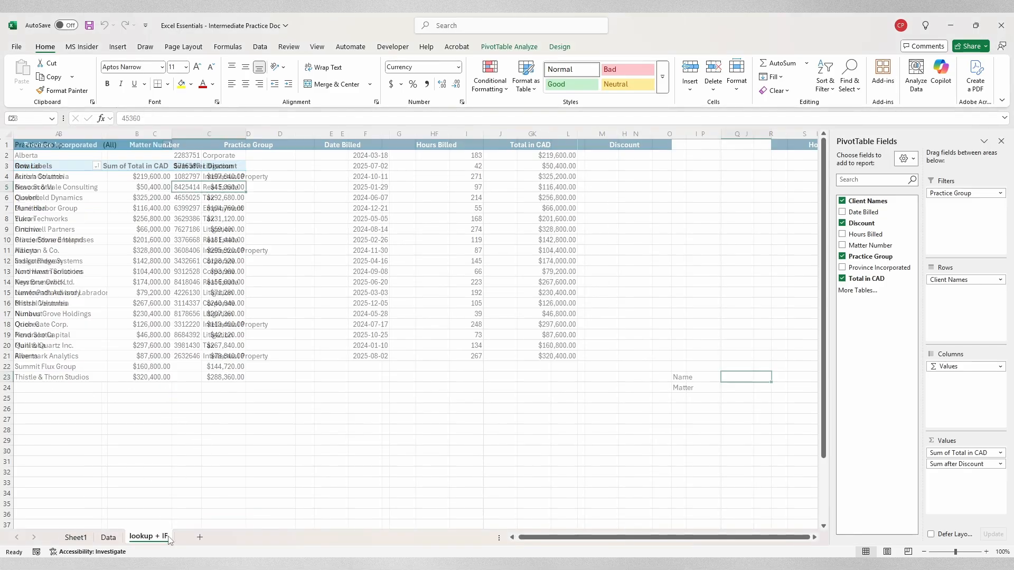
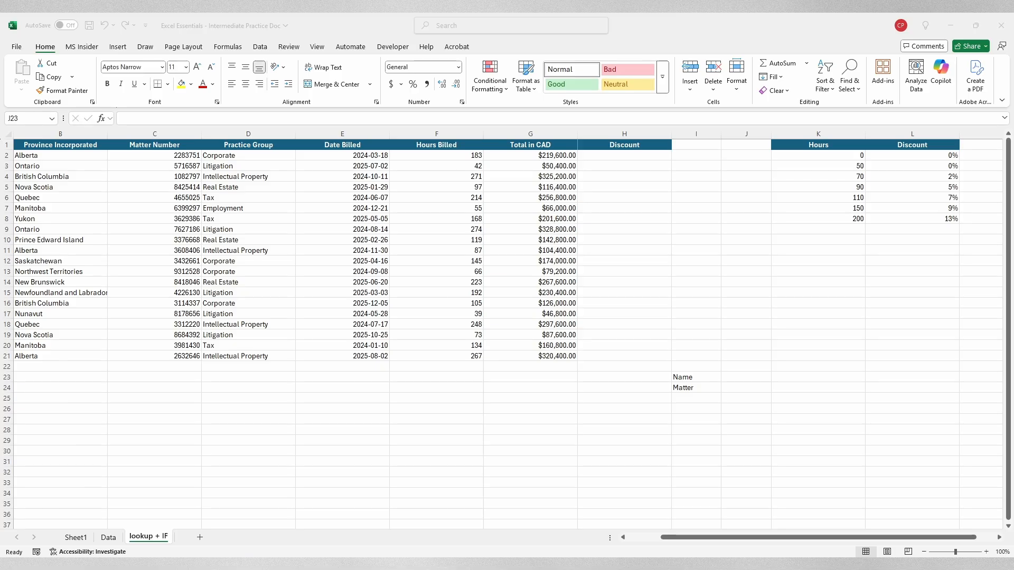
pyautogui.hscroll(-1, 507, 317)
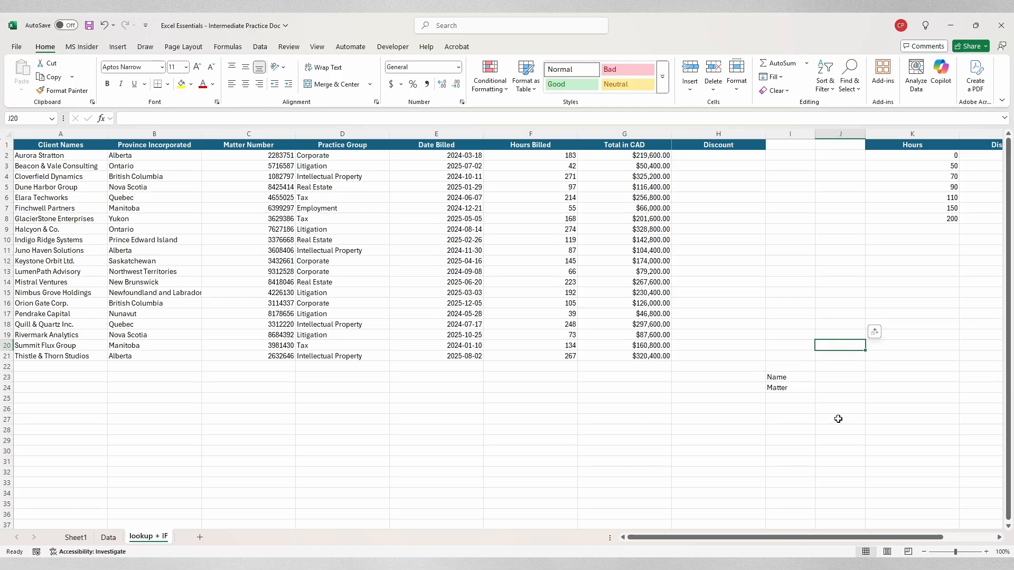
pyautogui.click(835, 377)
pyautogui.write('Aur')
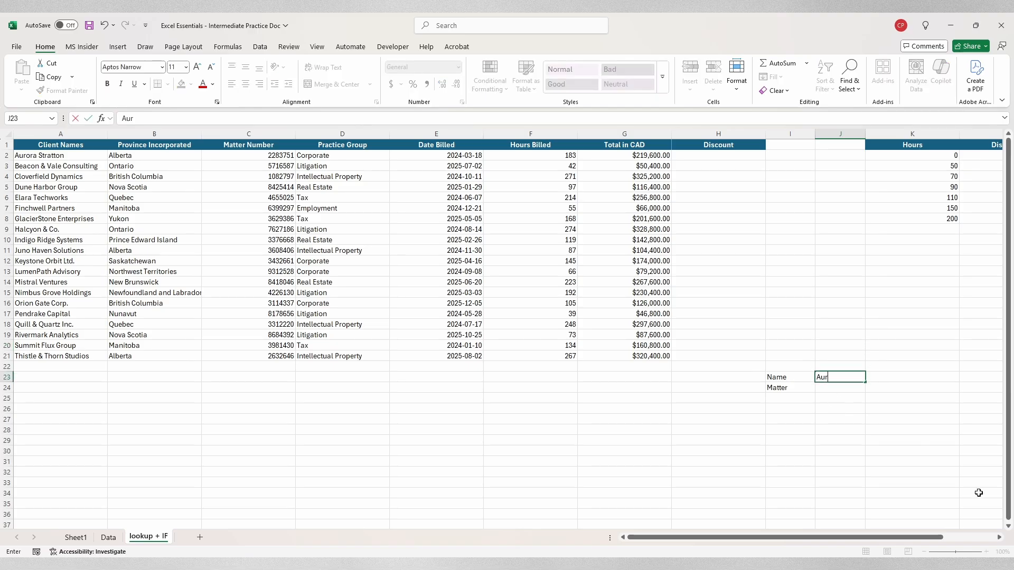
pyautogui.write('ora Stratton')
pyautogui.press('Return')
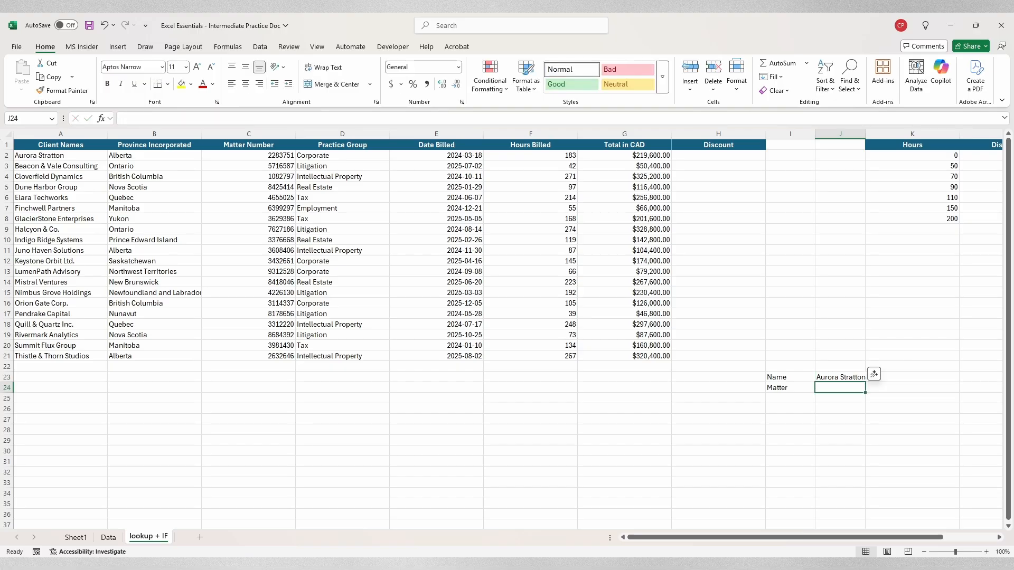
pyautogui.write('=xlo')
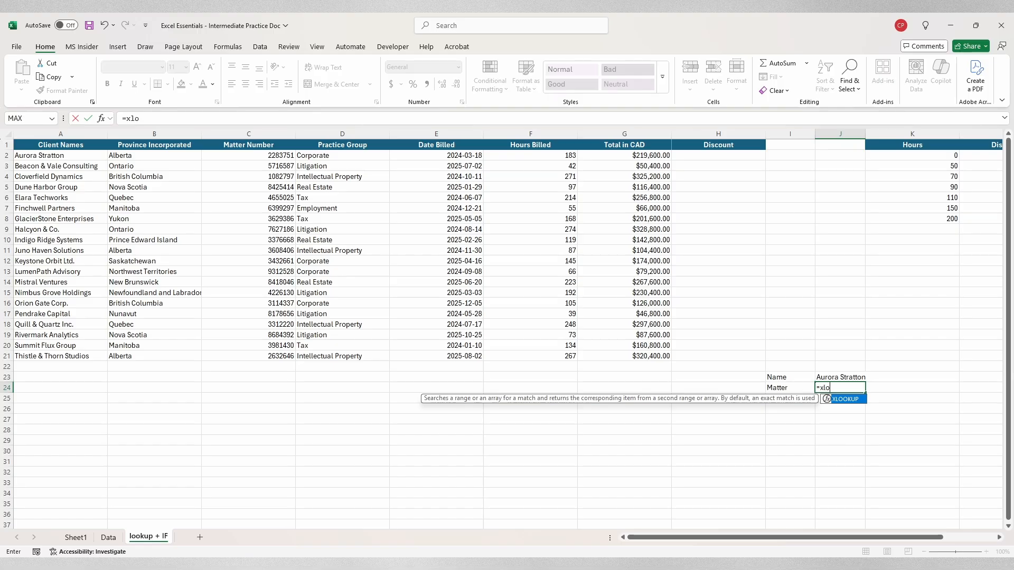
pyautogui.press('Tab')
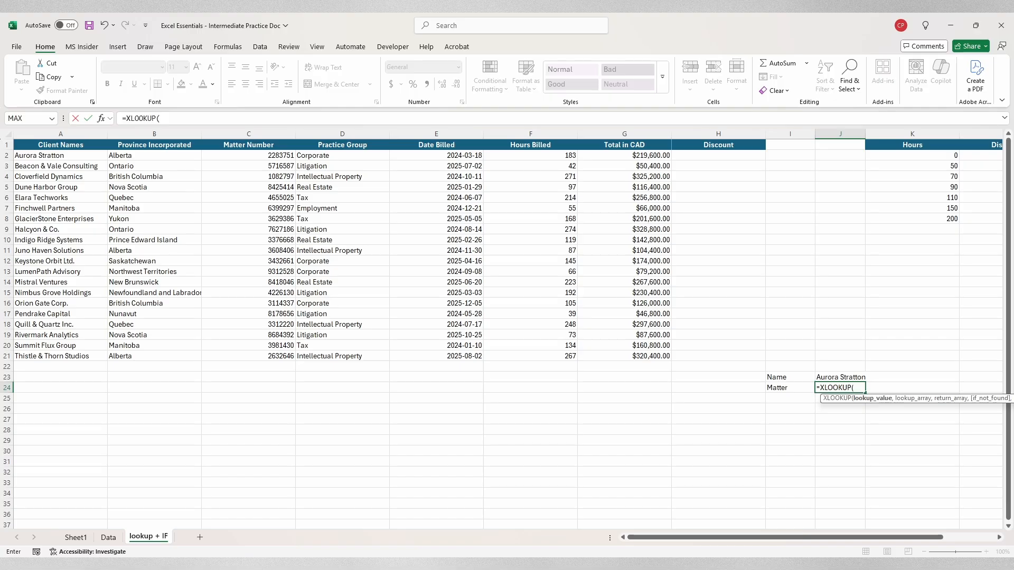
pyautogui.moveTo(906, 538); pyautogui.dragTo(958, 537)
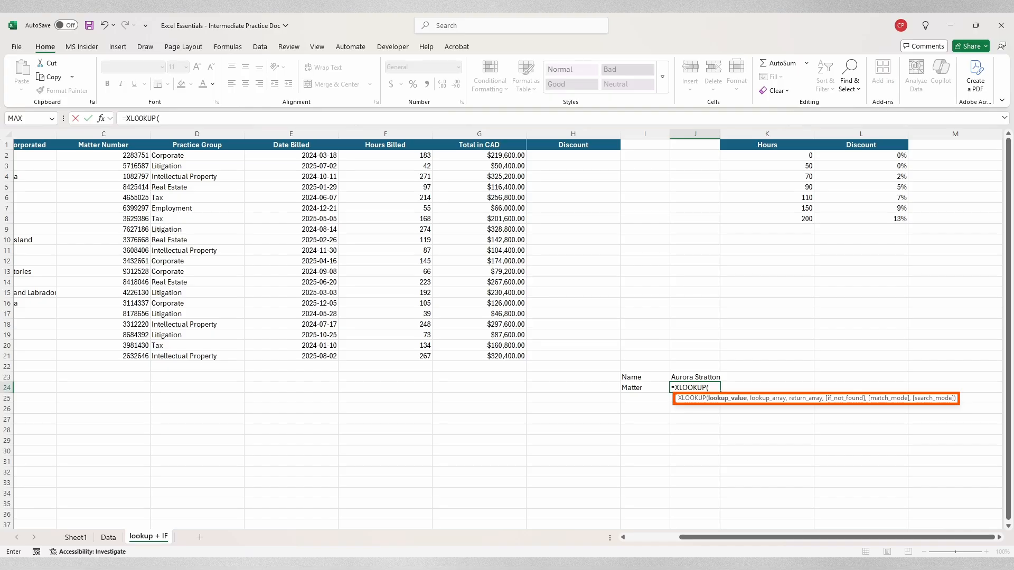
pyautogui.click(226, 48)
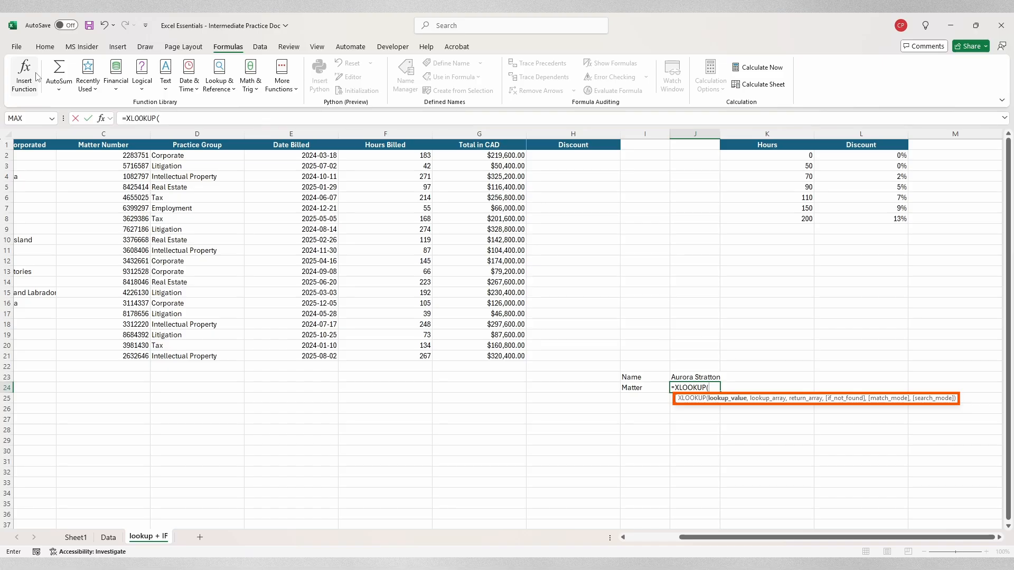
pyautogui.press('Escape')
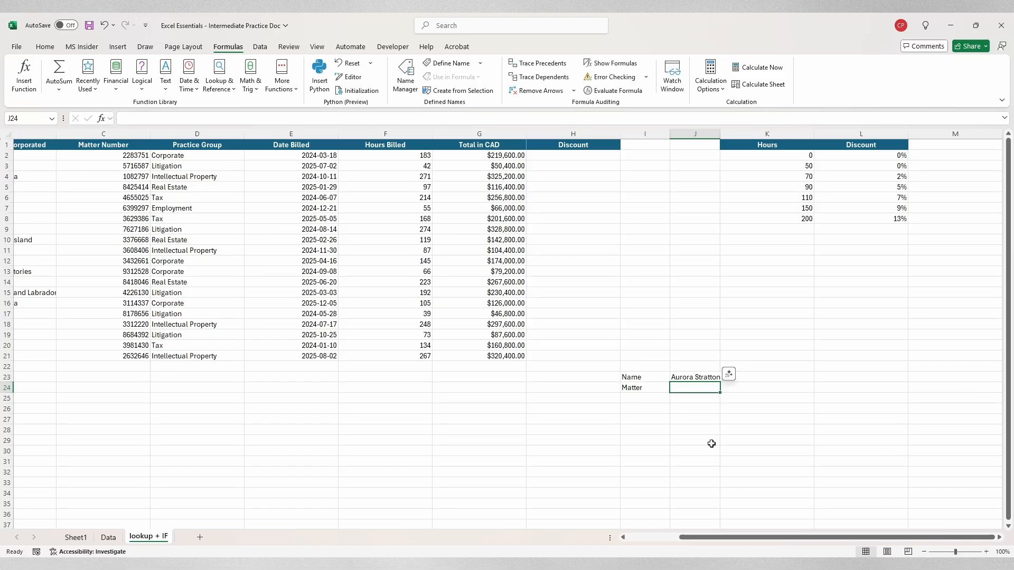
# - Search the Insert Function dialog for "xlook" and insert XLOOKUP into the Matter cell J24
pyautogui.click(37, 84)
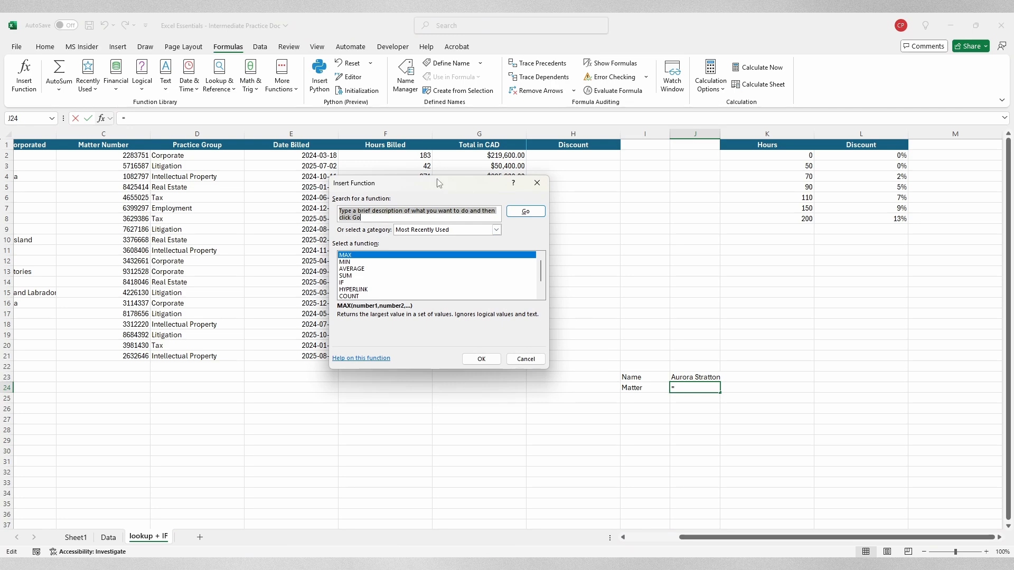
pyautogui.moveTo(438, 191); pyautogui.dragTo(670, 184)
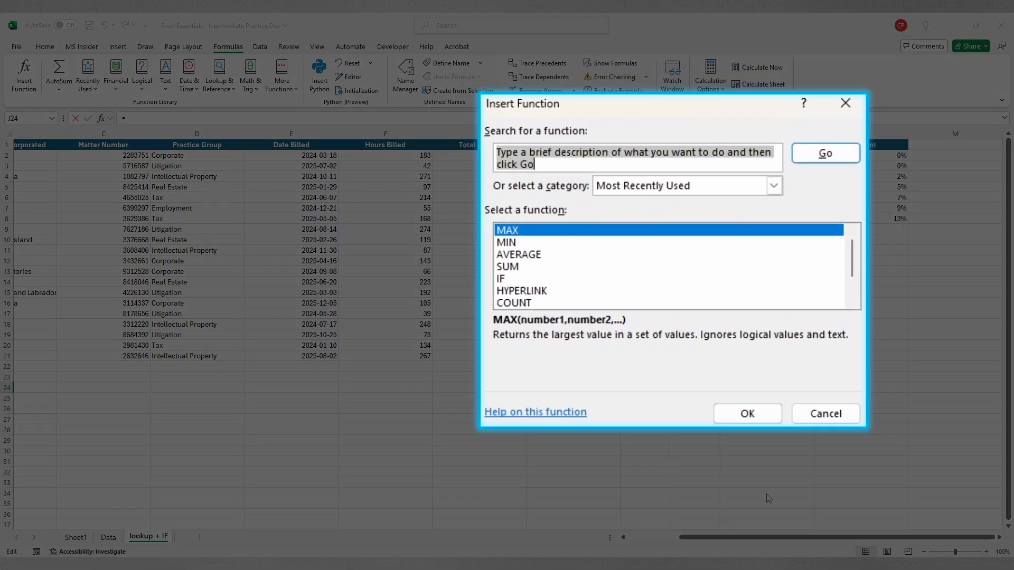
pyautogui.write('xlook')
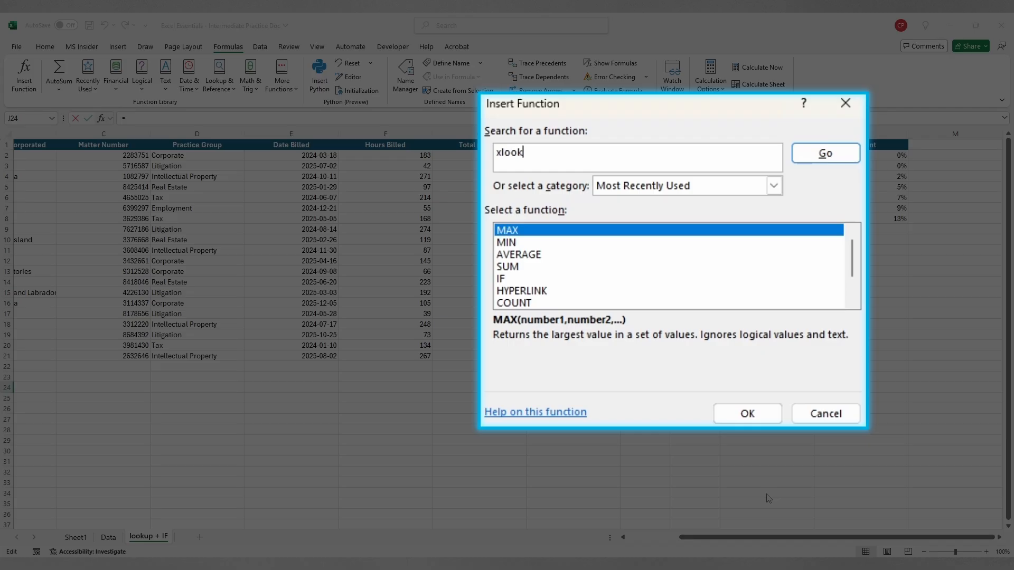
pyautogui.press('Return')
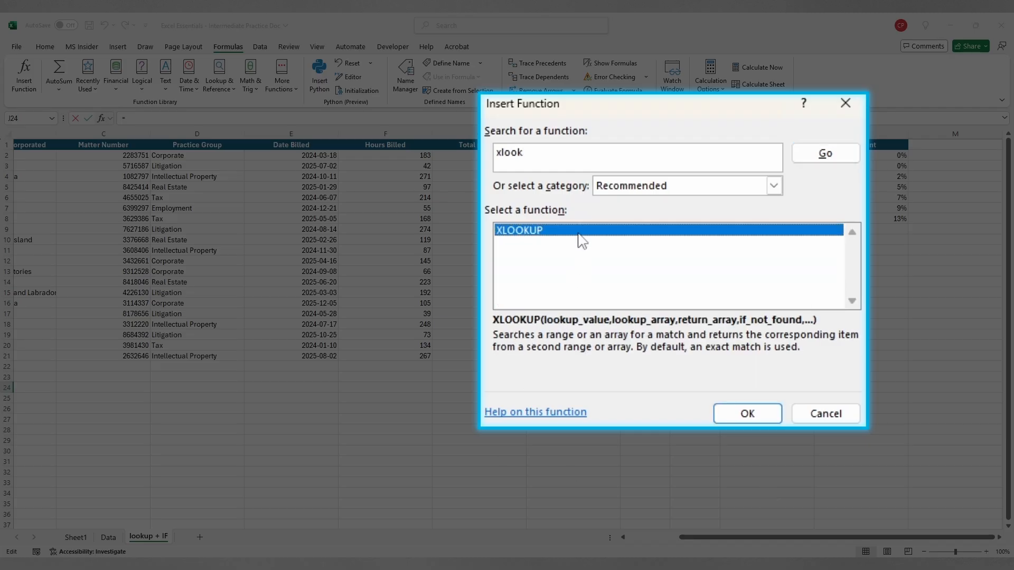
pyautogui.click(736, 415)
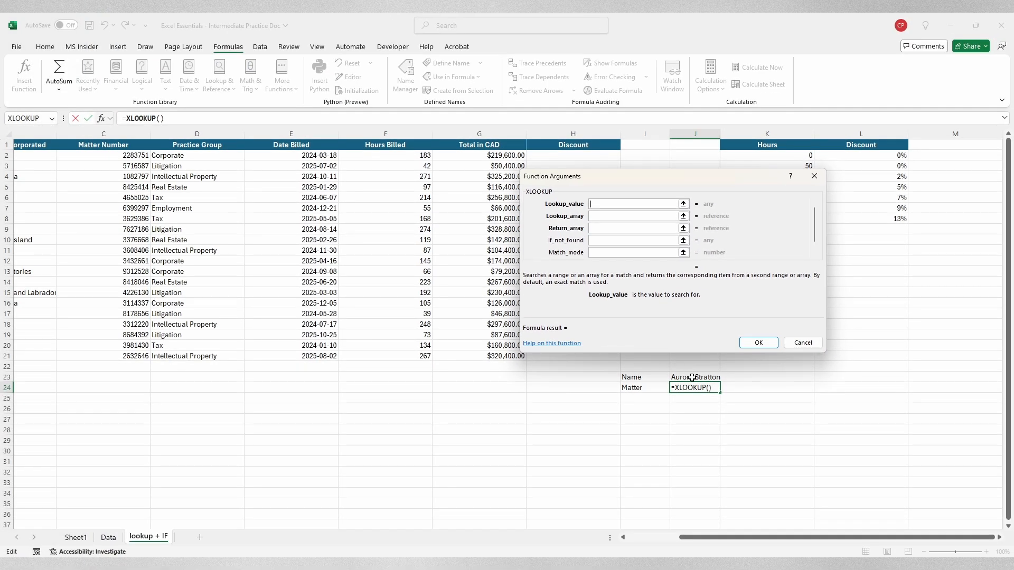
# - Set XLOOKUP's lookup value to J23, lookup array to A2:A21 and return array to the matter numbers in C2:C21
pyautogui.click(692, 378)
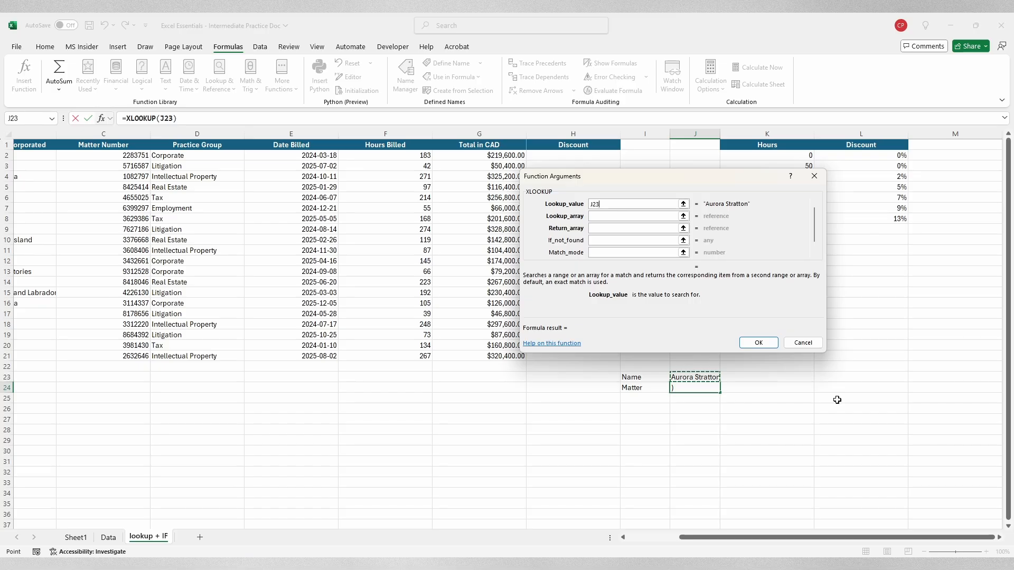
pyautogui.click(637, 215)
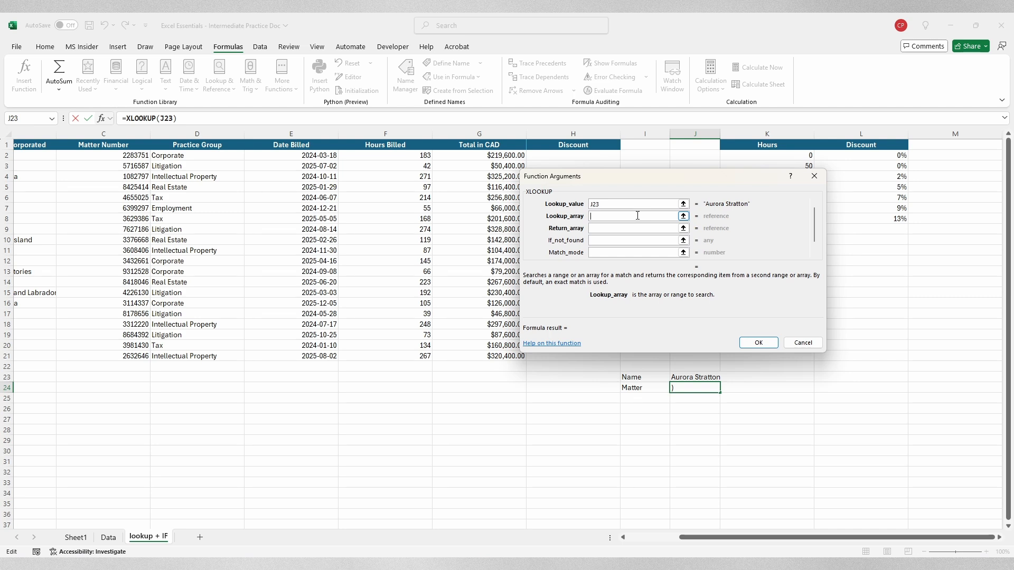
pyautogui.moveTo(732, 538); pyautogui.dragTo(674, 548)
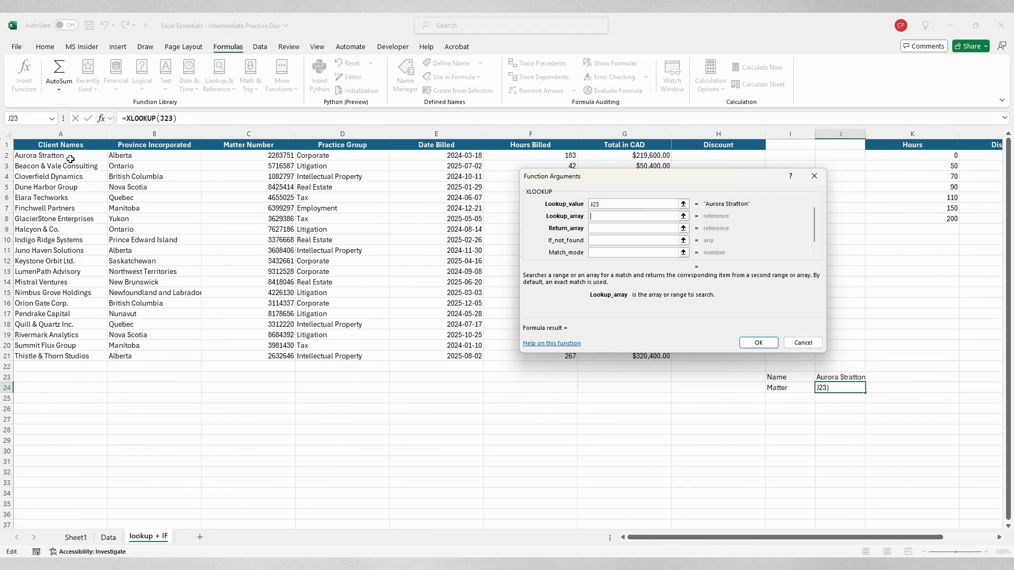
pyautogui.moveTo(71, 158); pyautogui.dragTo(96, 354)
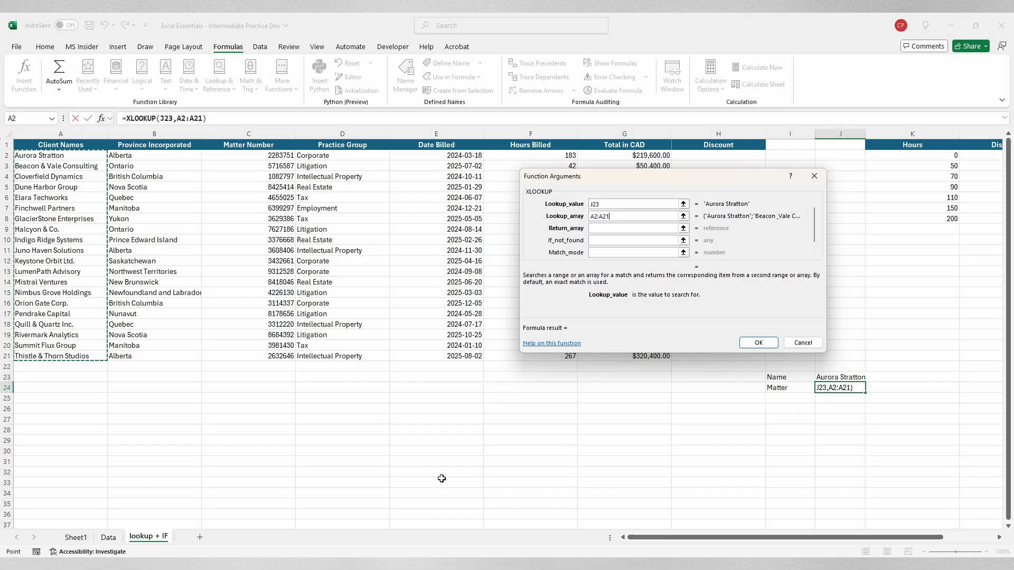
pyautogui.click(627, 228)
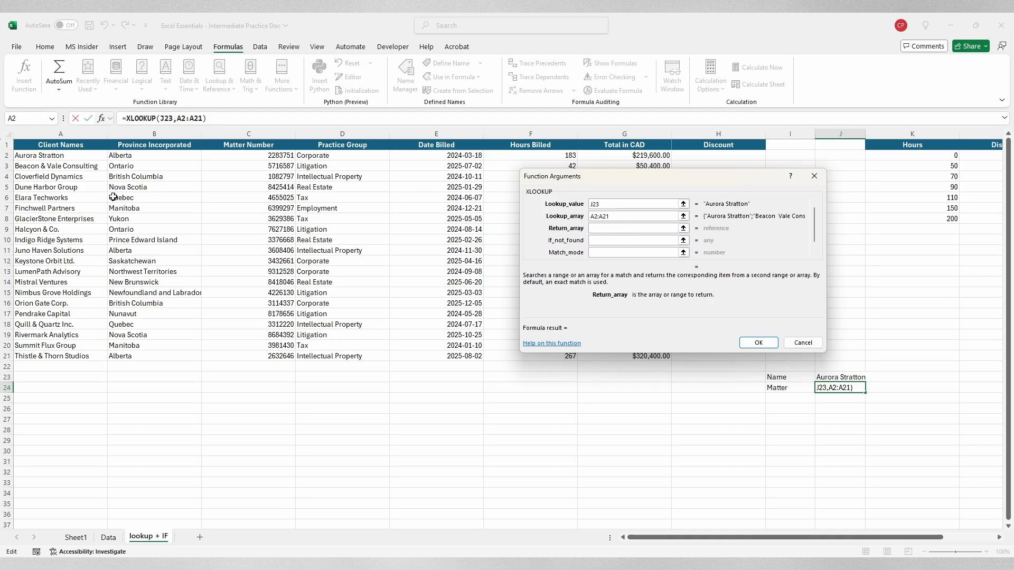
pyautogui.moveTo(261, 156); pyautogui.dragTo(284, 356)
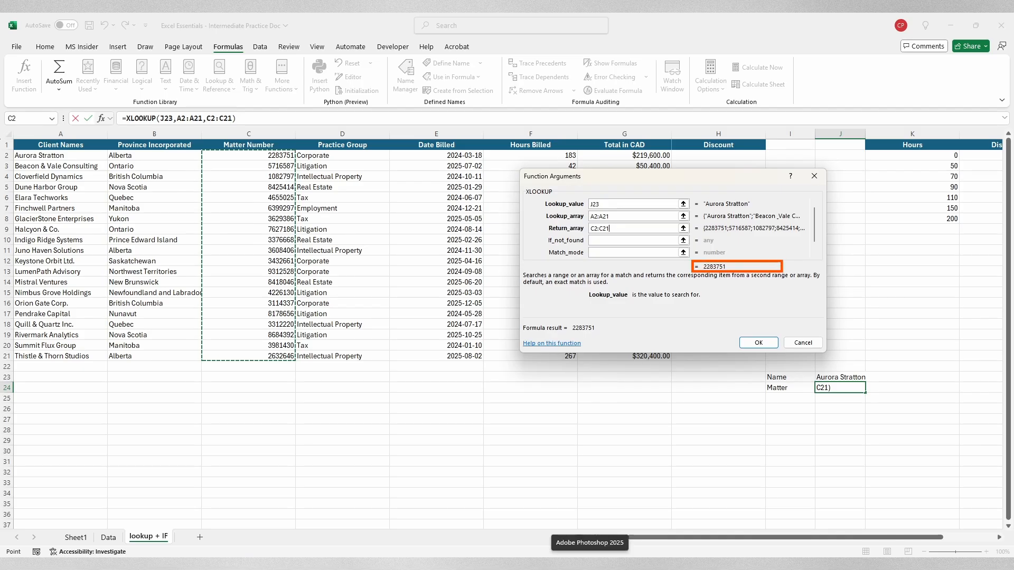
pyautogui.click(760, 343)
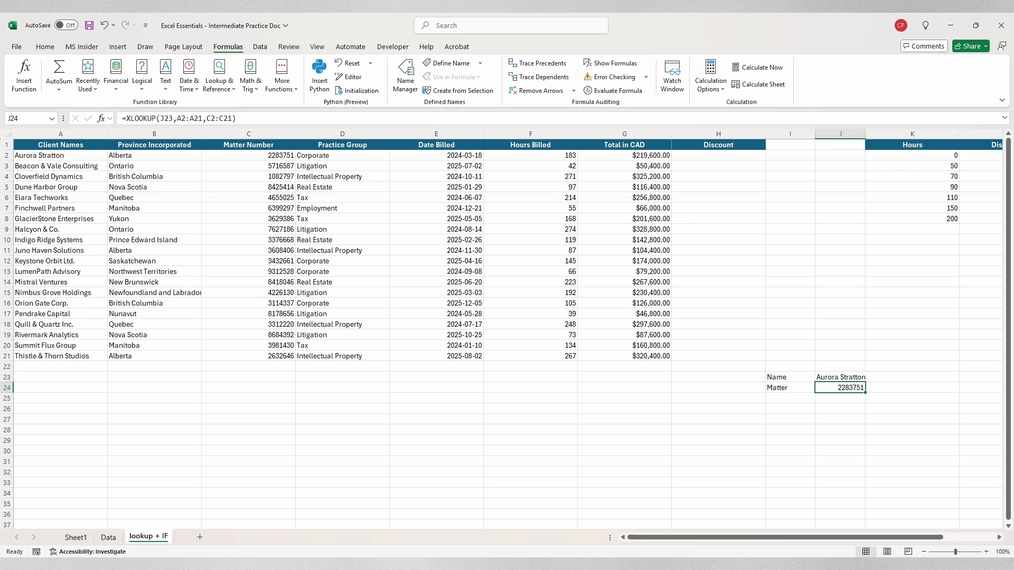
# - Extend the XLOOKUP formula in J24 with the if-not-found text "No Match" and match mode 0 for an exact match
pyautogui.press('F2')
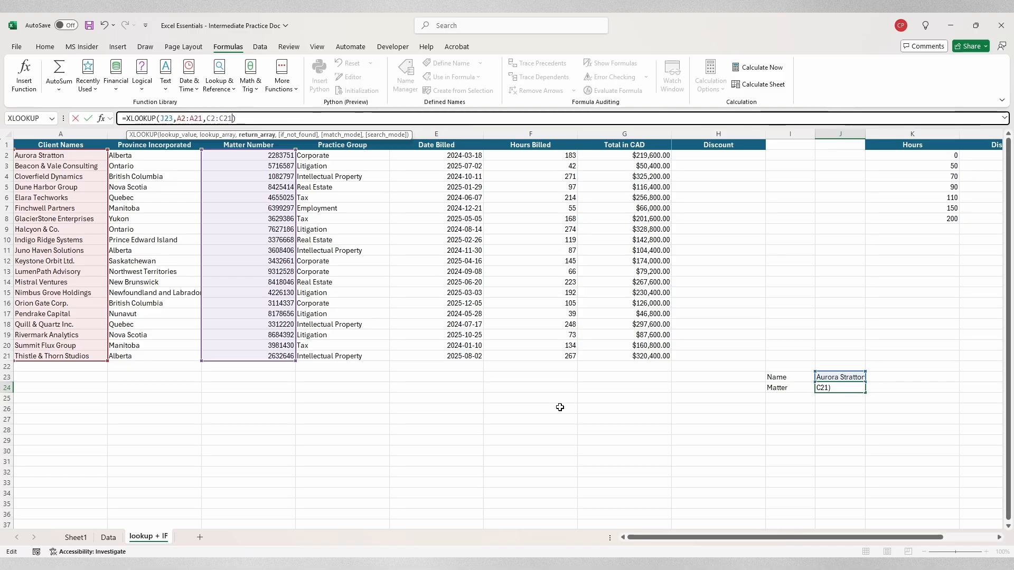
pyautogui.write(',')
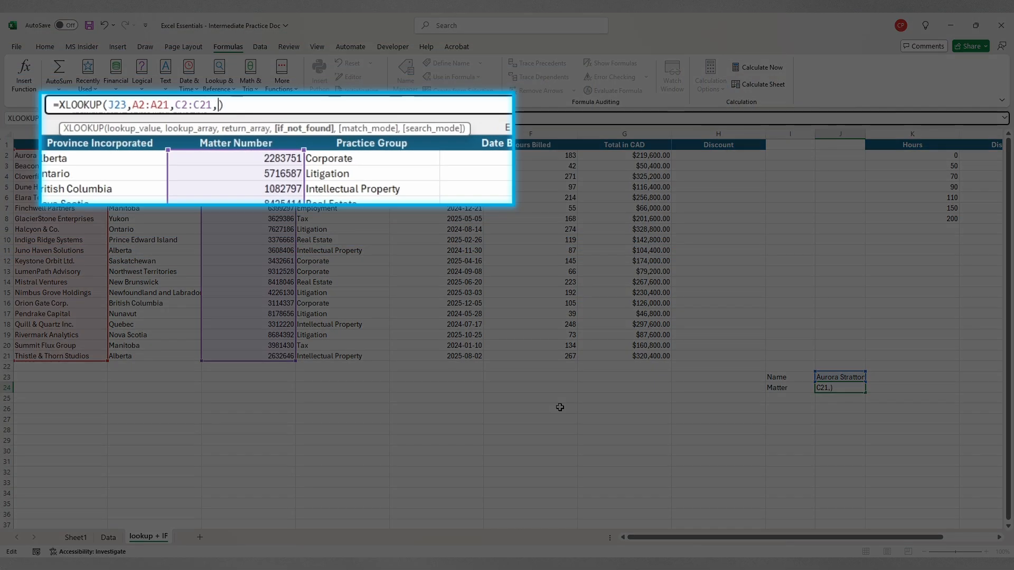
pyautogui.write('"')
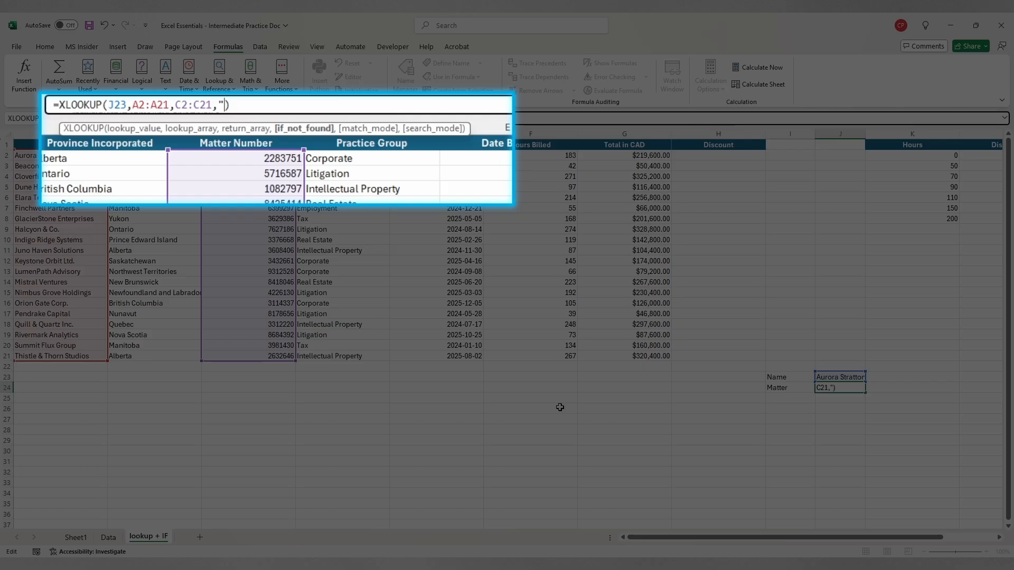
pyautogui.write('FN')
pyautogui.press('BackSpace')
pyautogui.press('BackSpace')
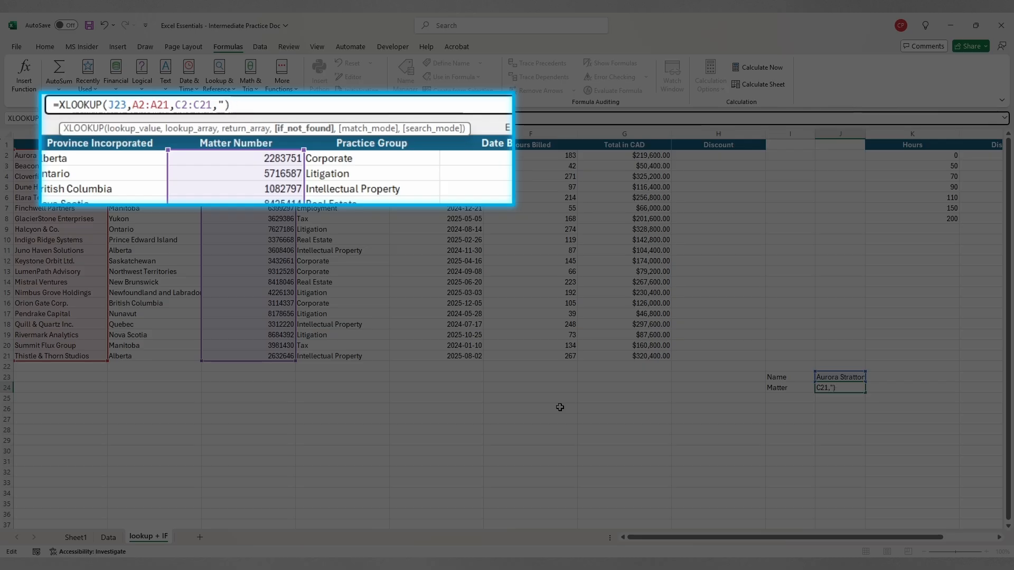
pyautogui.write('No Match"')
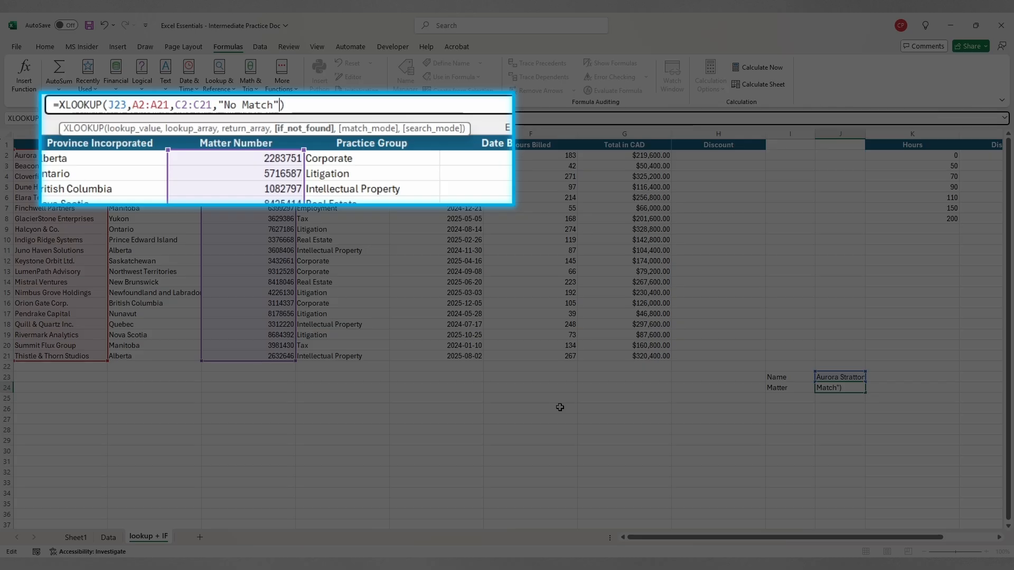
pyautogui.write(',')
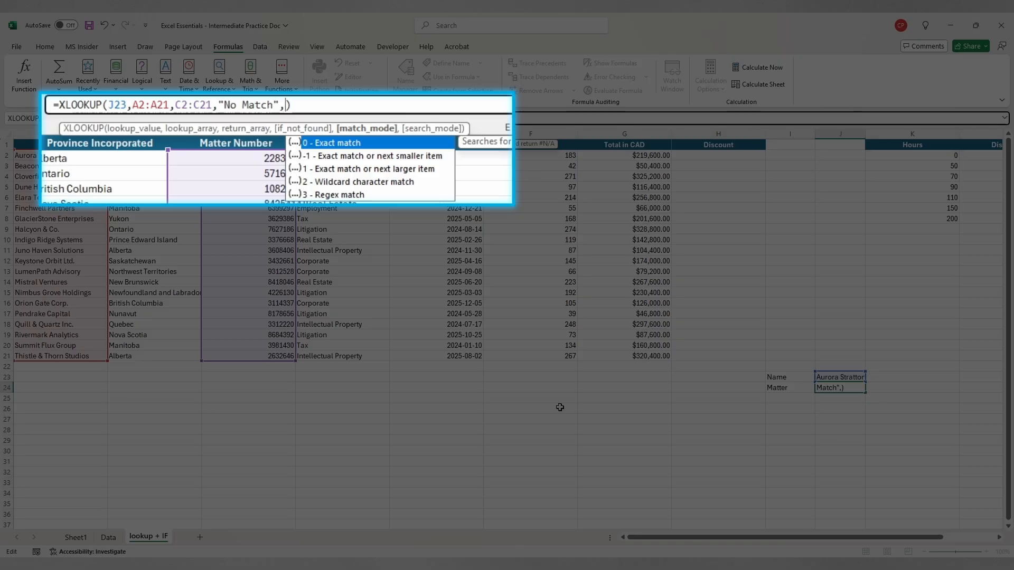
pyautogui.write('0')
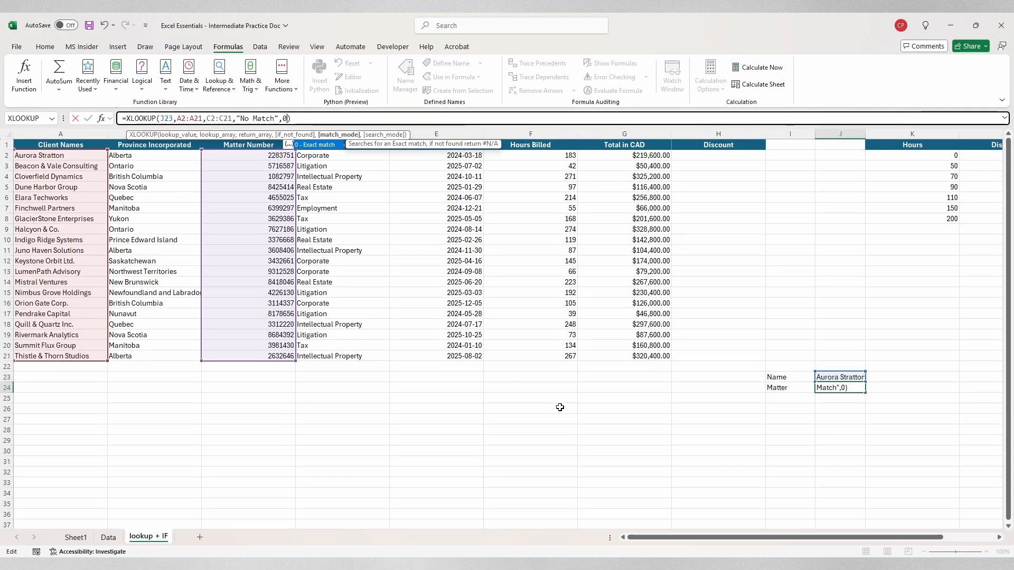
pyautogui.press('Return')
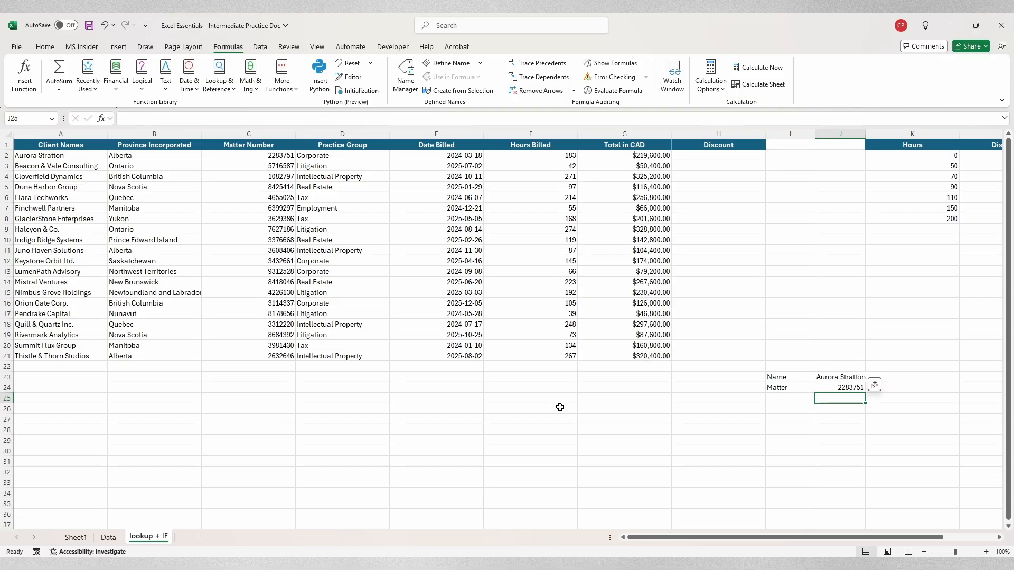
# - Replace the lookup name in J23 with the partial client name "Elara"
pyautogui.click(837, 376)
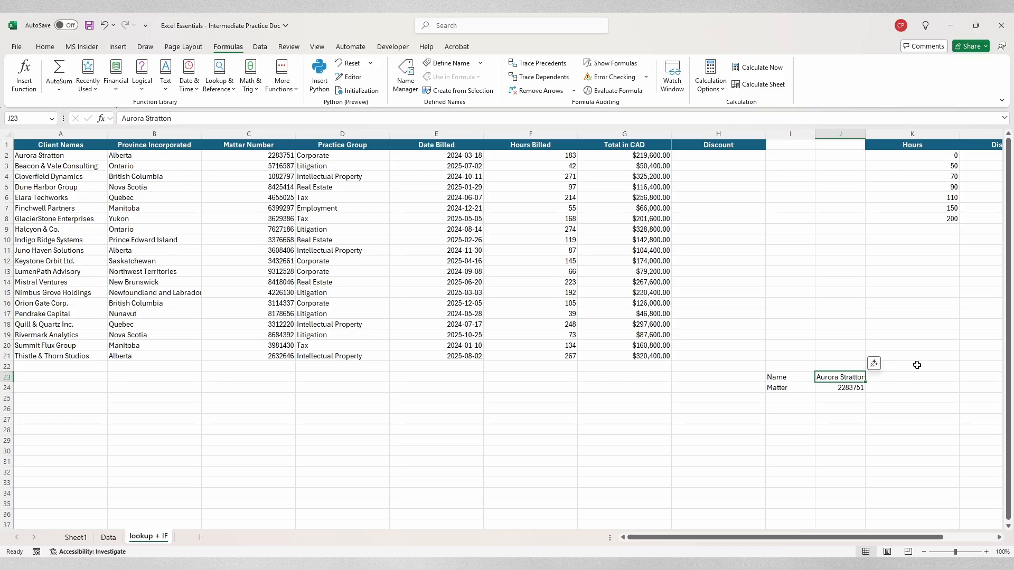
pyautogui.write('E')
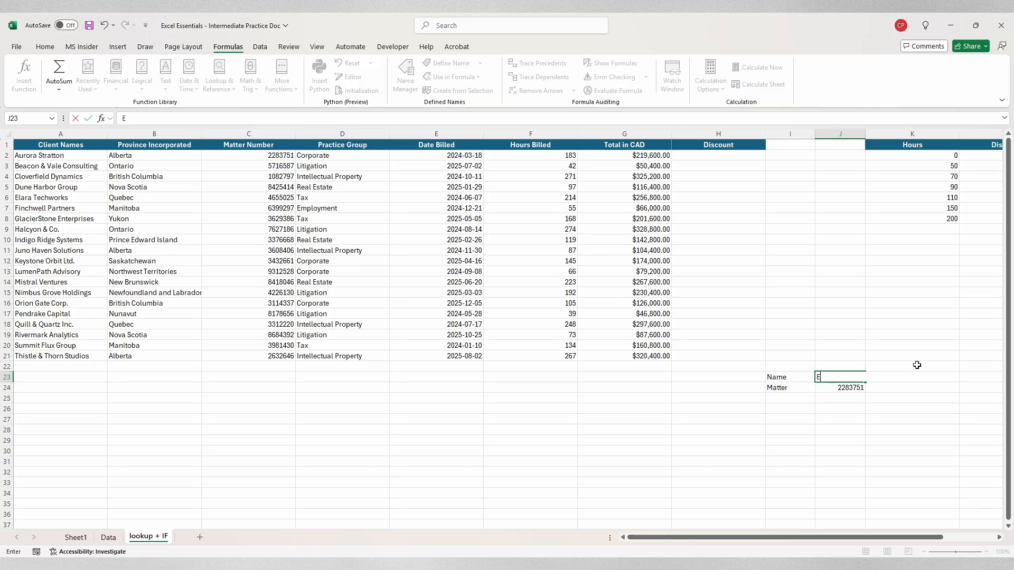
pyautogui.write('laraq')
pyautogui.press('BackSpace')
pyautogui.press('Return')
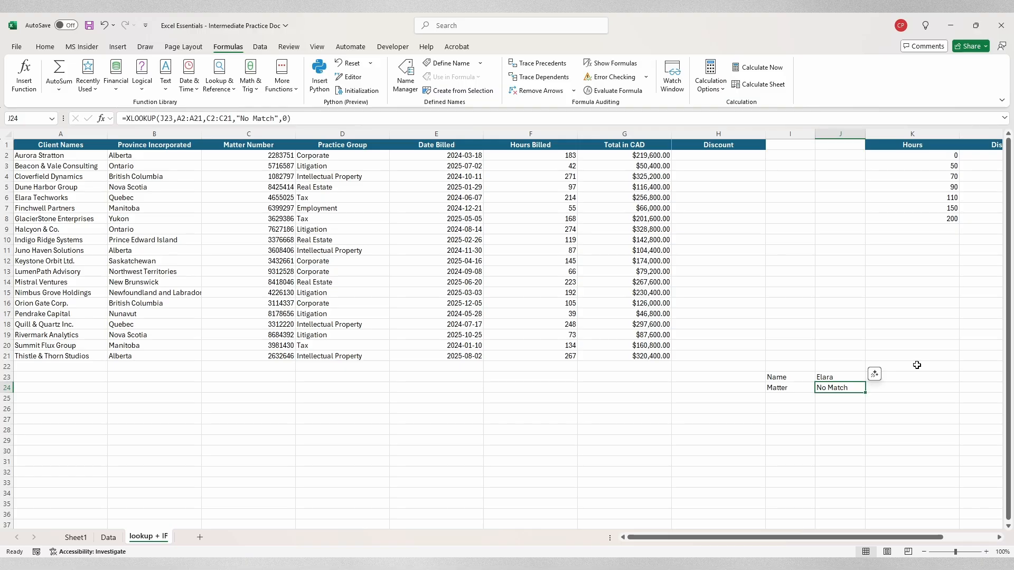
# - Change the match mode of the XLOOKUP formula in J24 to 1, exact match or next larger item
pyautogui.click(288, 118)
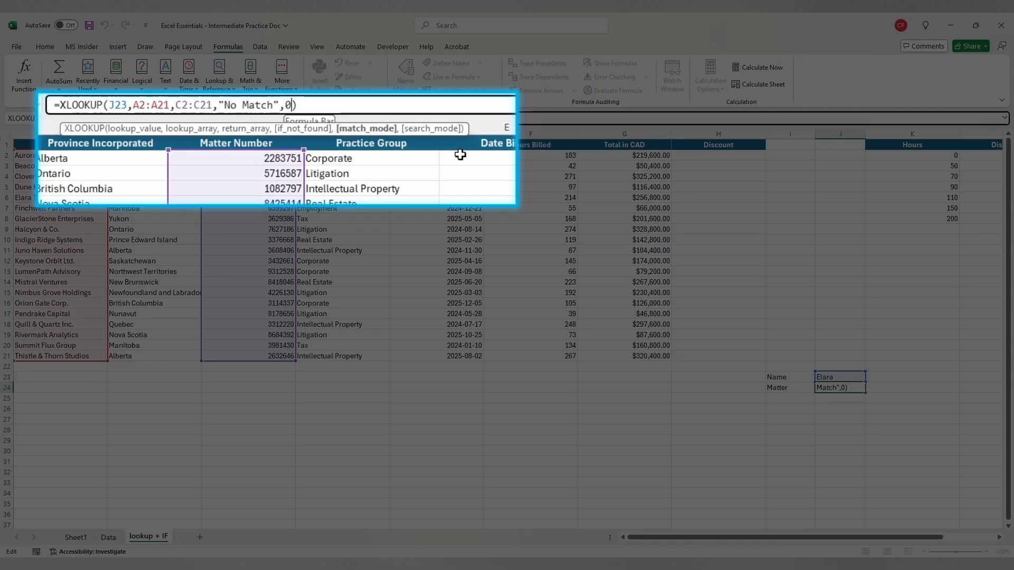
pyautogui.press('BackSpace')
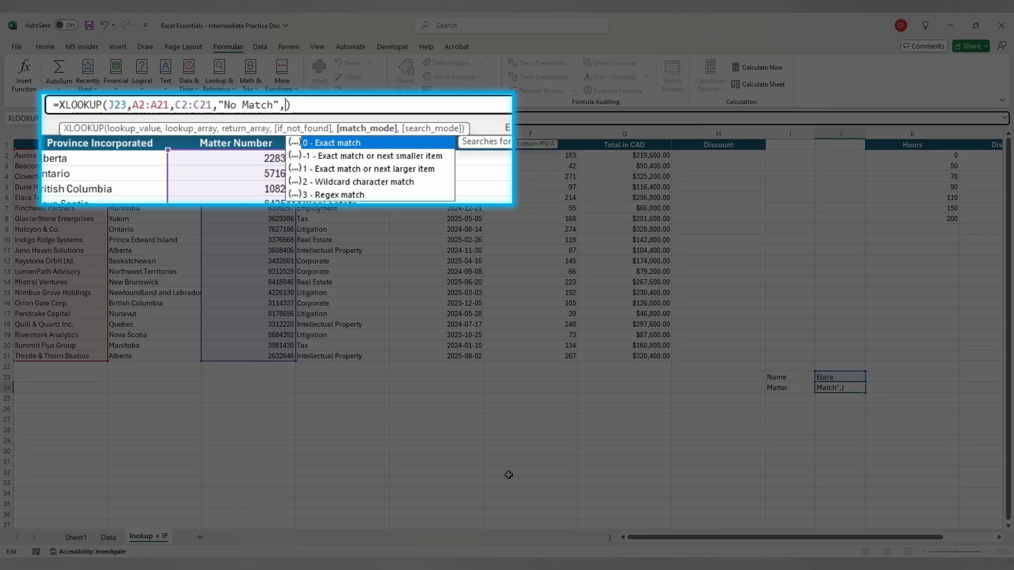
pyautogui.press('Down')
pyautogui.press('Down')
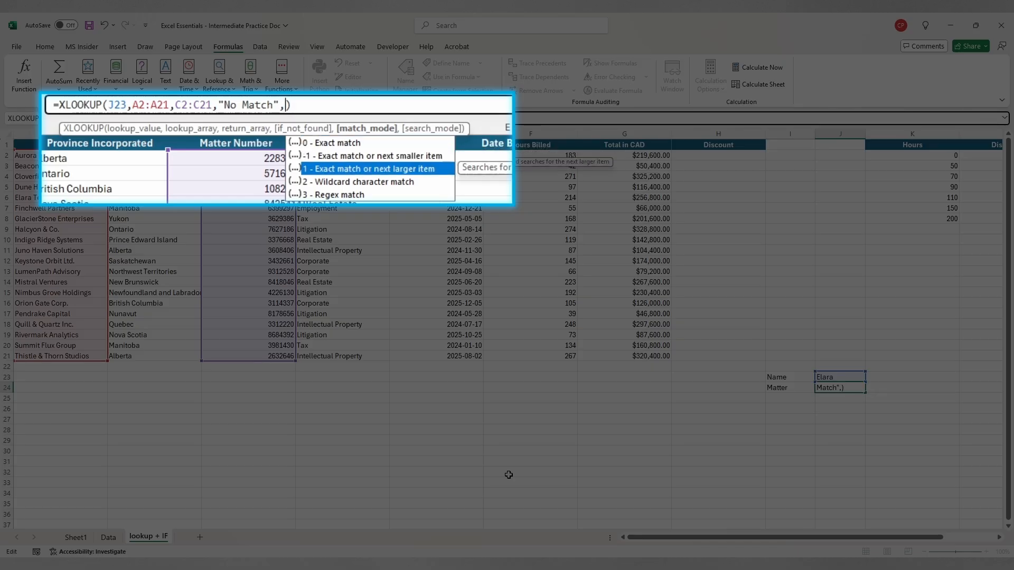
pyautogui.press('Tab')
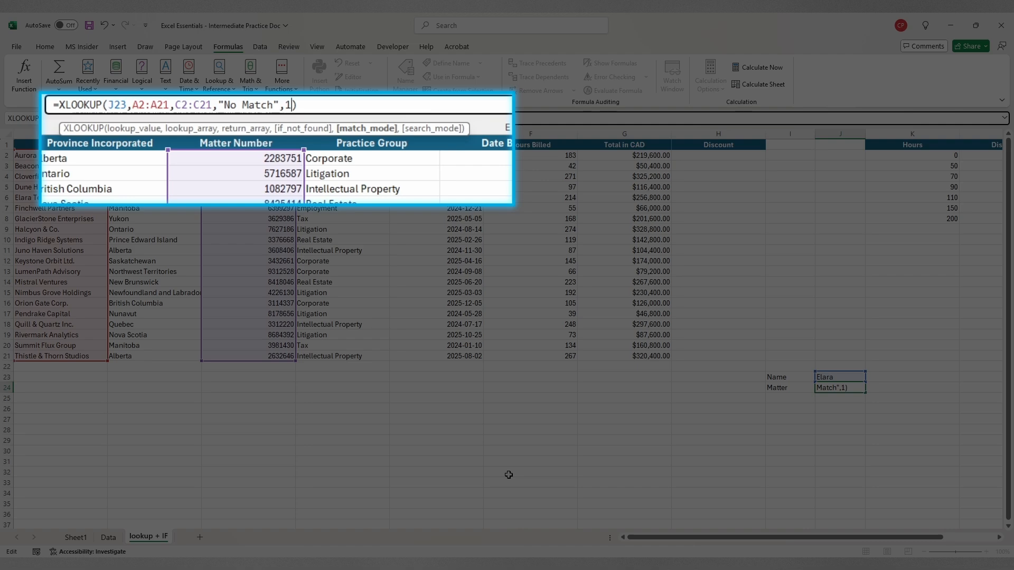
pyautogui.press('Return')
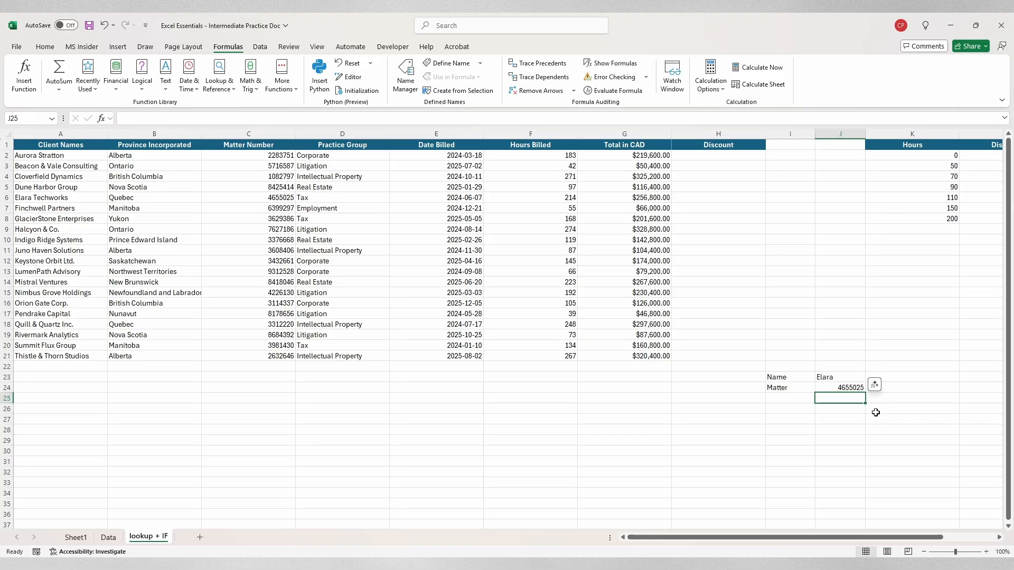
# - Set the match mode of the XLOOKUP formula in J24 to 2 for a wildcard character match
pyautogui.click(841, 387)
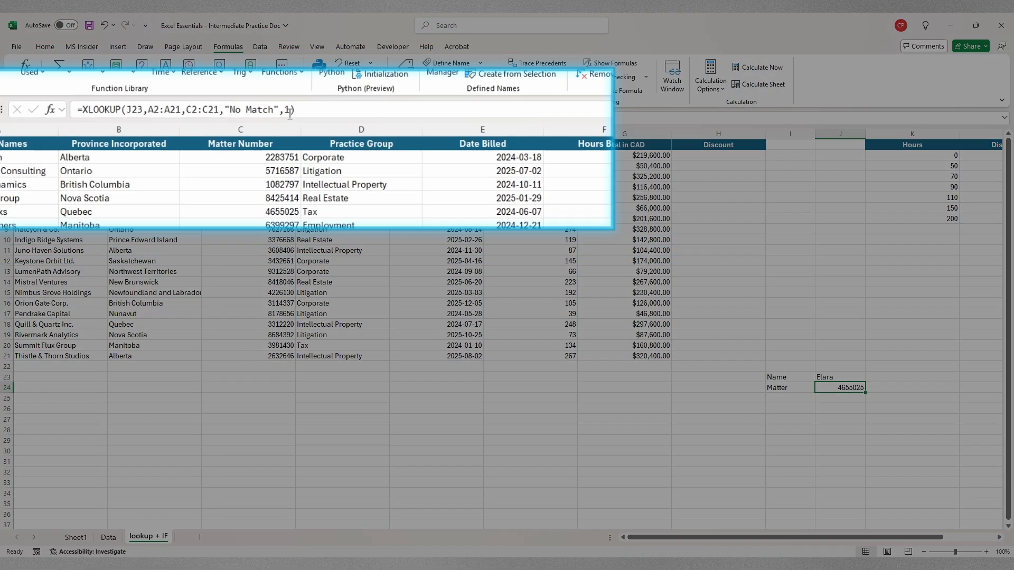
pyautogui.click(287, 118)
pyautogui.press('BackSpace')
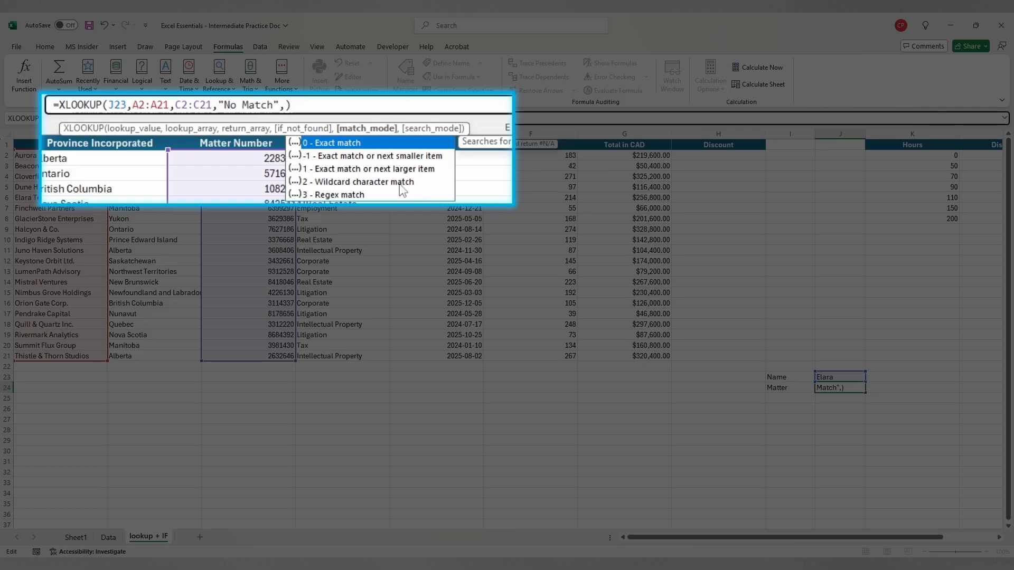
pyautogui.doubleClick(402, 182)
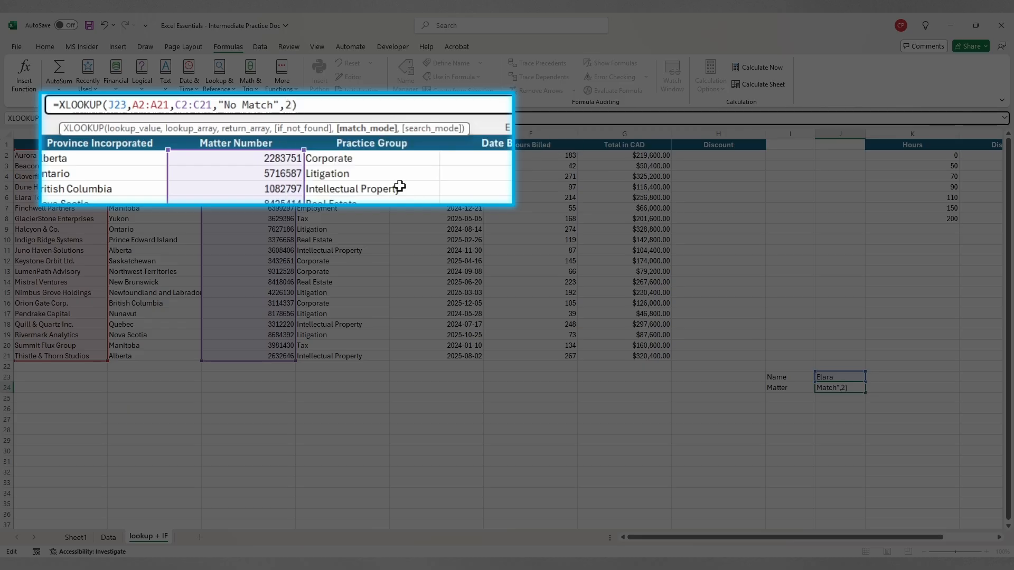
pyautogui.press('Return')
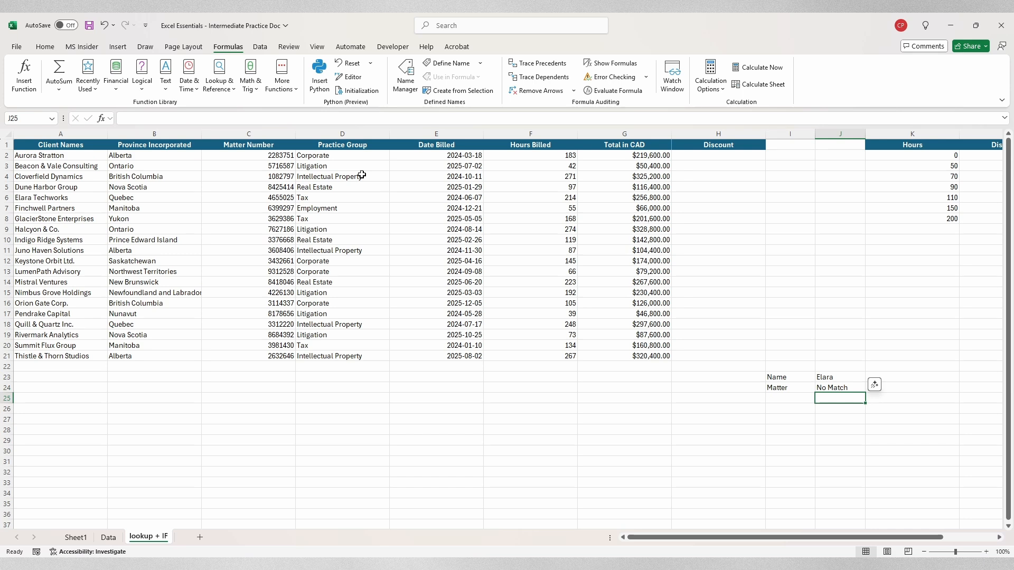
# - Replace the lookup name in J23 with the wildcard text "Dune*"
pyautogui.press('Up')
pyautogui.press('Up')
pyautogui.press('BackSpace')
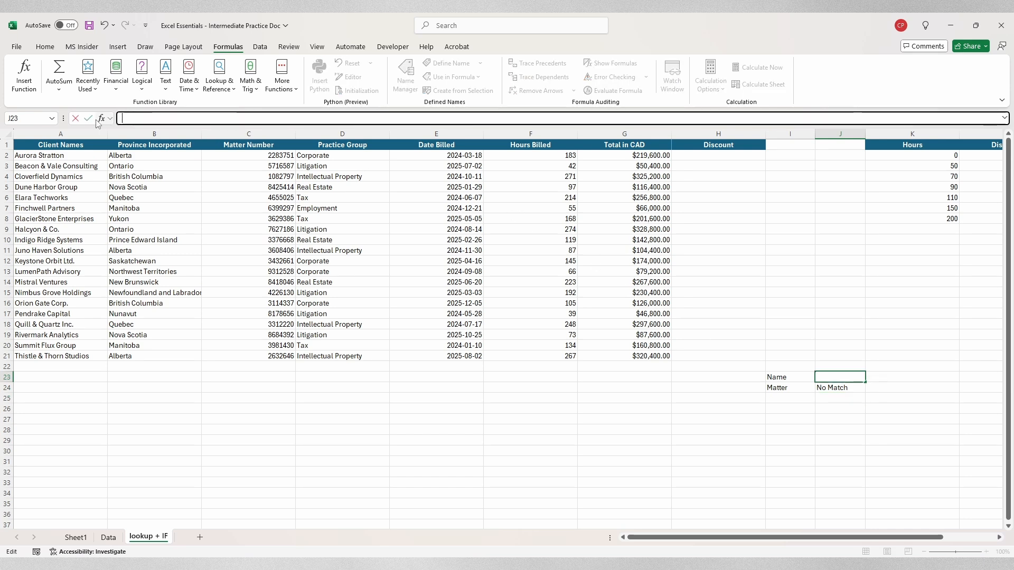
pyautogui.write('Dune*')
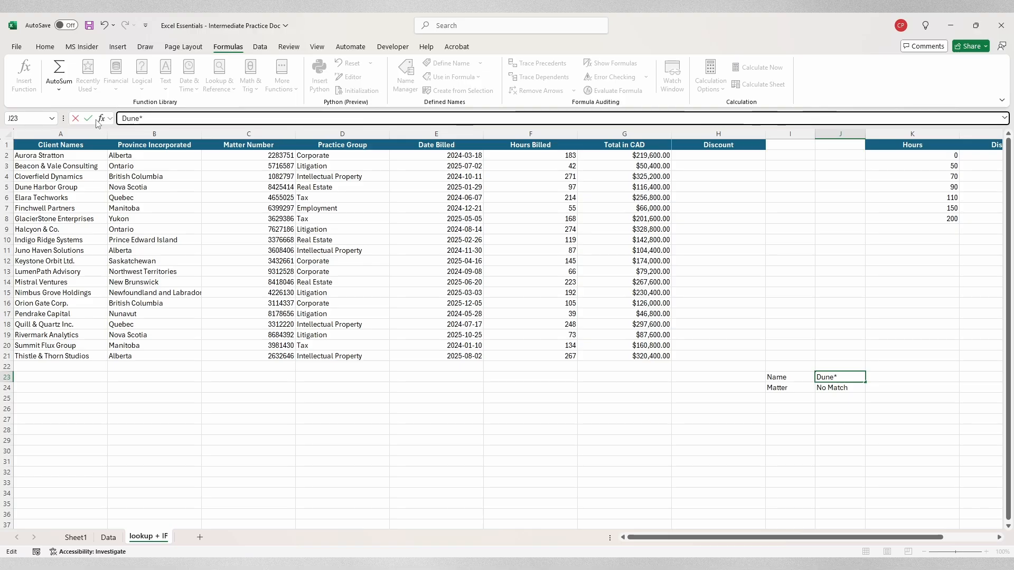
pyautogui.press('Return')
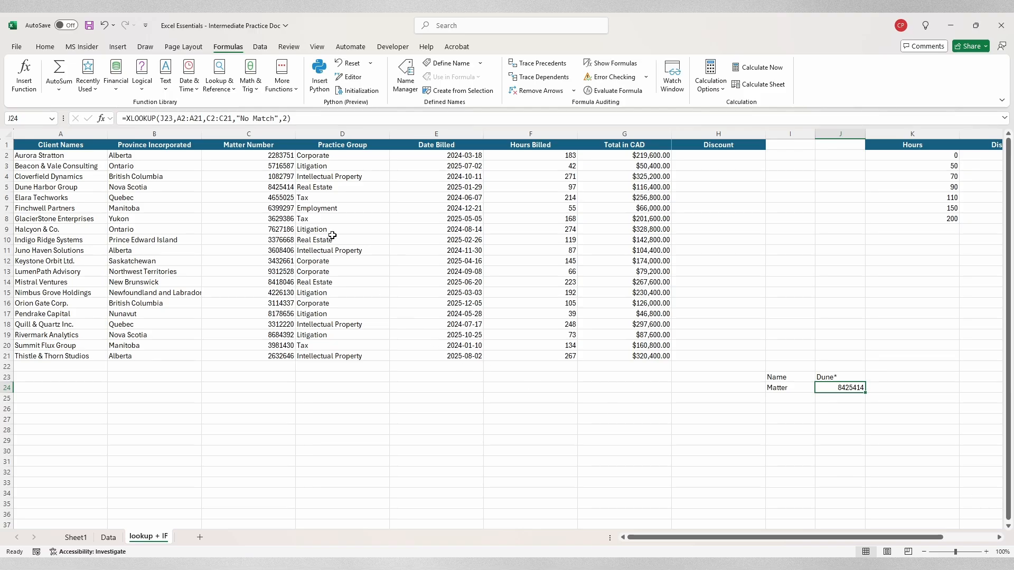
# - Add search mode 1, search first-to-last, as the final argument of the XLOOKUP formula in J24
pyautogui.click(285, 119)
pyautogui.write(',')
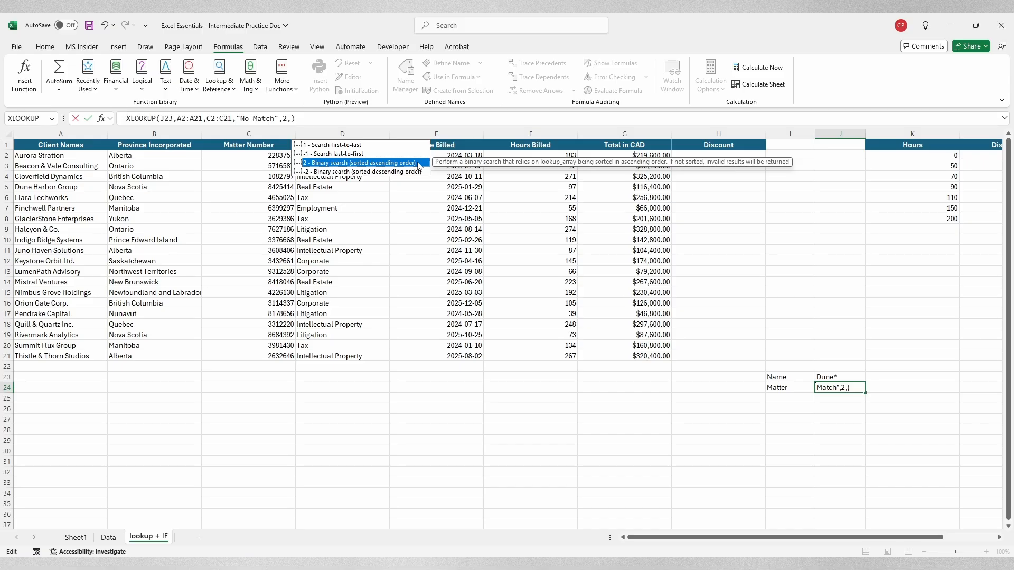
pyautogui.click(380, 148)
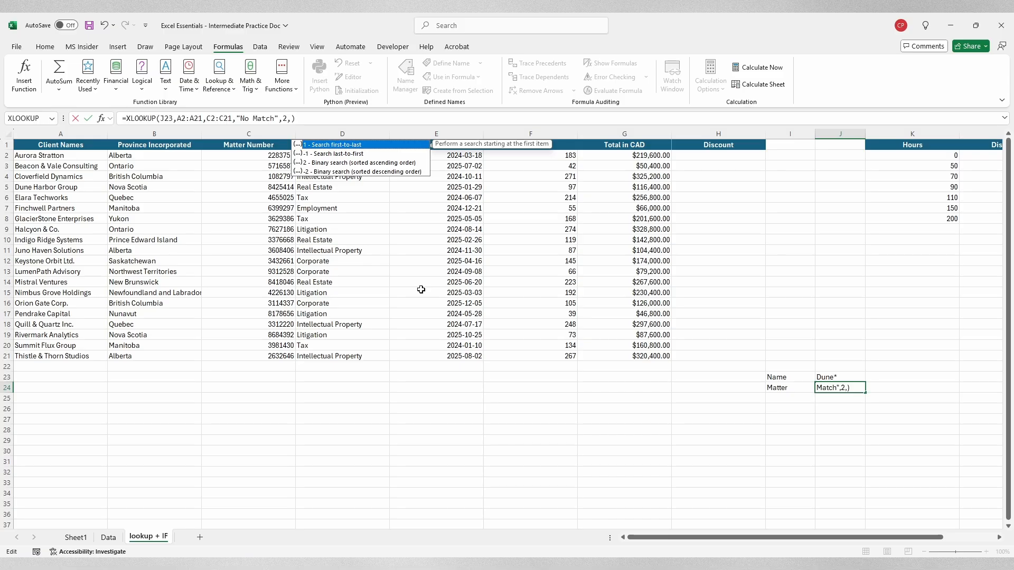
pyautogui.write('1')
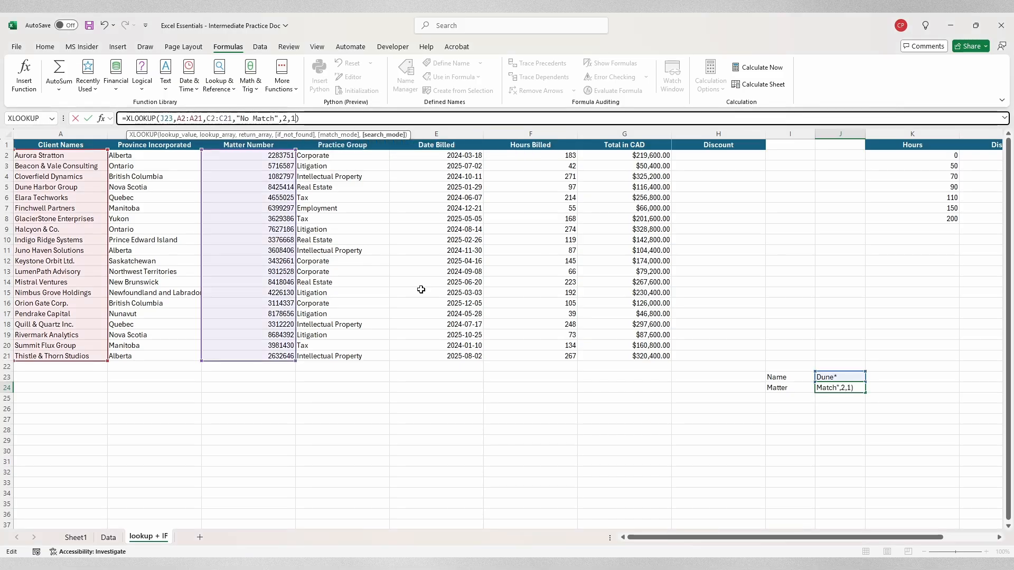
pyautogui.press('Return')
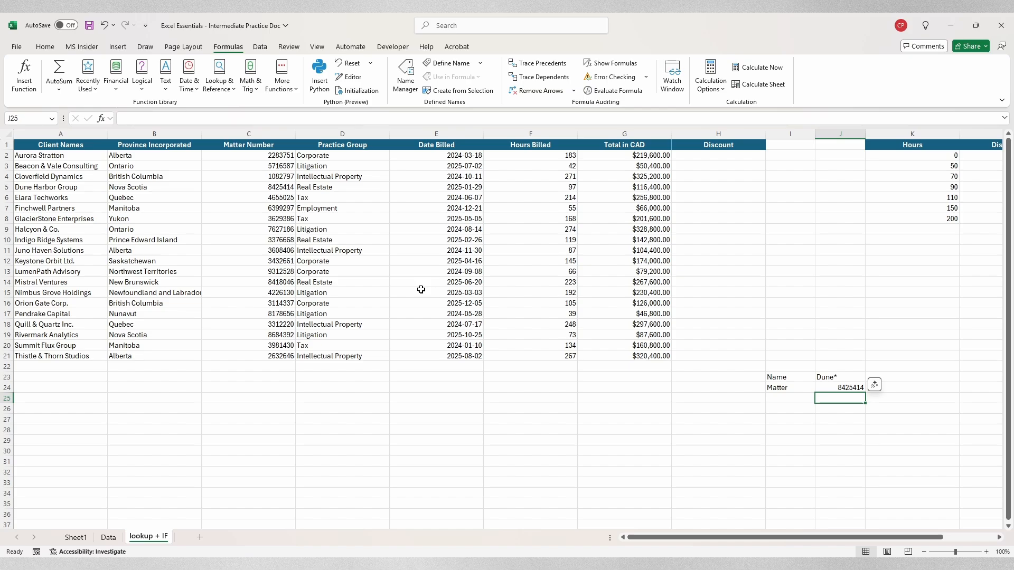
# - Set the XLOOKUP match mode in J24 to 0 for an exact match
pyautogui.click(831, 389)
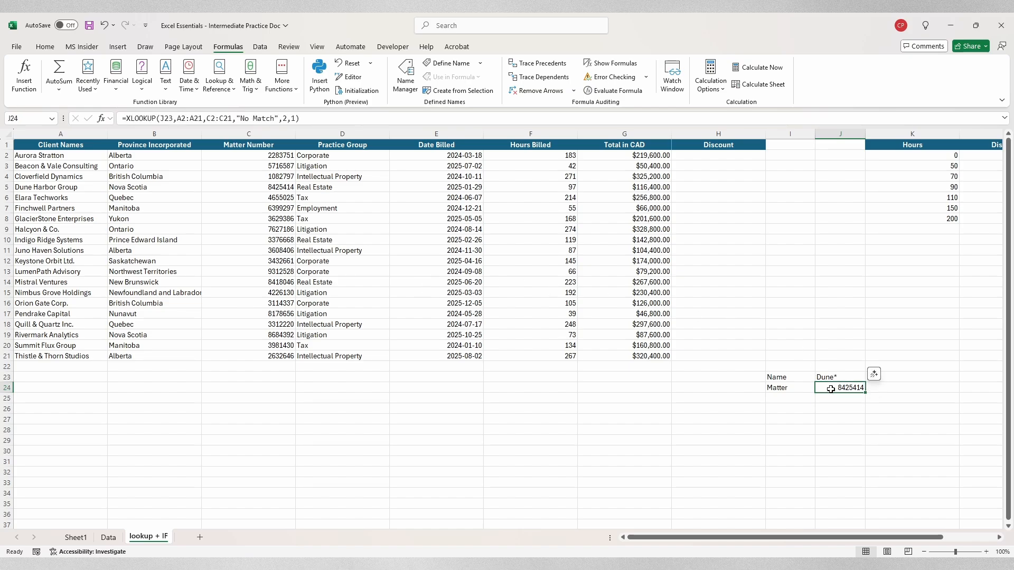
pyautogui.click(287, 119)
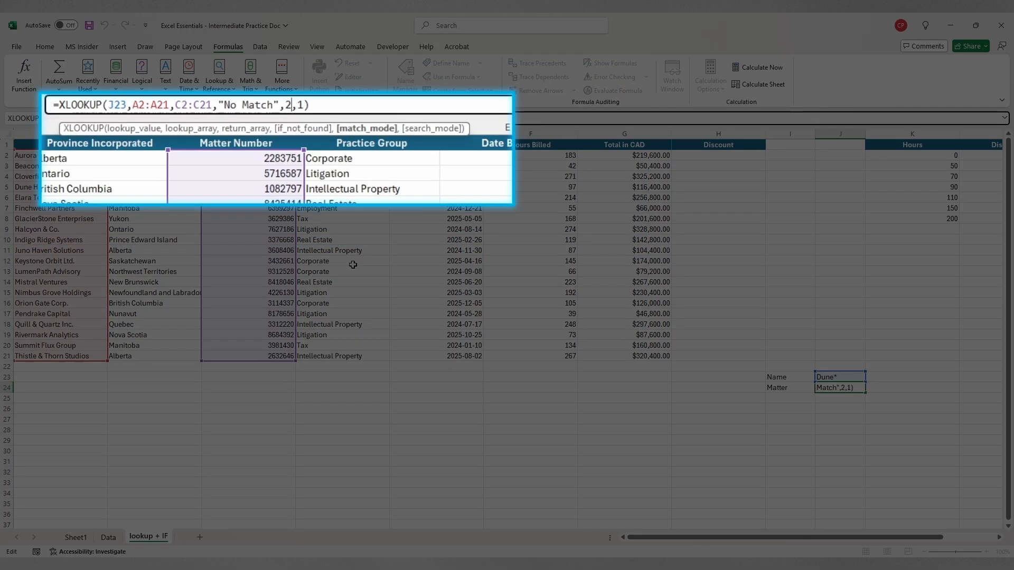
pyautogui.press('BackSpace')
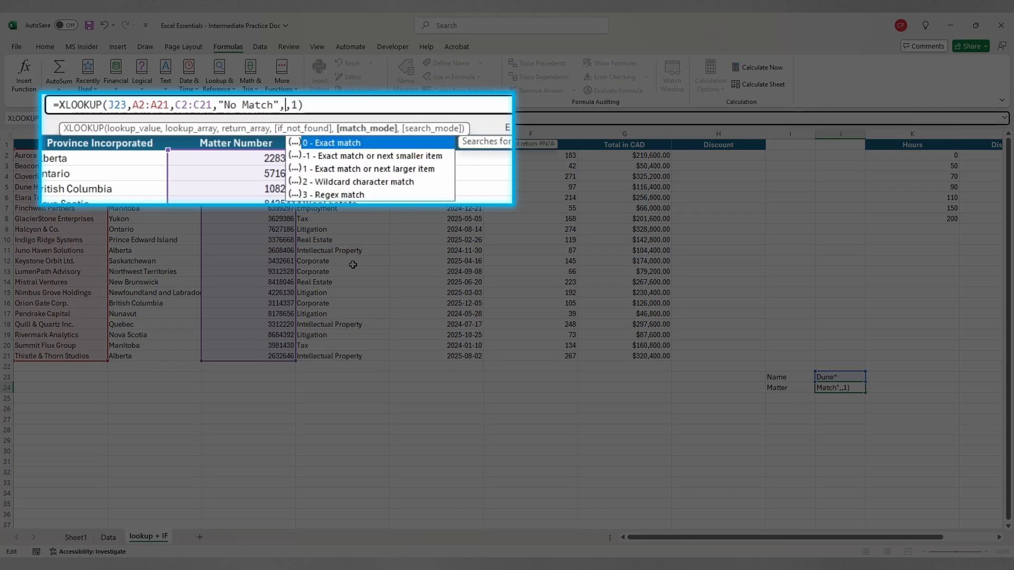
pyautogui.write('0')
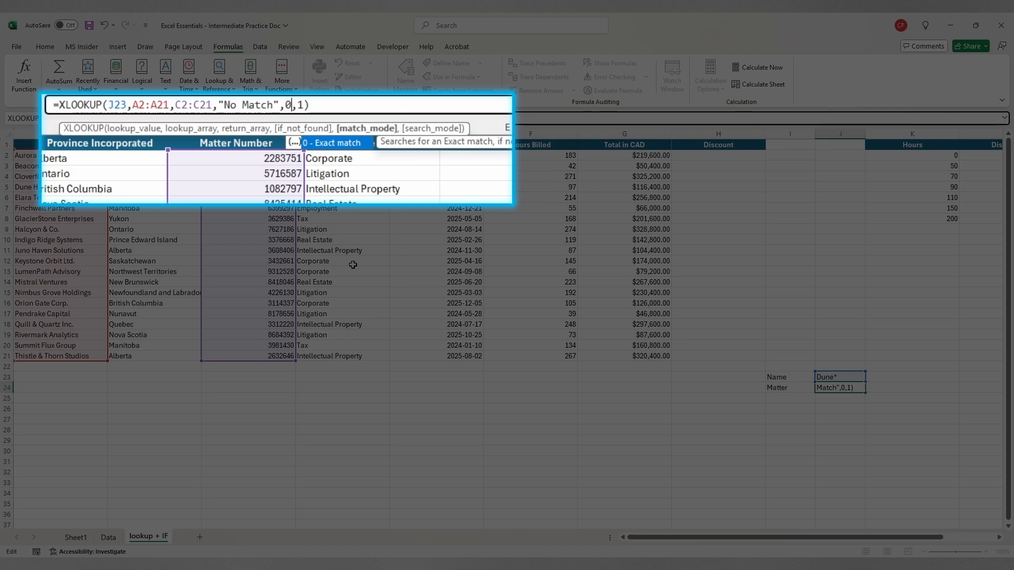
pyautogui.press('Return')
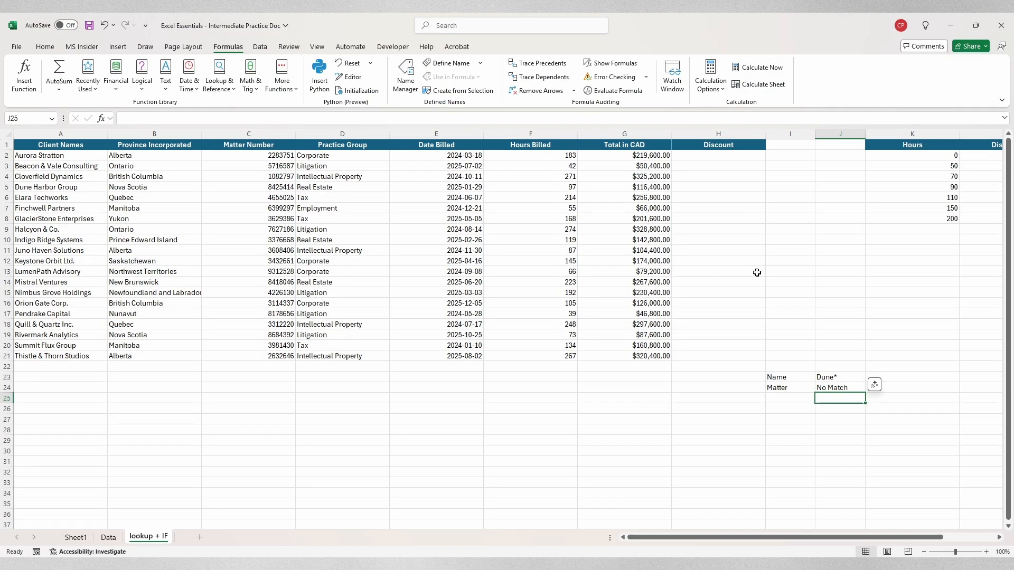
# - Clear the lookup name in J23 and give the cell a data validation list sourced from the client names in A2:A21
pyautogui.click(834, 373)
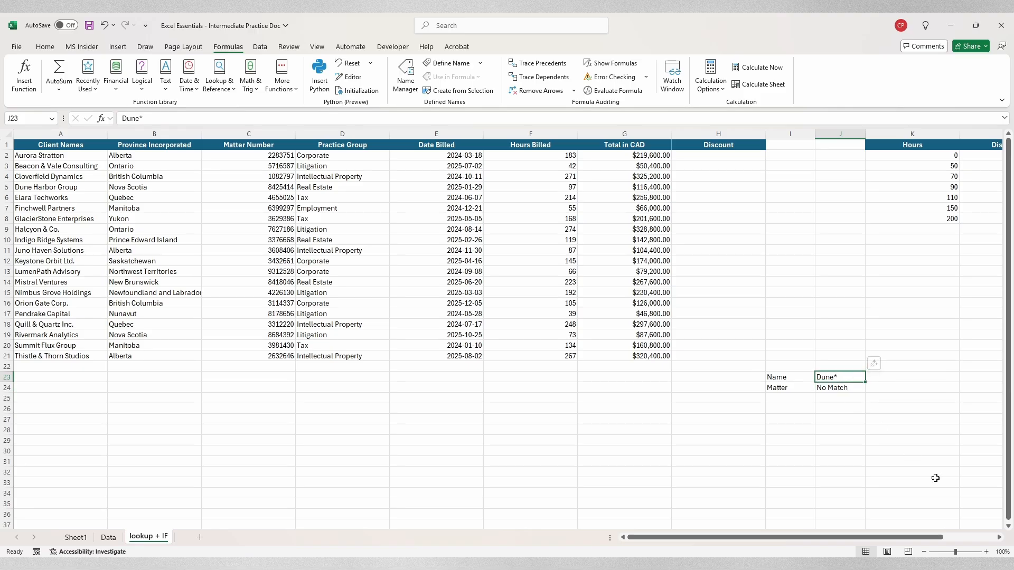
pyautogui.press('Delete')
pyautogui.click(264, 48)
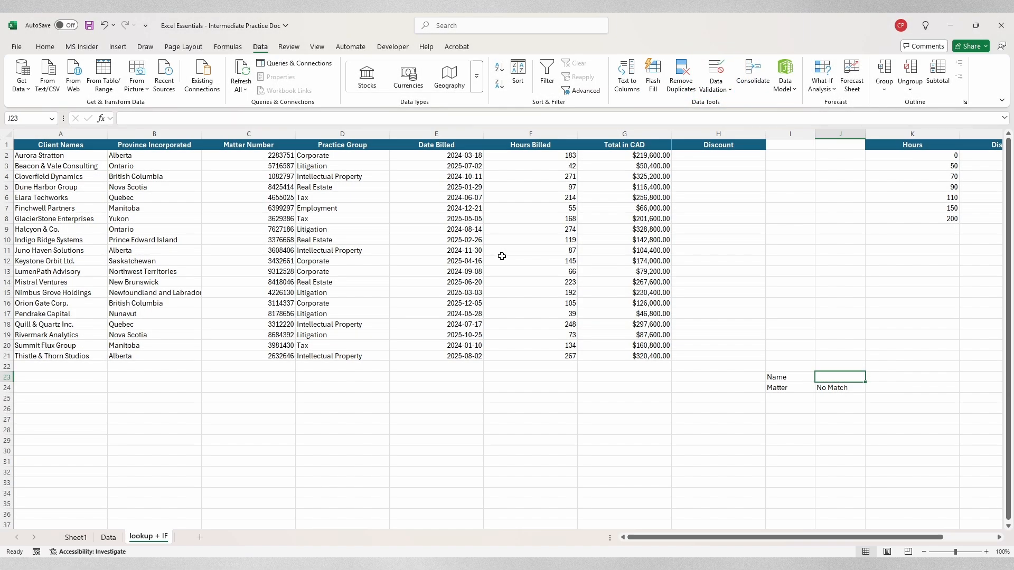
pyautogui.click(716, 69)
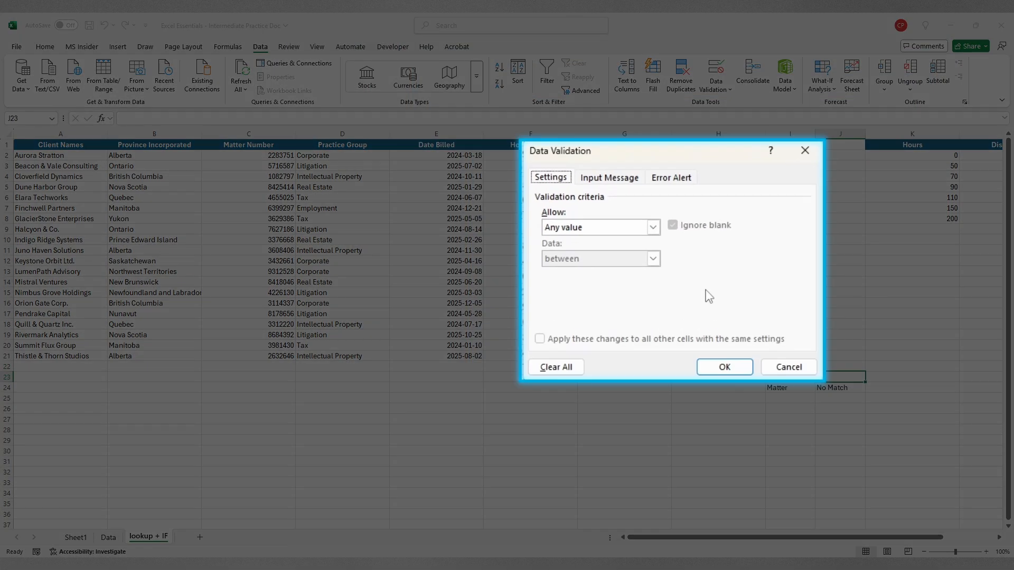
pyautogui.click(653, 228)
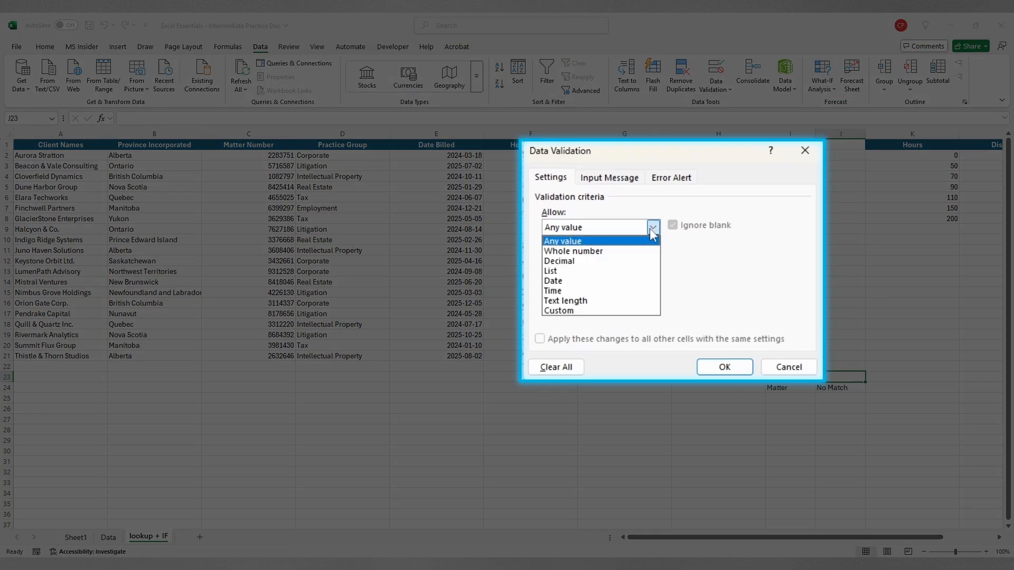
pyautogui.click(605, 271)
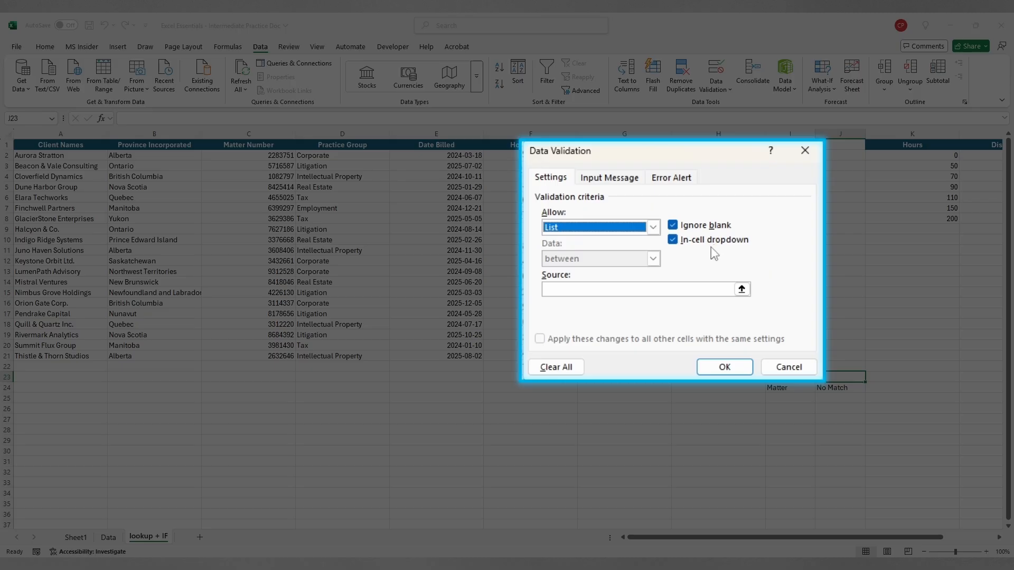
pyautogui.click(577, 289)
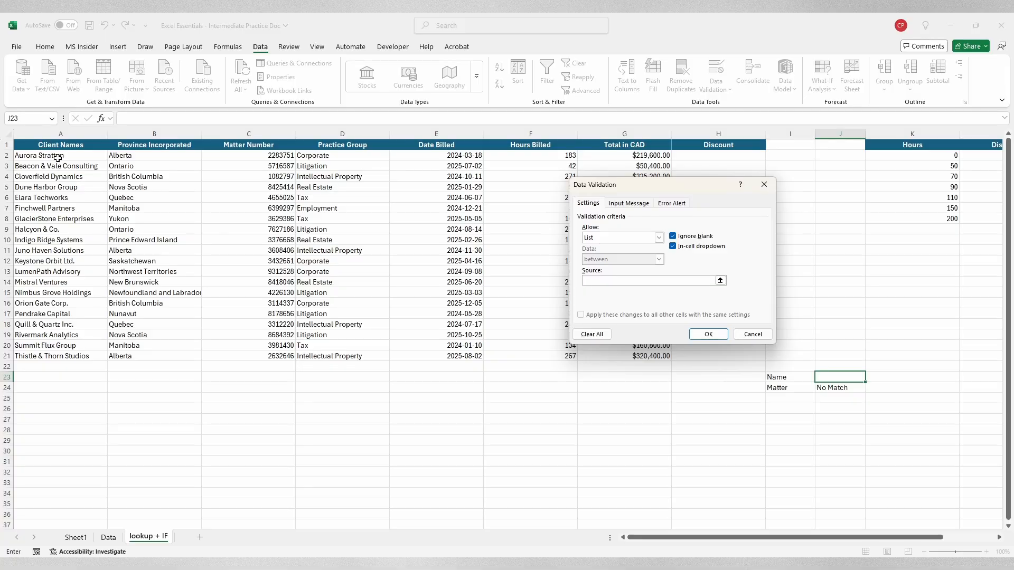
pyautogui.moveTo(58, 157); pyautogui.dragTo(75, 352)
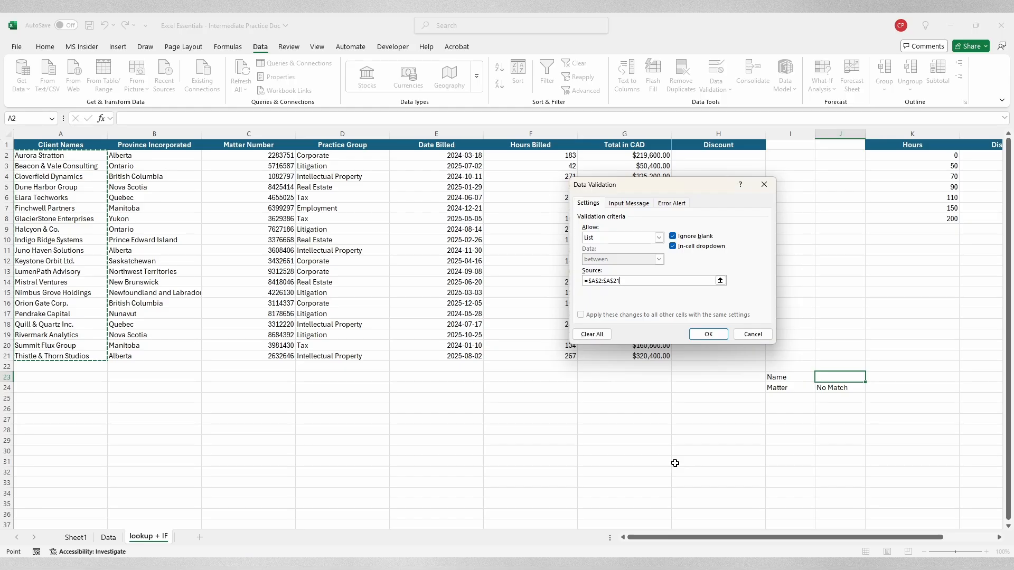
pyautogui.click(720, 336)
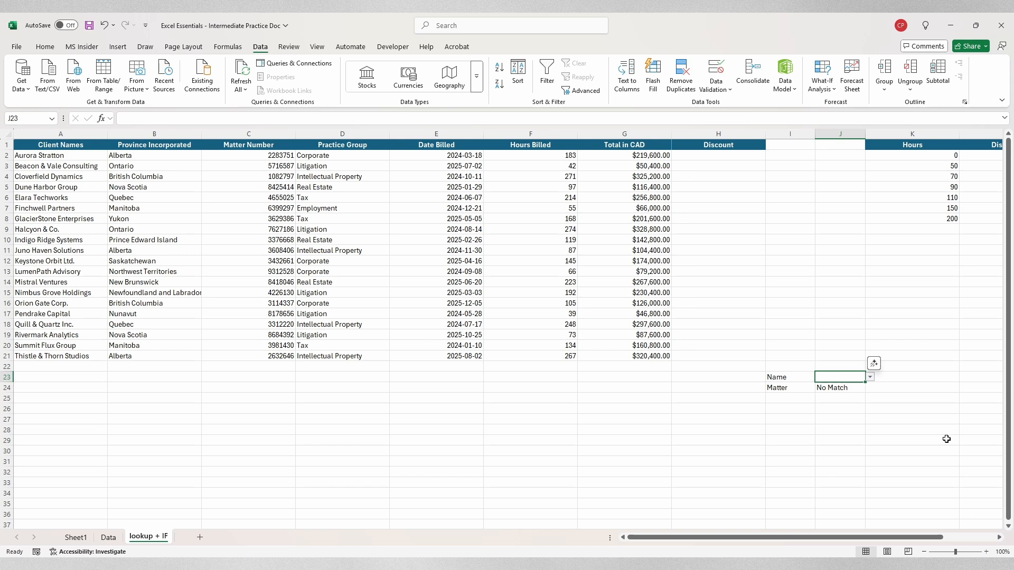
# - Test the J23 drop-down list by choosing Elara Techworks and then Halcyon & Co., and check the XLOOKUP formula in J24
pyautogui.click(869, 377)
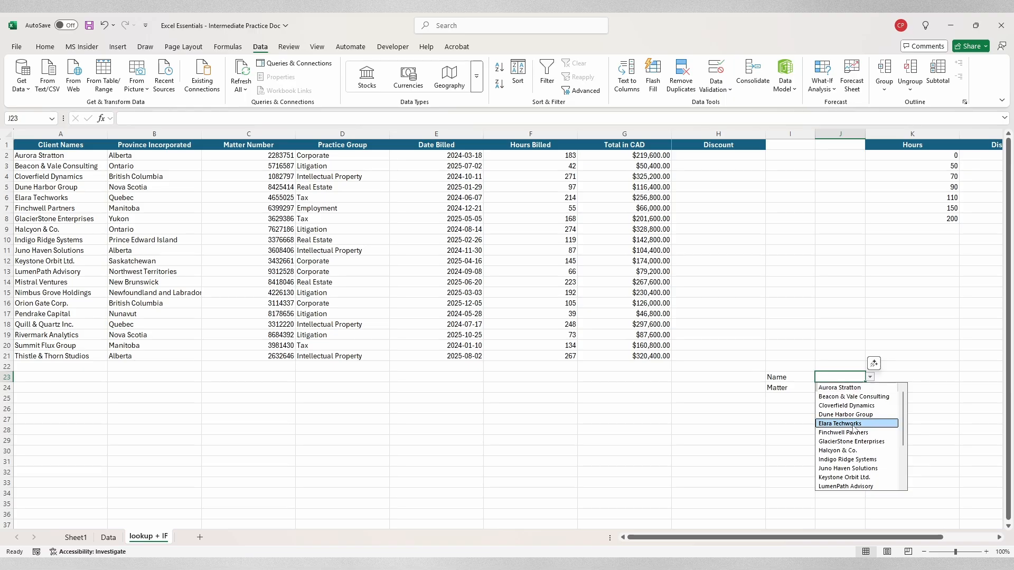
pyautogui.click(895, 424)
pyautogui.click(869, 377)
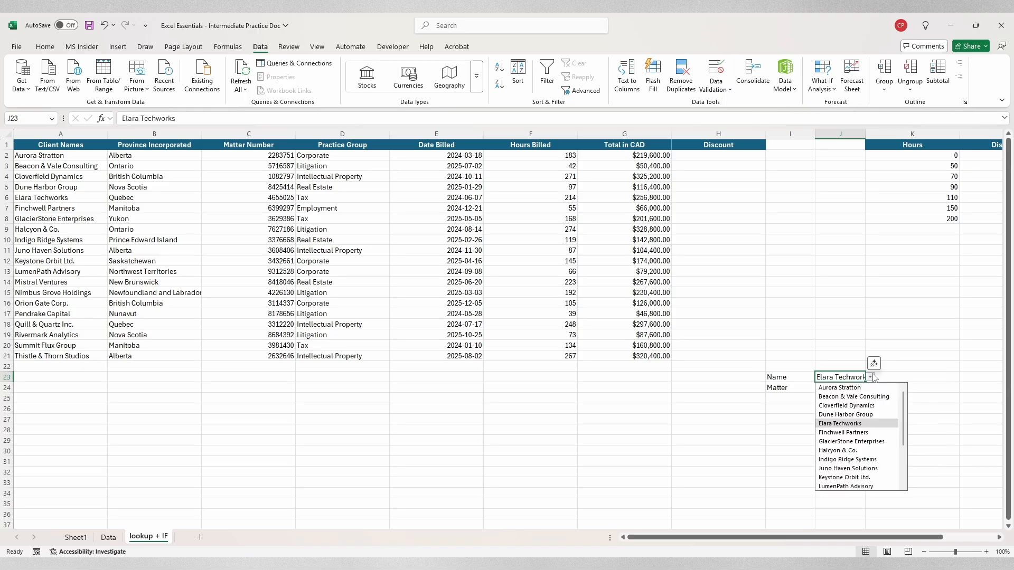
pyautogui.click(853, 450)
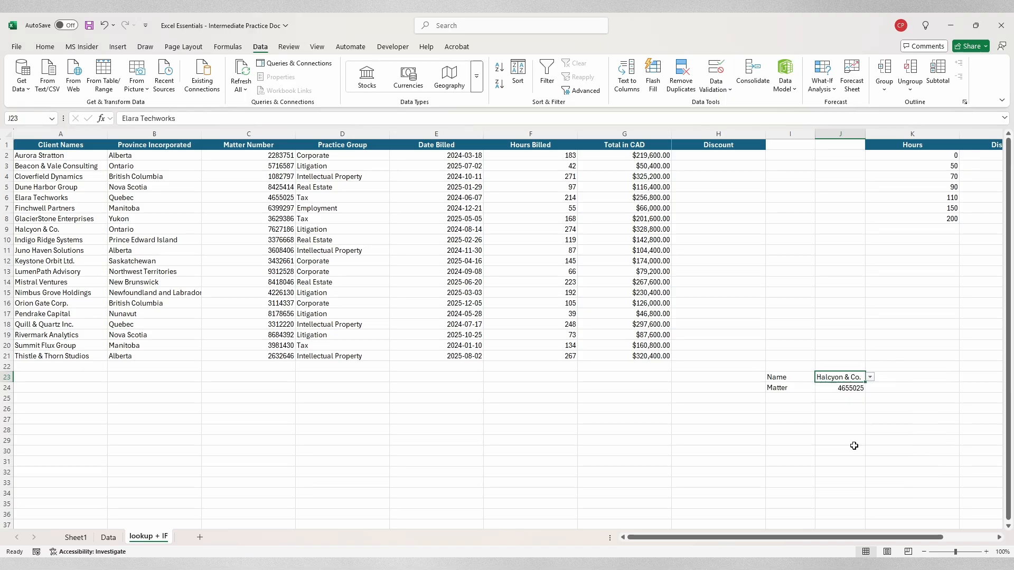
pyautogui.click(832, 389)
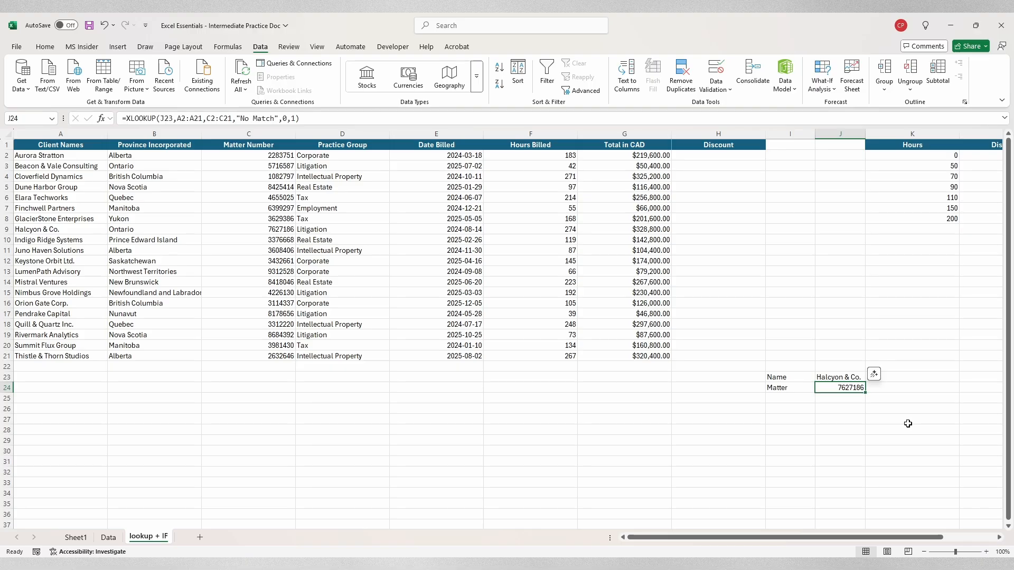
pyautogui.press('Up')
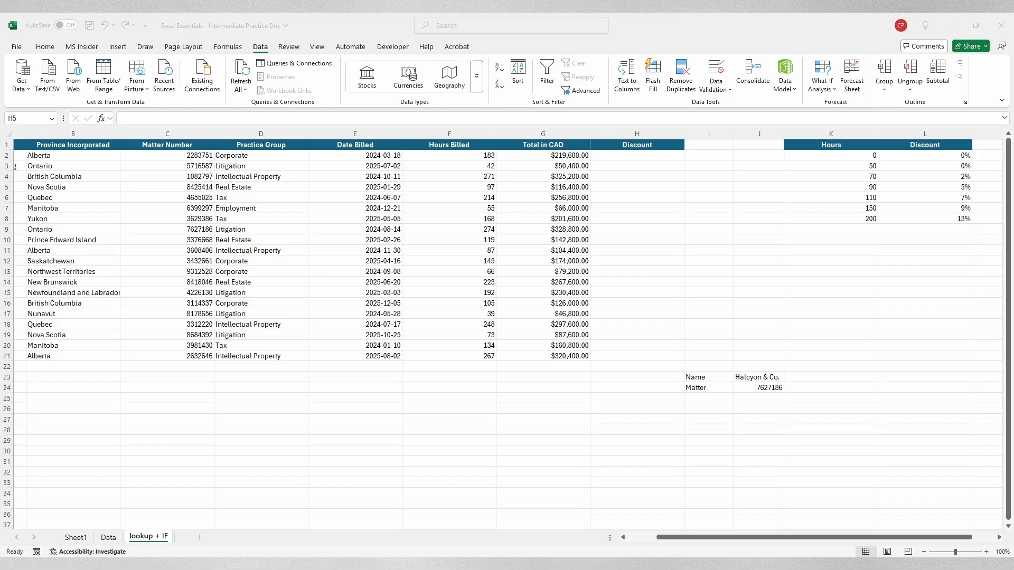
# - Start an XLOOKUP formula in H2 of the Discount column with the hours billed in F2 as the lookup value
pyautogui.click(745, 538)
pyautogui.moveTo(681, 538); pyautogui.dragTo(663, 538)
pyautogui.click(680, 154)
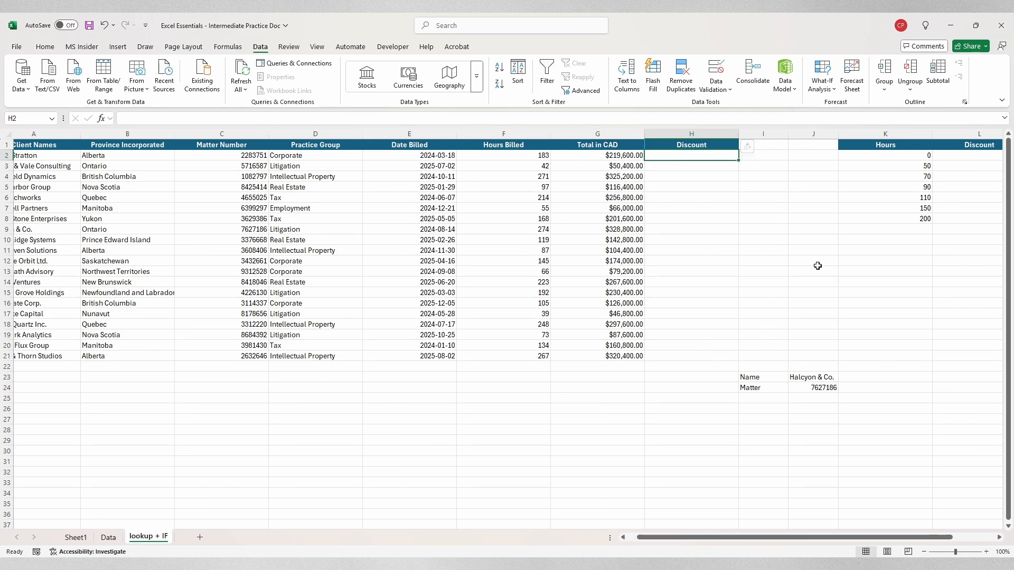
pyautogui.write('=xloo')
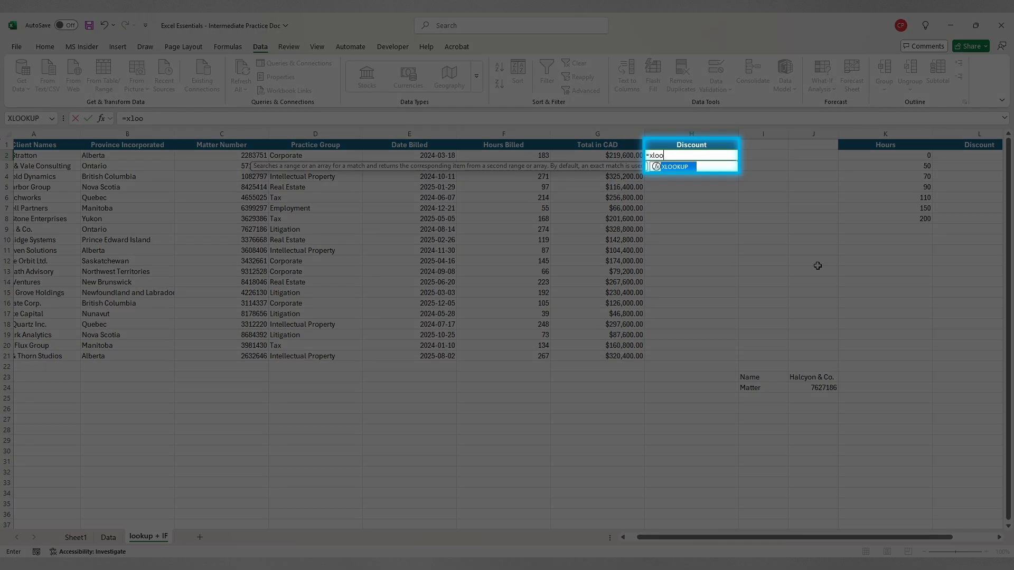
pyautogui.press('Tab')
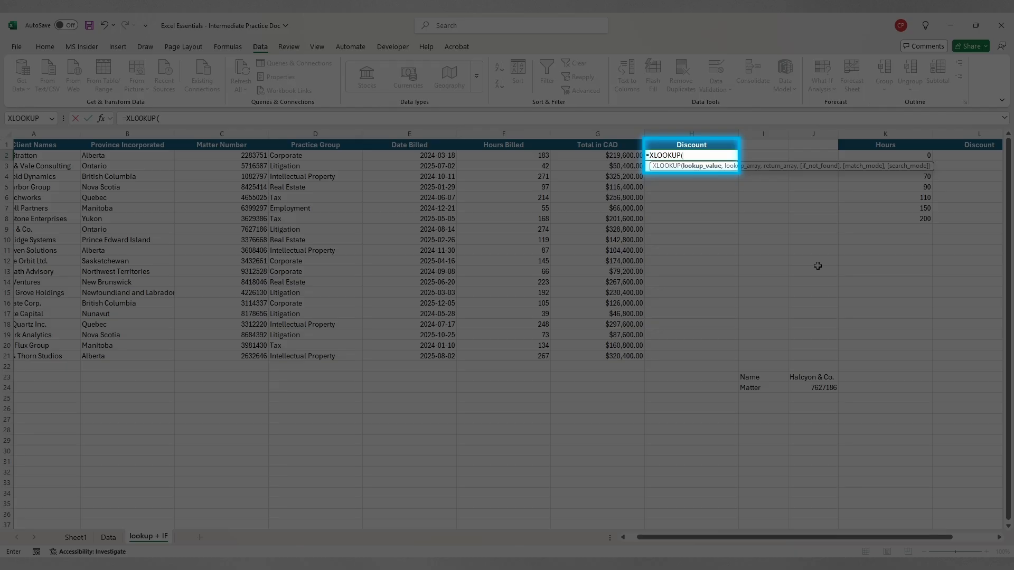
pyautogui.press('Left')
pyautogui.press('Left')
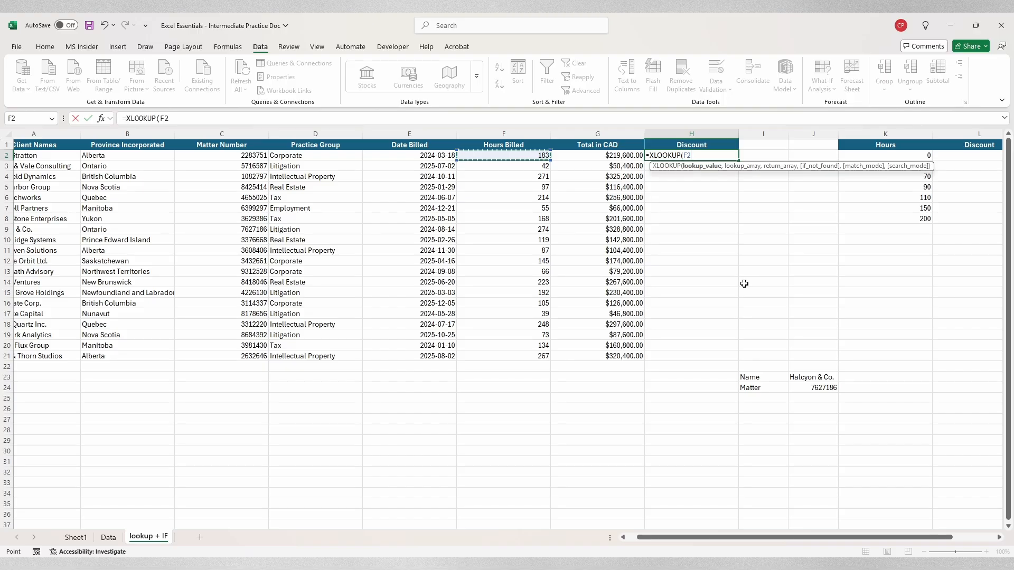
# - Add the Hours thresholds K2:K8 as the lookup array in the H2 formula and make the reference absolute
pyautogui.write(',')
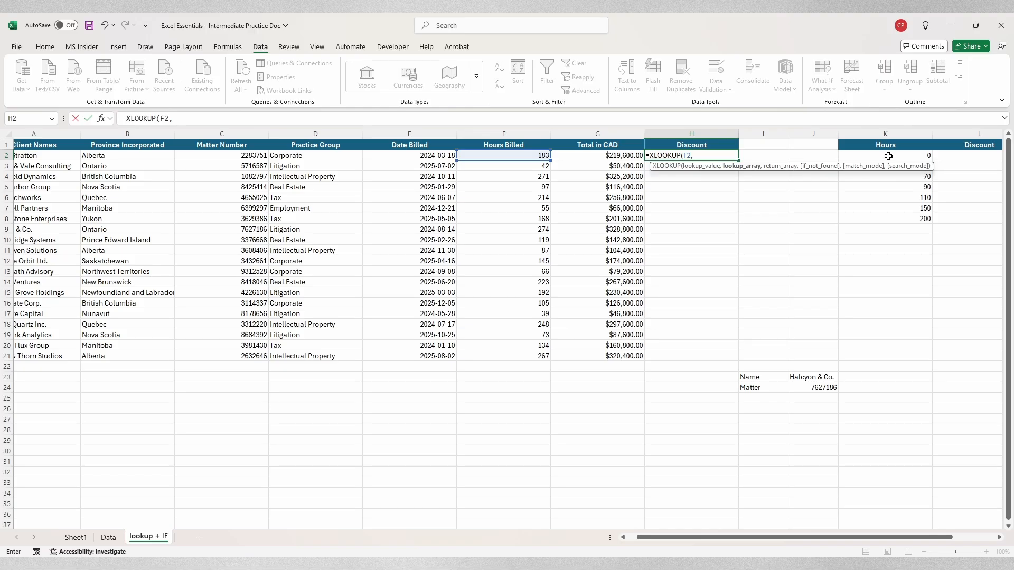
pyautogui.moveTo(888, 156); pyautogui.dragTo(887, 223)
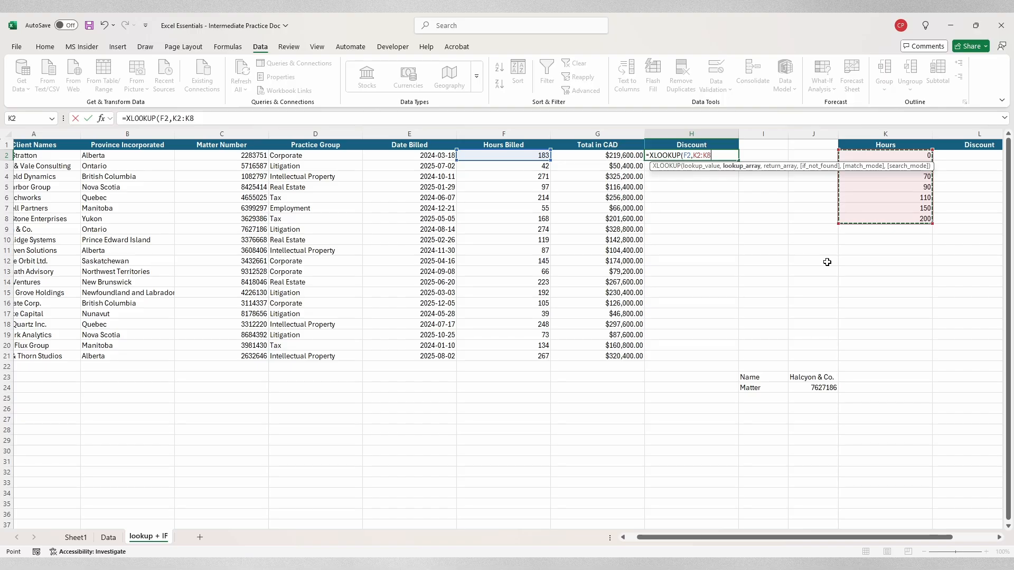
pyautogui.doubleClick(178, 117)
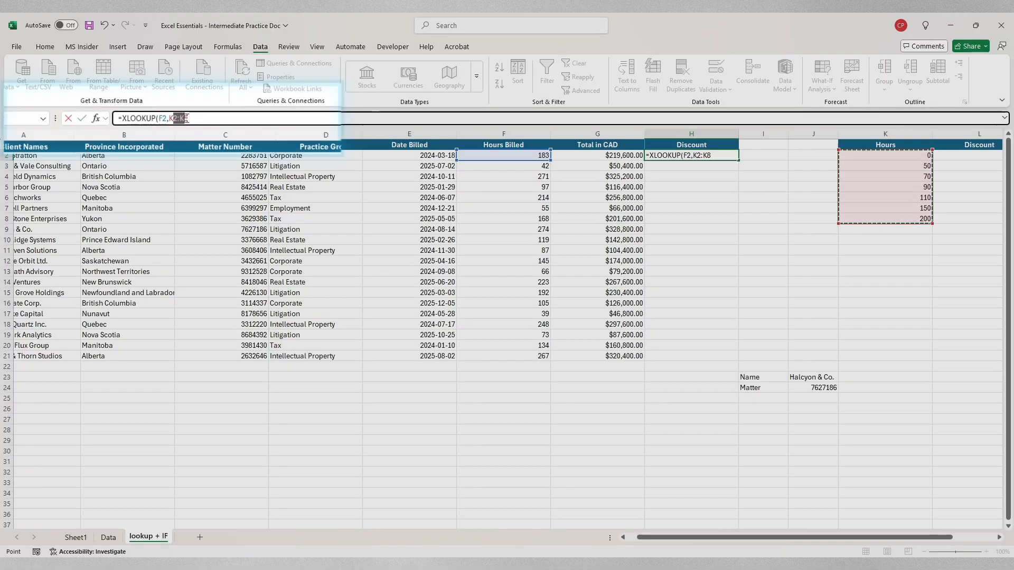
pyautogui.moveTo(169, 118); pyautogui.dragTo(194, 119)
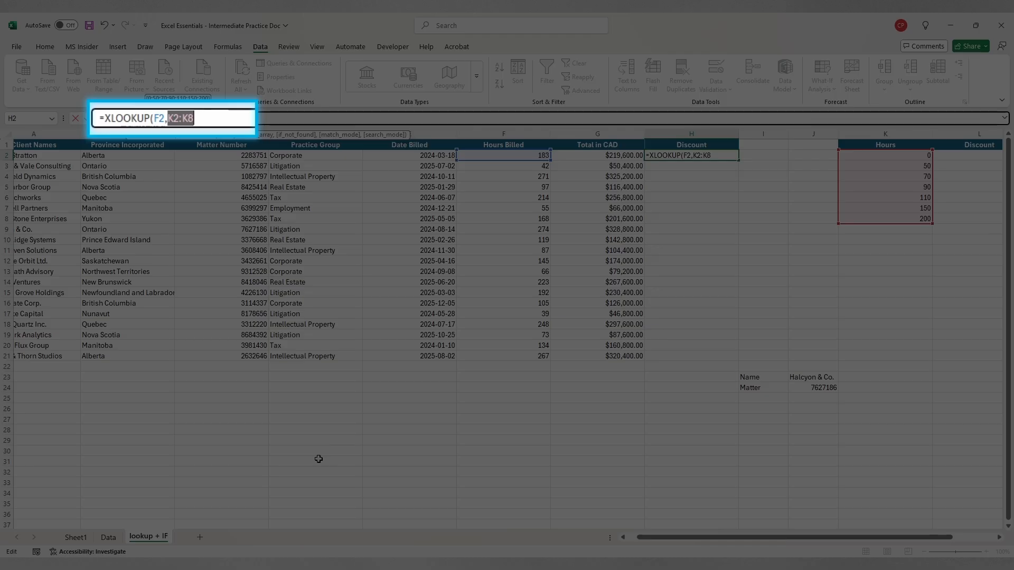
pyautogui.press('F4')
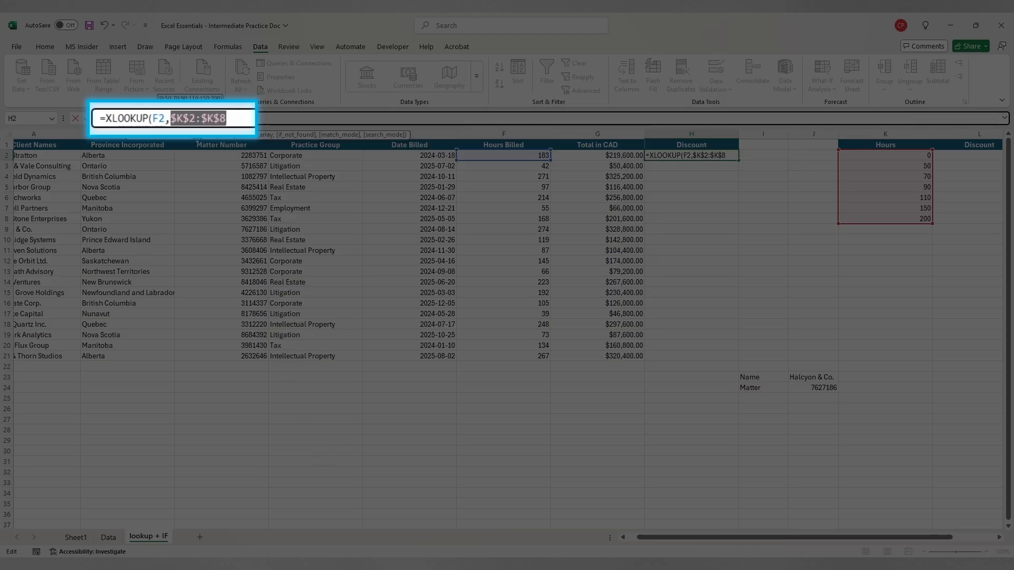
pyautogui.click(242, 122)
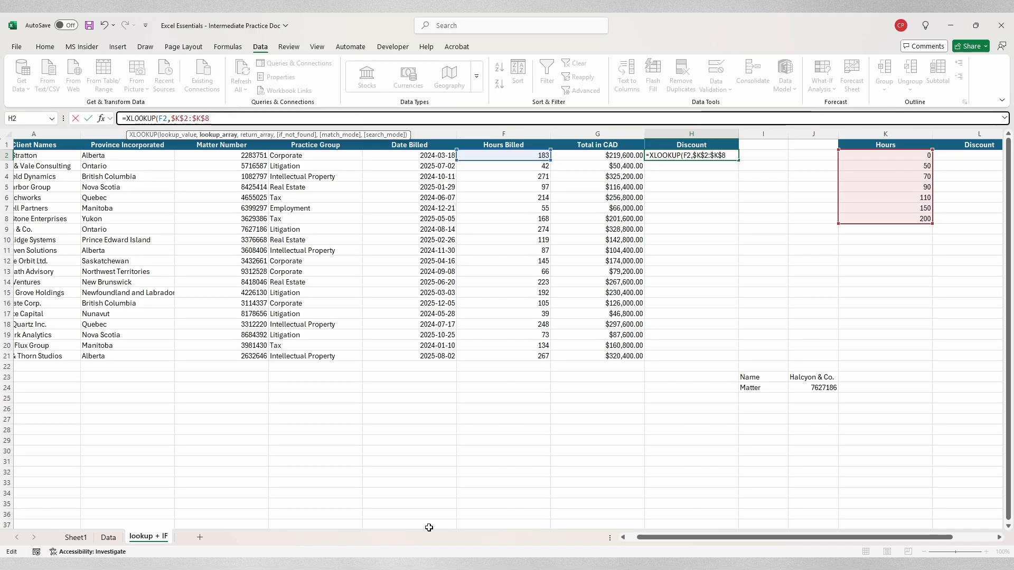
# - Add the discount percentages L2:L8 as the return array in the H2 formula and make the reference absolute
pyautogui.write(',')
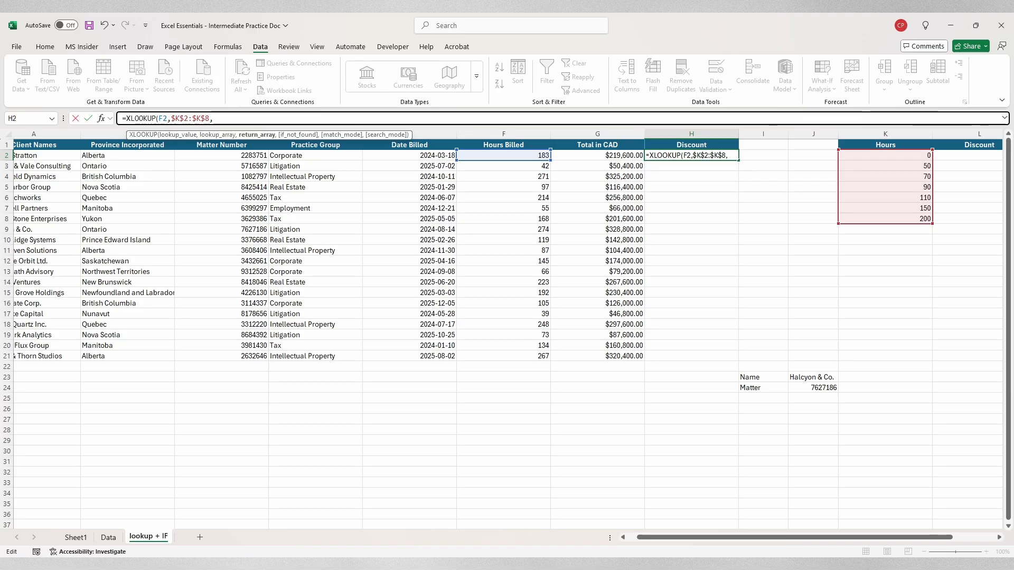
pyautogui.moveTo(777, 540); pyautogui.dragTo(807, 540)
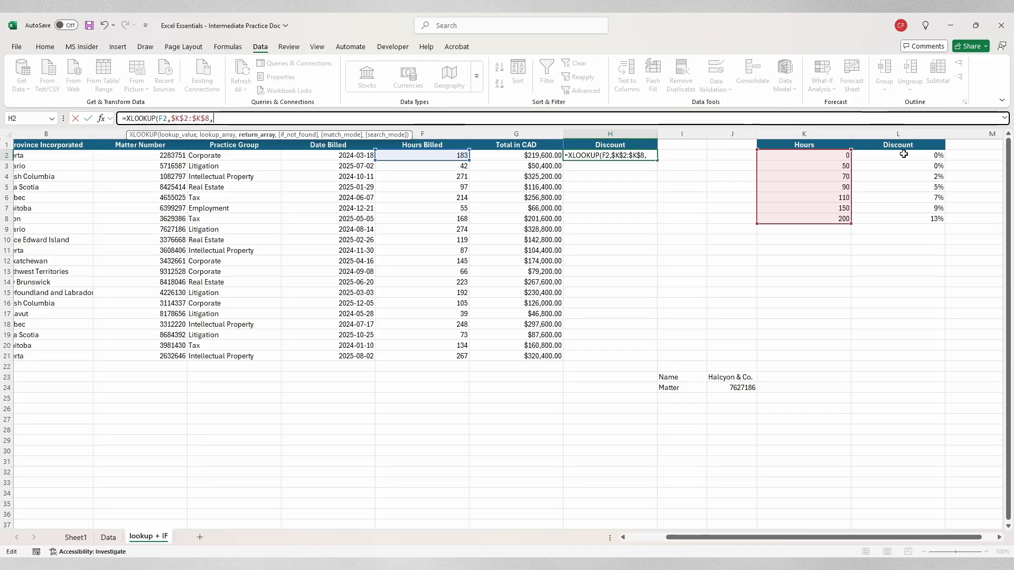
pyautogui.moveTo(903, 154); pyautogui.dragTo(908, 217)
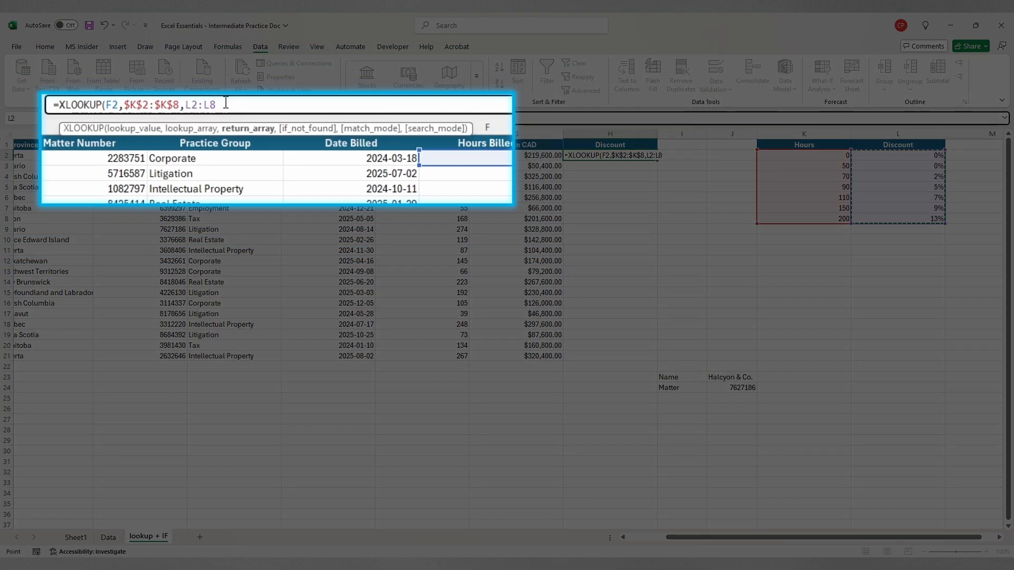
pyautogui.moveTo(235, 119); pyautogui.dragTo(213, 118)
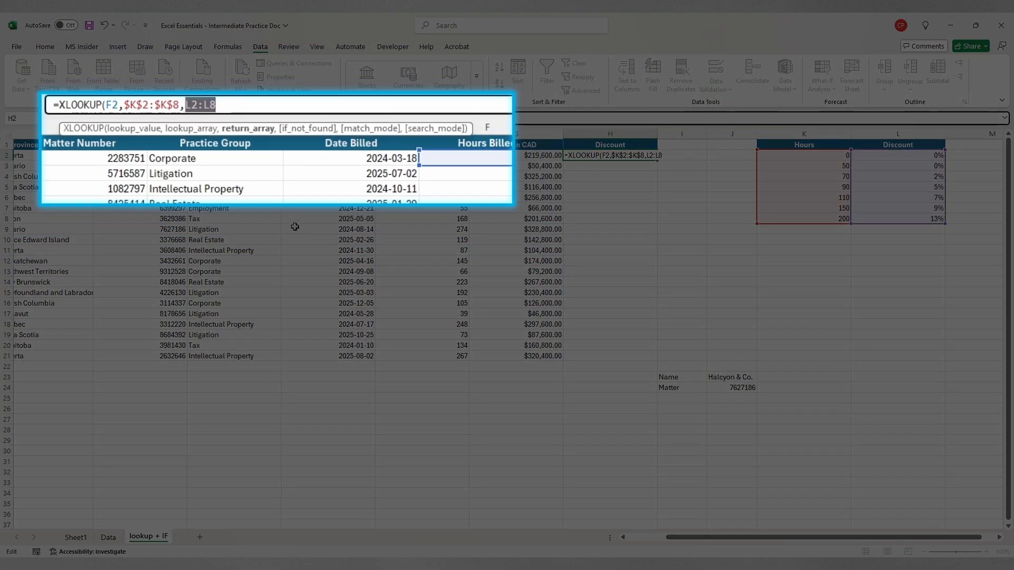
pyautogui.press('F4')
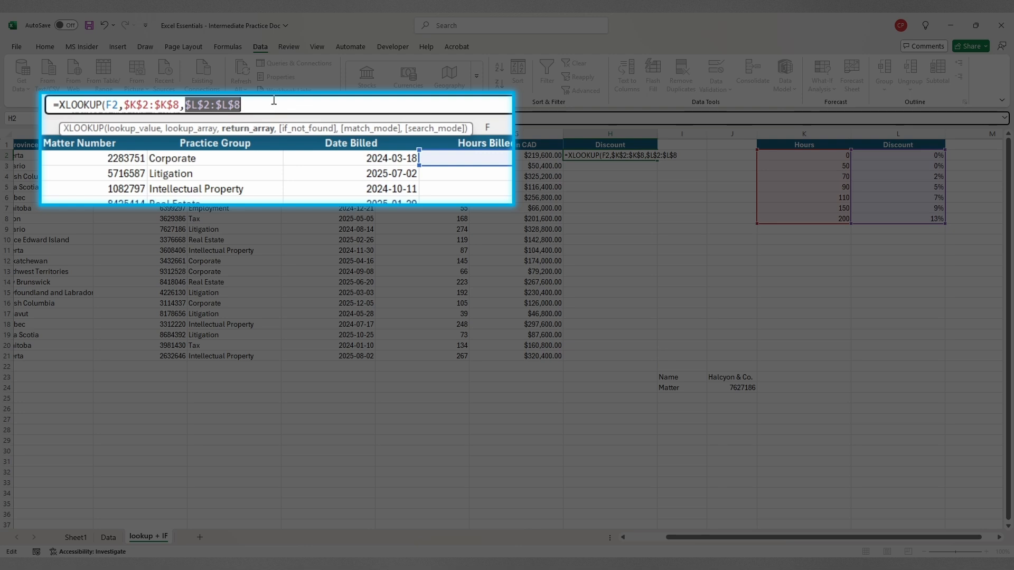
# - Leave the if-not-found argument empty, set match mode to -1 for exact match or next smaller item, and complete the H2 formula
pyautogui.write(',')
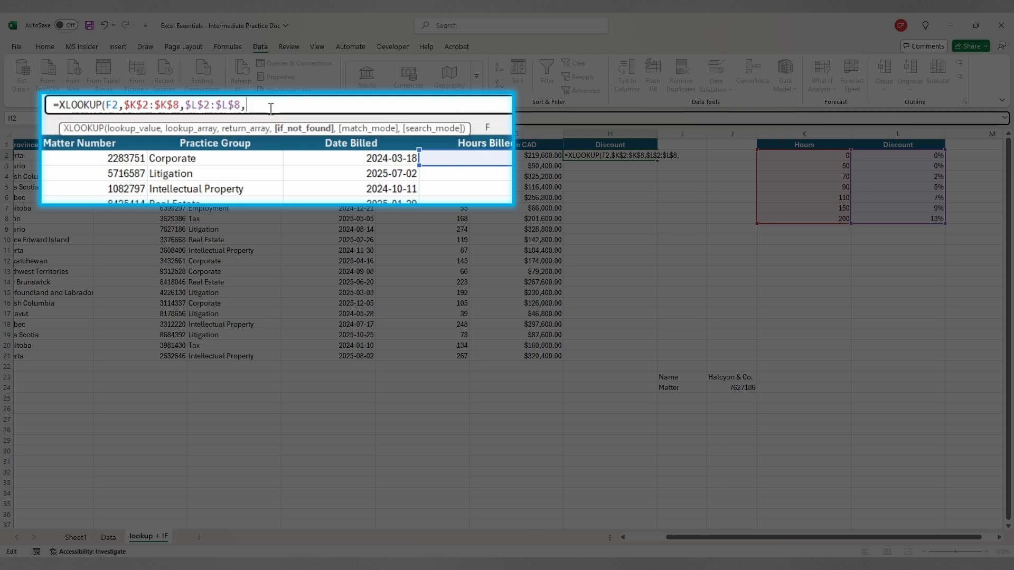
pyautogui.write(',')
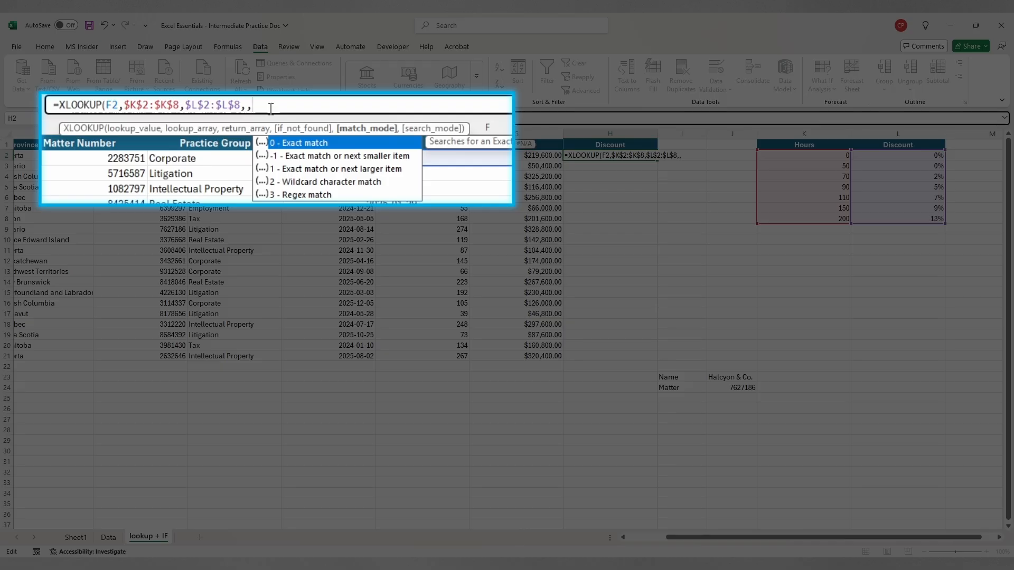
pyautogui.press('Down')
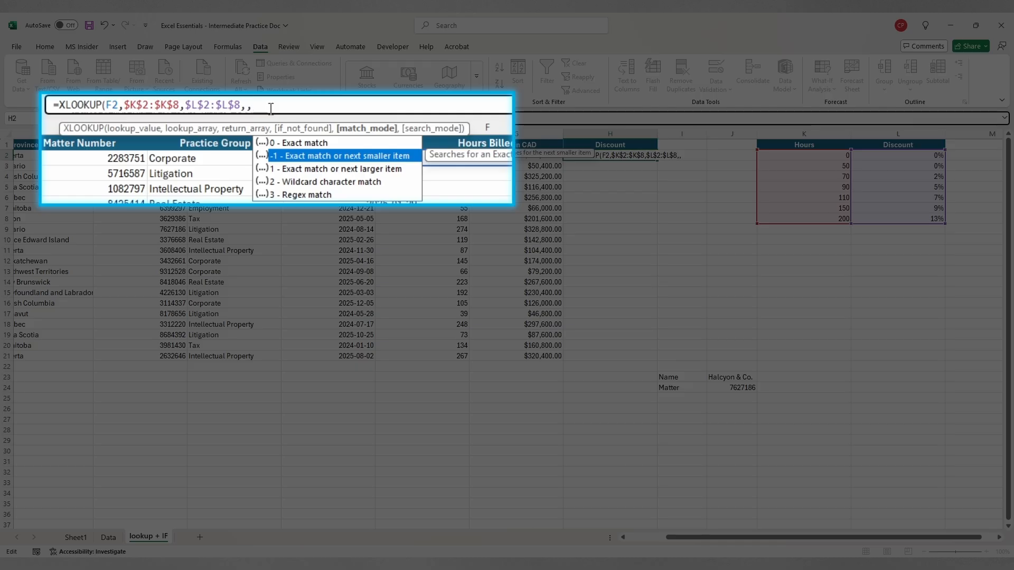
pyautogui.press('Tab')
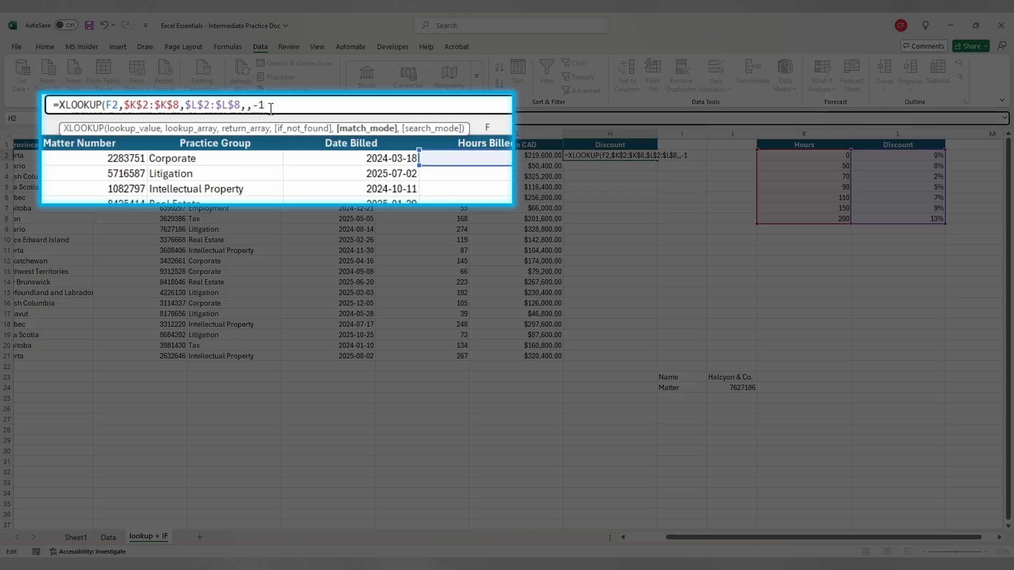
pyautogui.write(')')
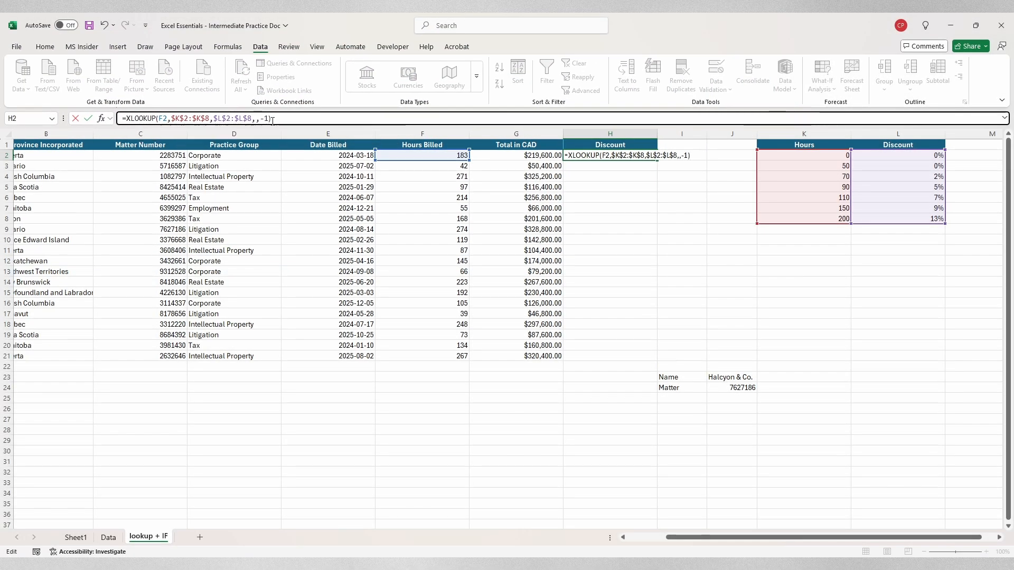
pyautogui.press('Return')
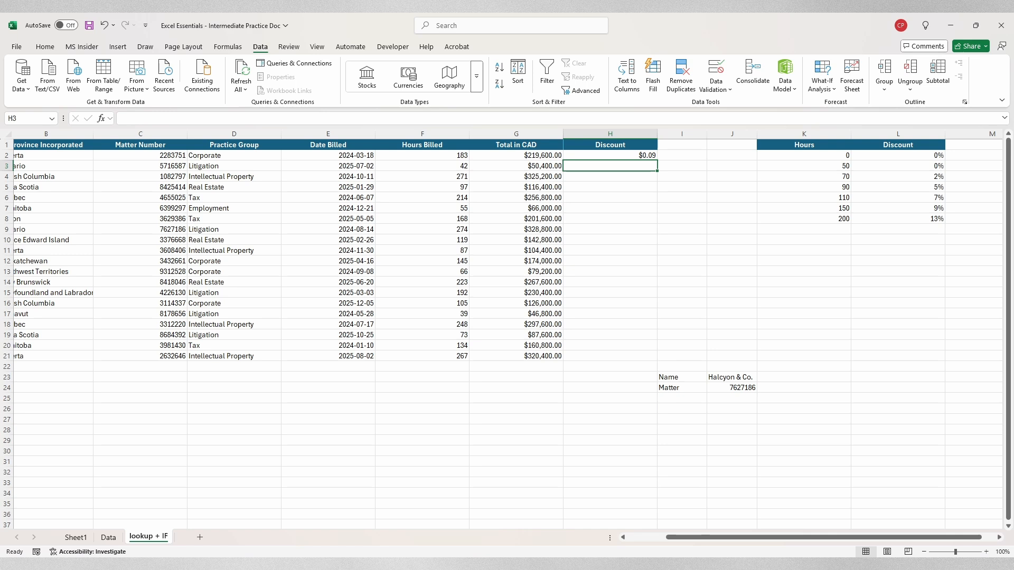
# - Multiply the XLOOKUP result in H2 by the Total in CAD value in G2
pyautogui.click(601, 154)
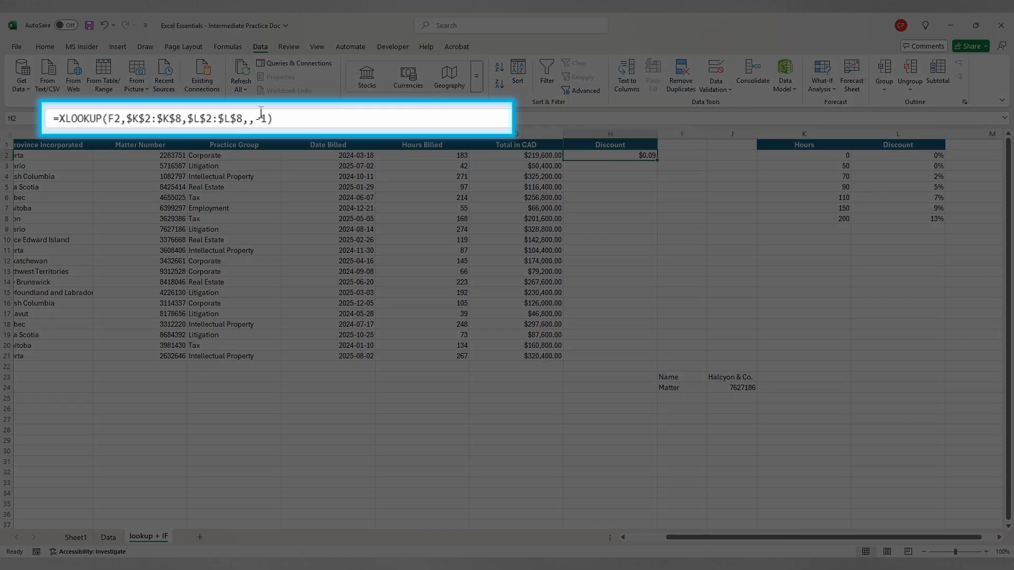
pyautogui.click(295, 119)
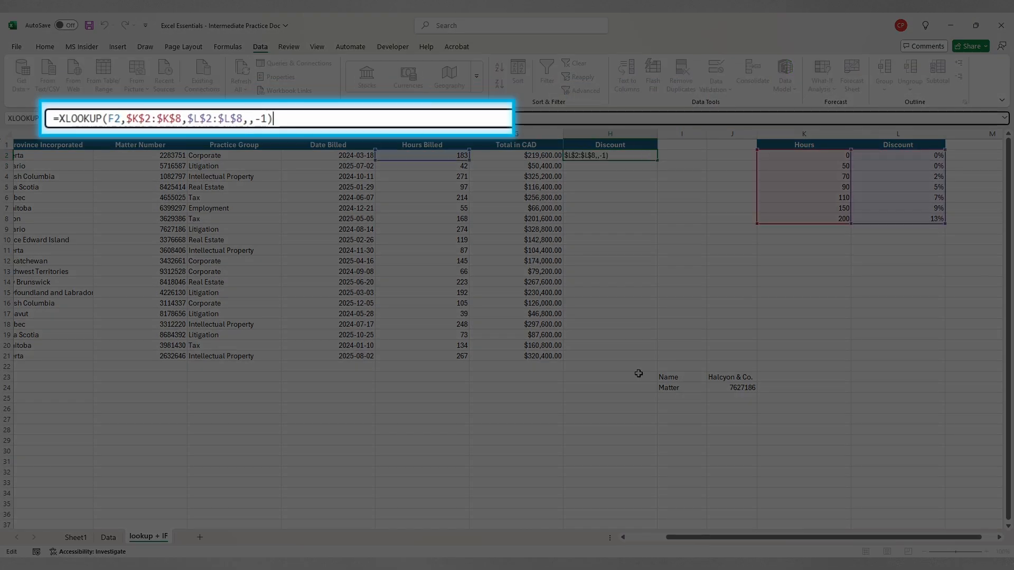
pyautogui.write('*')
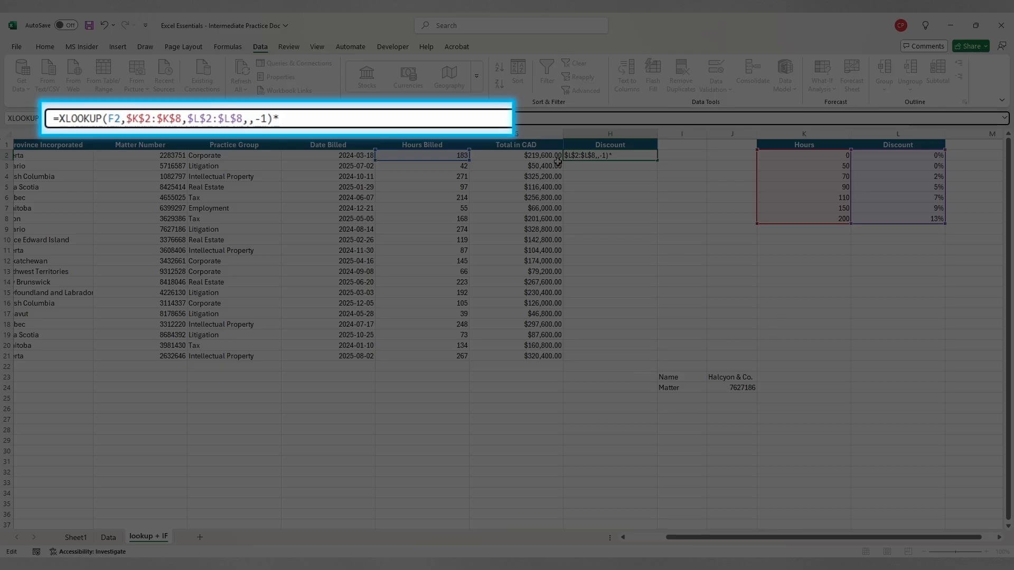
pyautogui.click(507, 157)
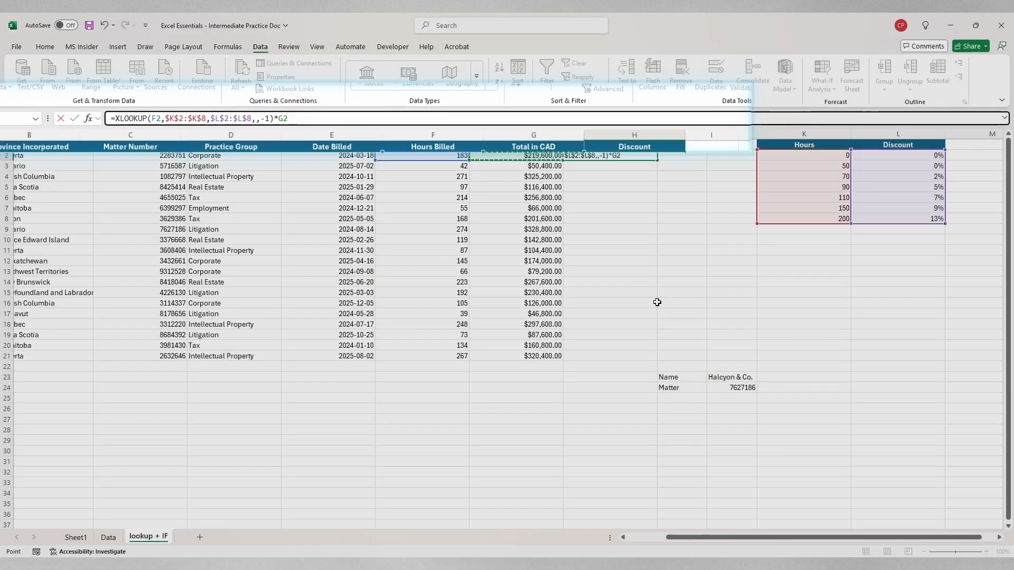
pyautogui.press('Return')
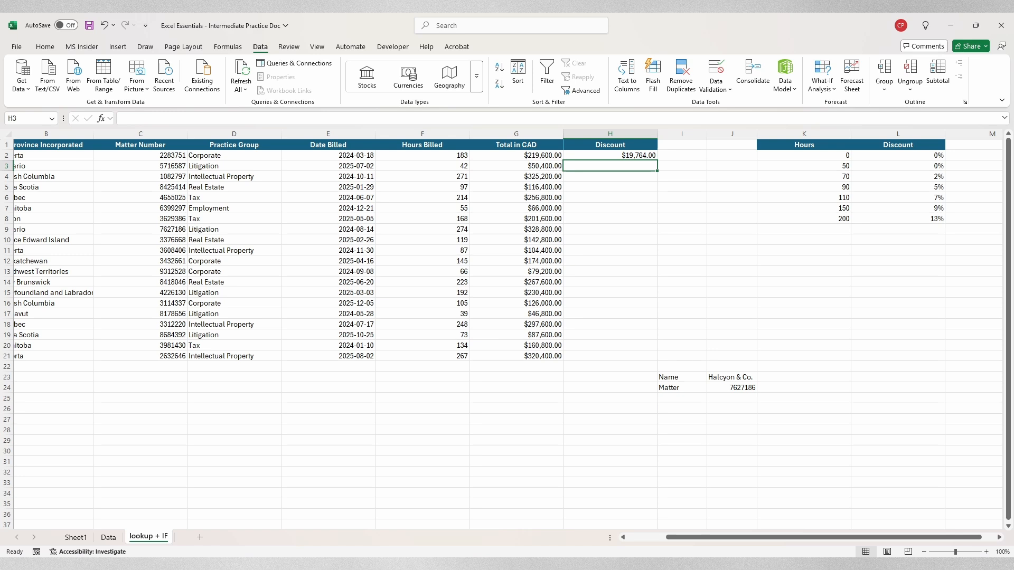
# - Wrap the H2 formula in an IF function with the logical test F2>1 and the XLOOKUP calculation as the value if true
pyautogui.click(593, 154)
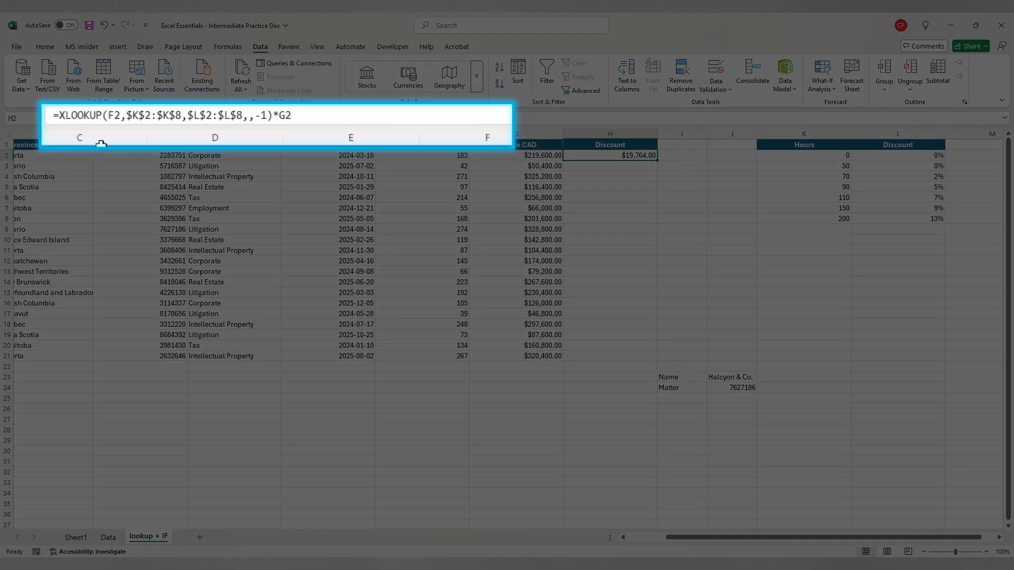
pyautogui.click(57, 114)
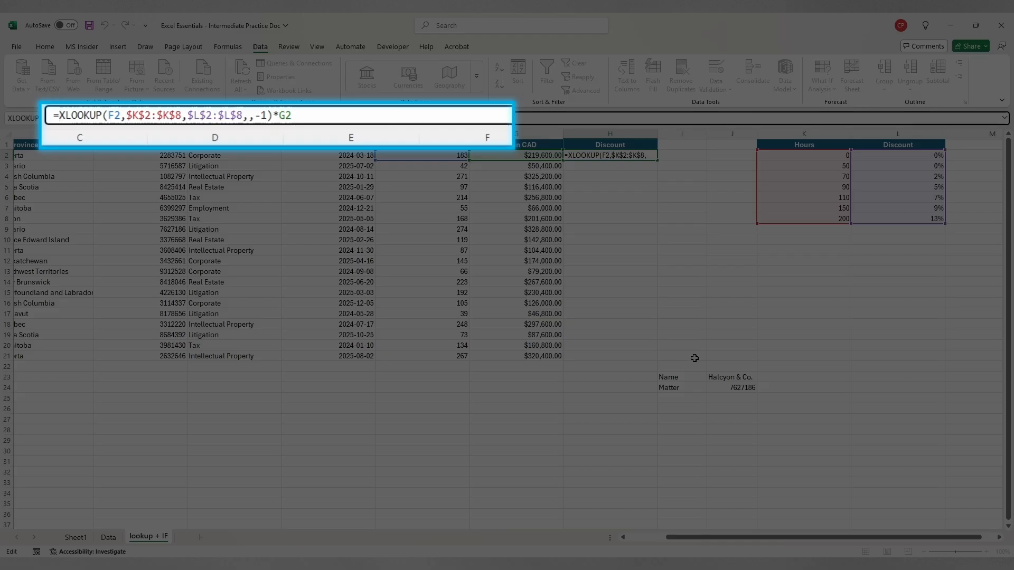
pyautogui.write('if')
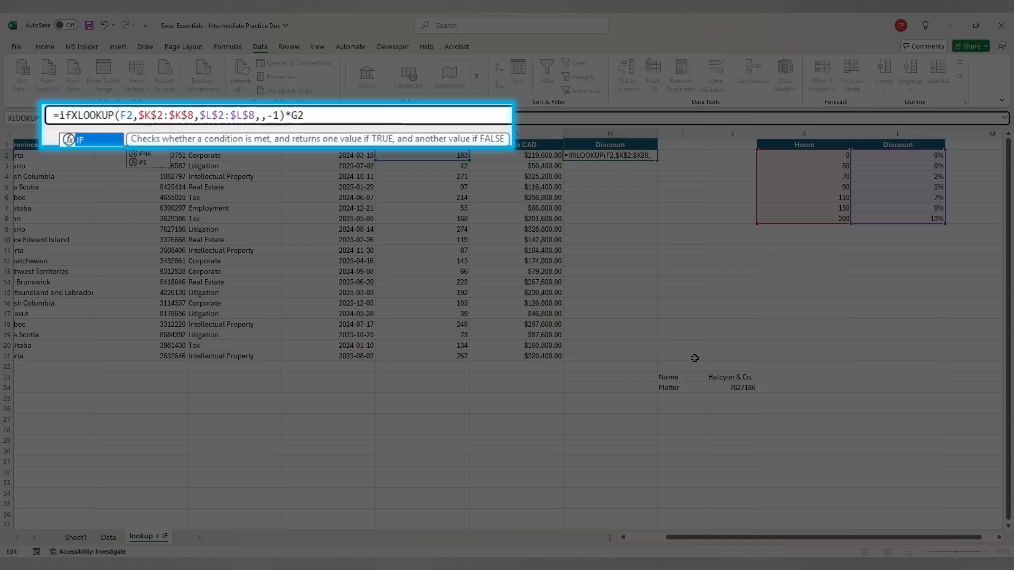
pyautogui.press('Tab')
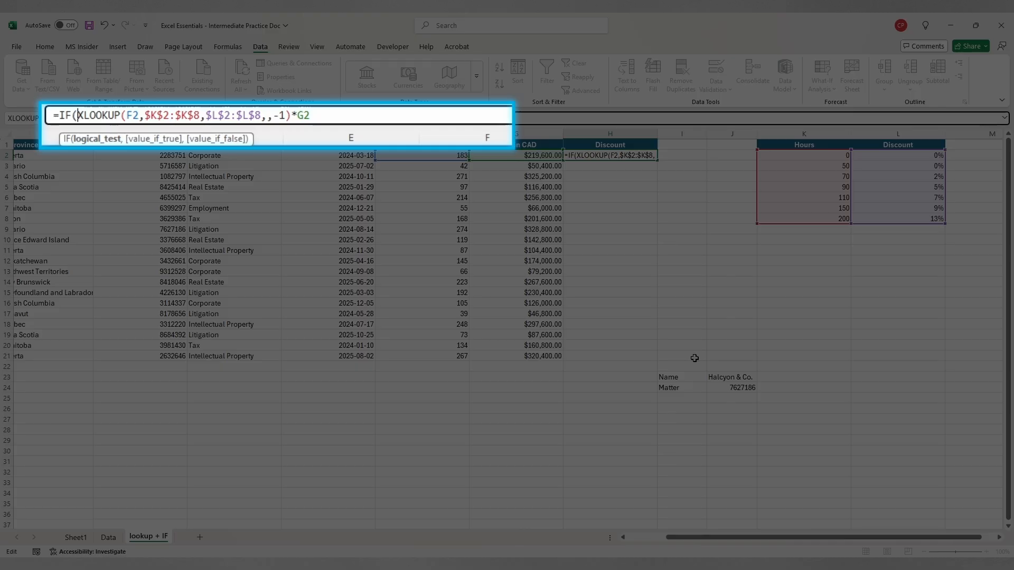
pyautogui.write('F2')
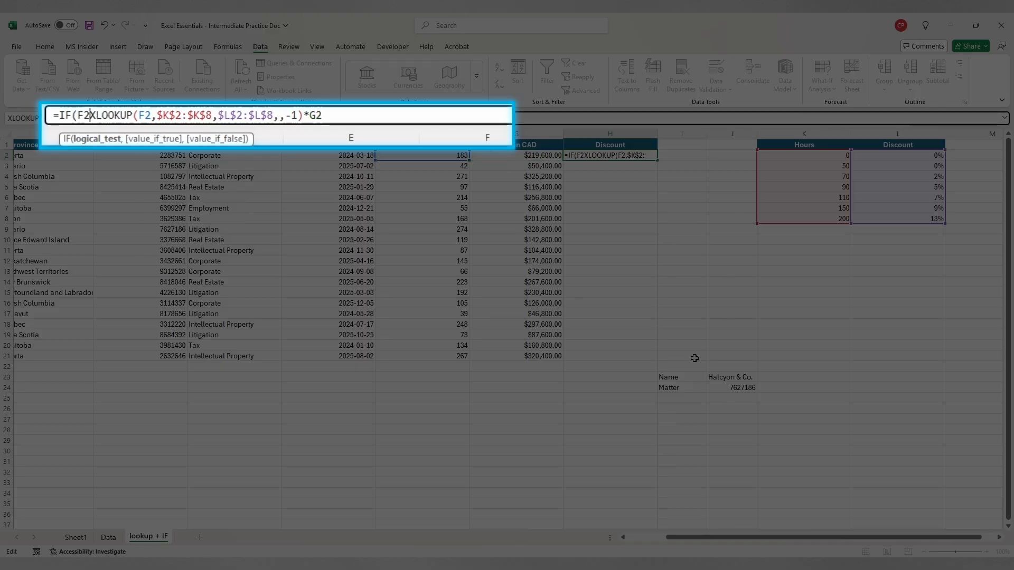
pyautogui.write('>')
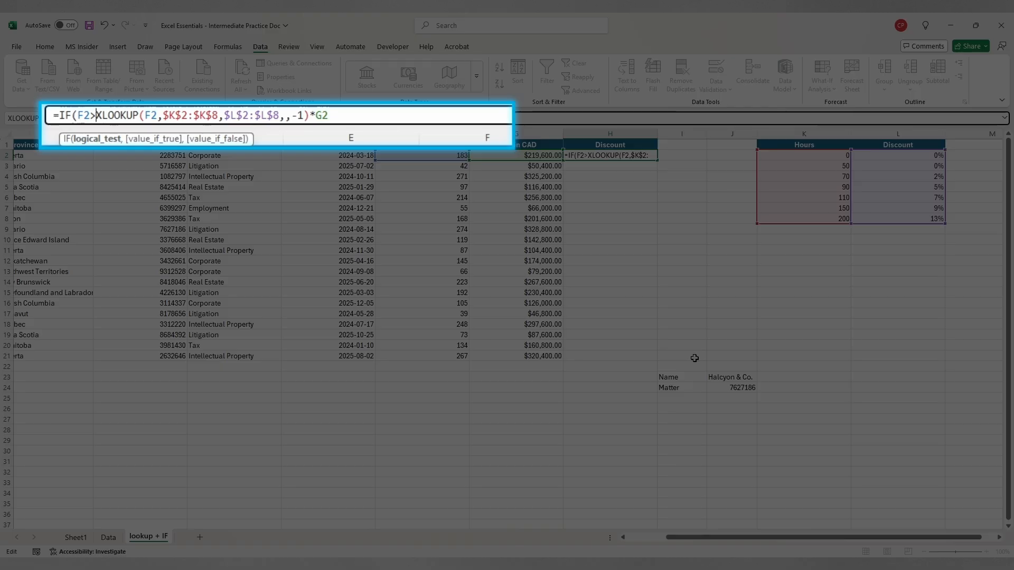
pyautogui.write('1,')
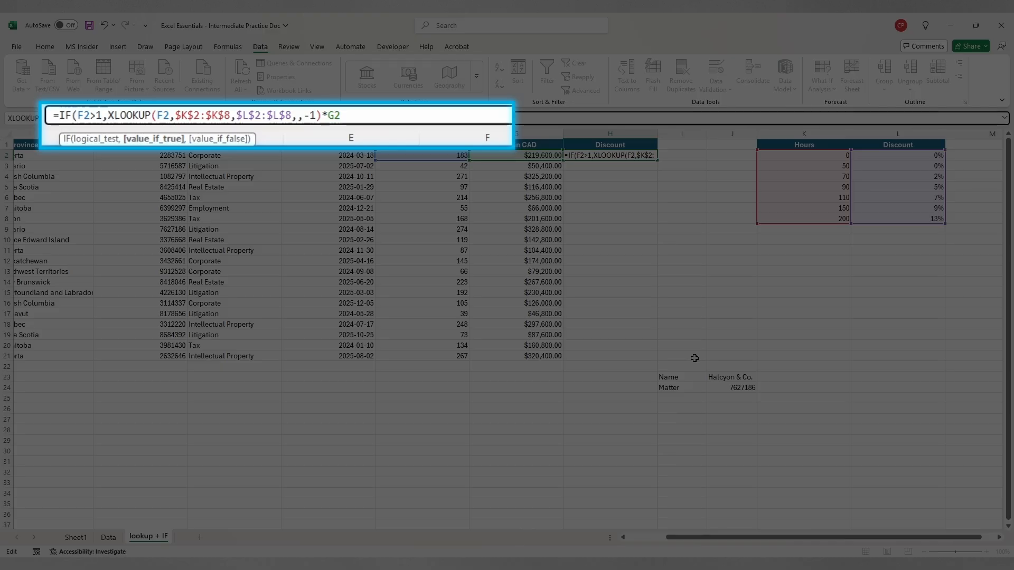
# - Set the value if false to 0, close the IF function and complete the H2 formula
pyautogui.click(370, 114)
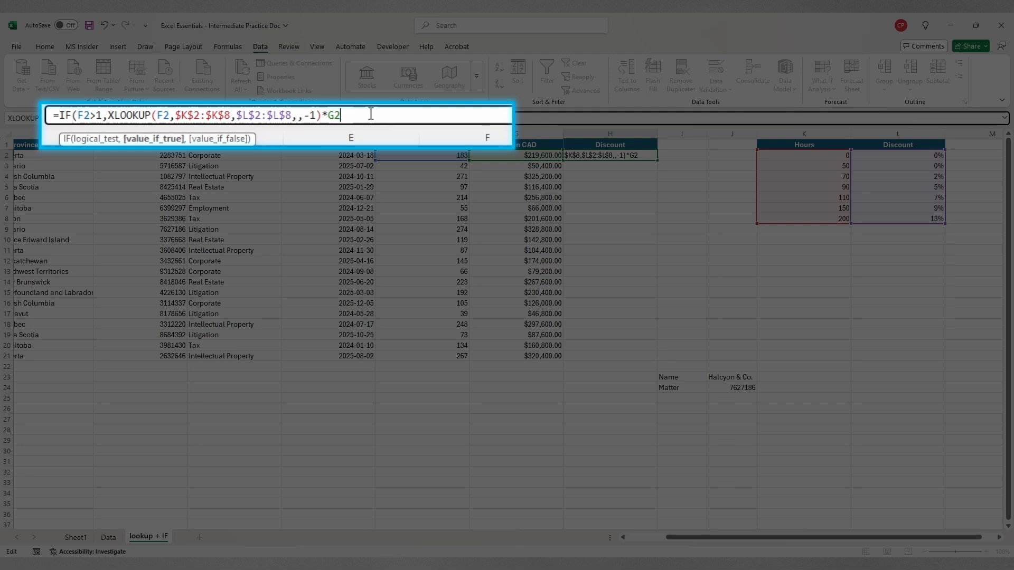
pyautogui.write(',')
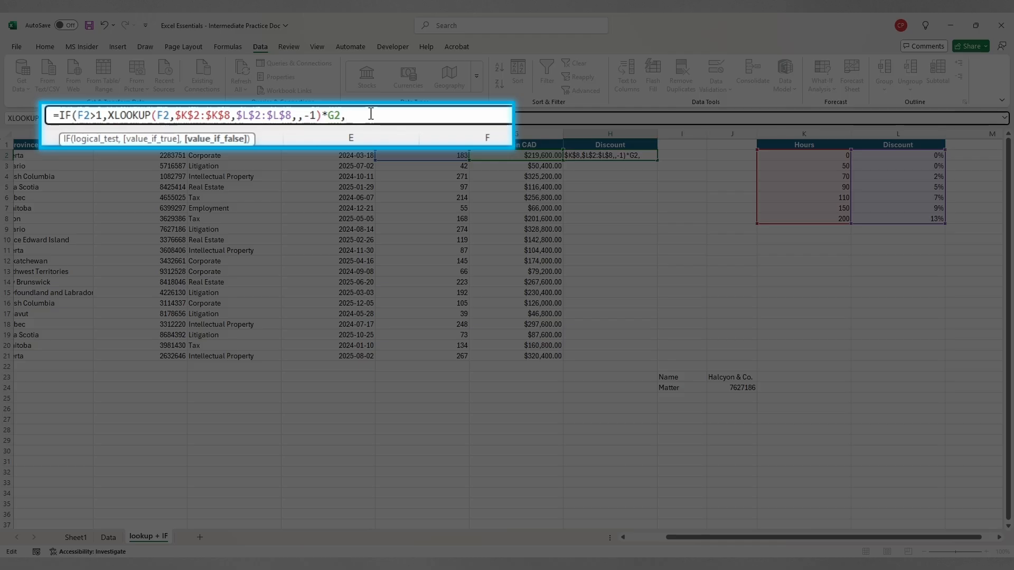
pyautogui.write('0)')
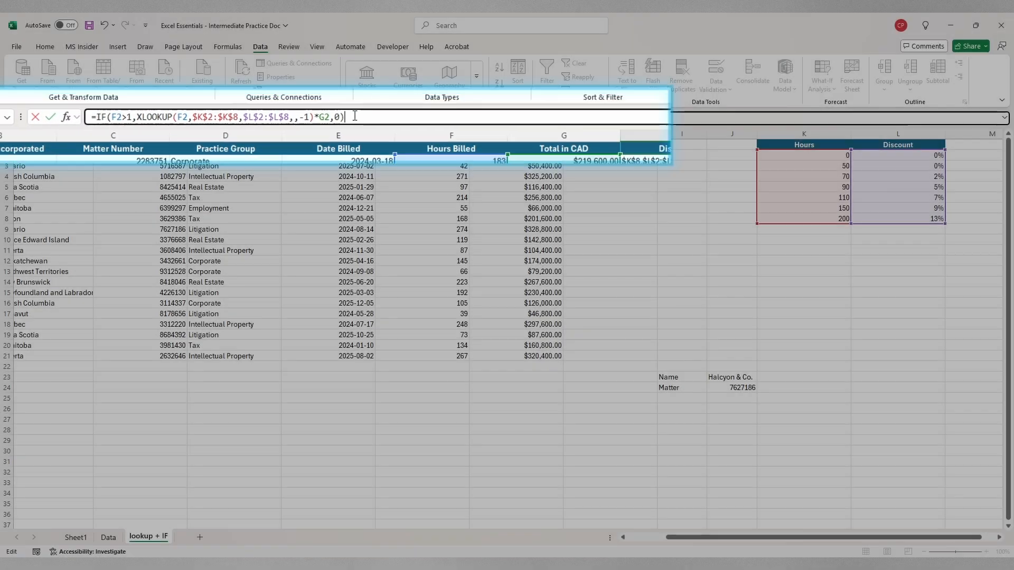
pyautogui.press('Return')
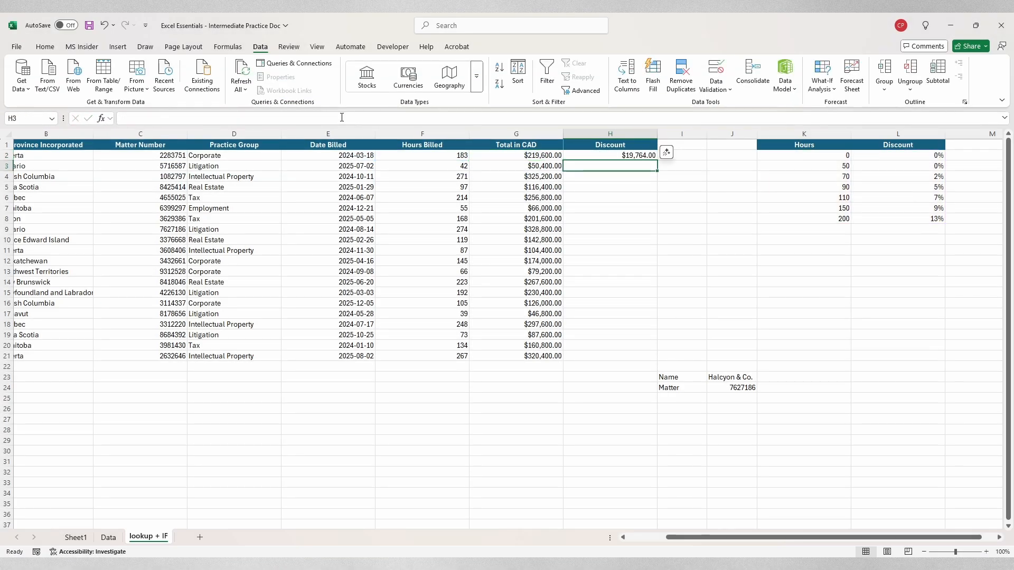
# - Fill the IF and XLOOKUP formula from H2 down the Discount column to H21
pyautogui.click(587, 157)
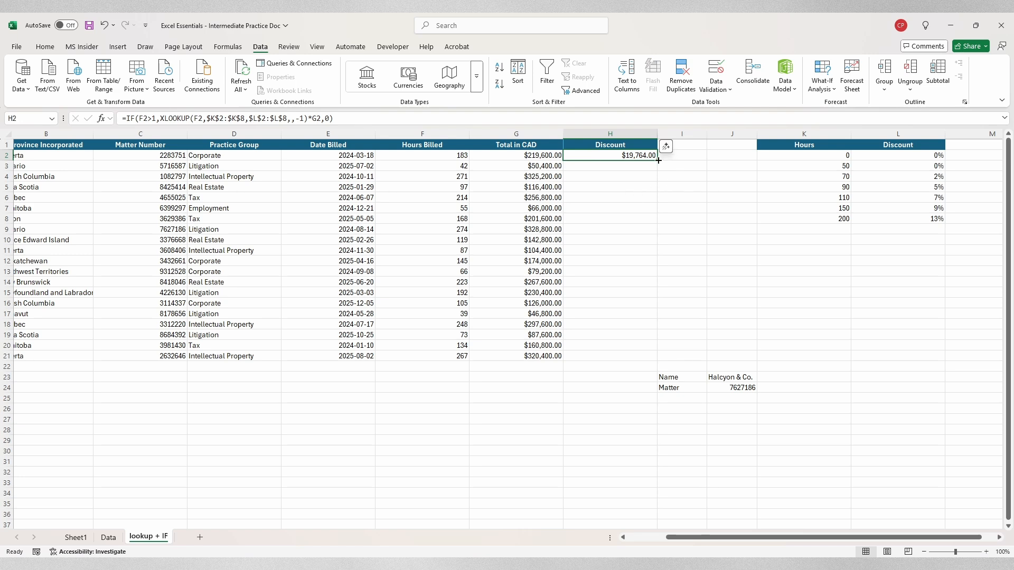
pyautogui.moveTo(658, 160); pyautogui.dragTo(653, 357)
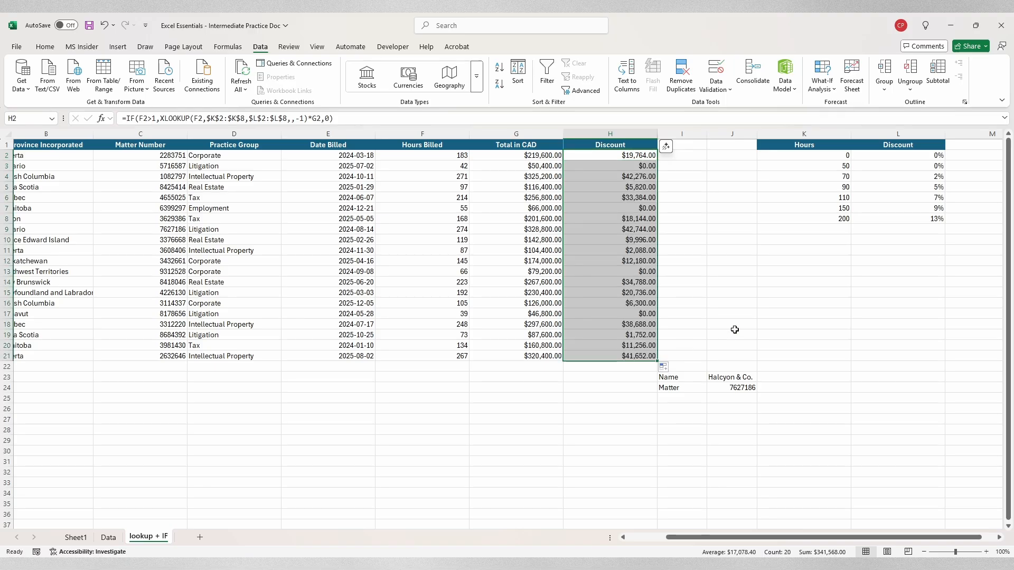
pyautogui.click(681, 293)
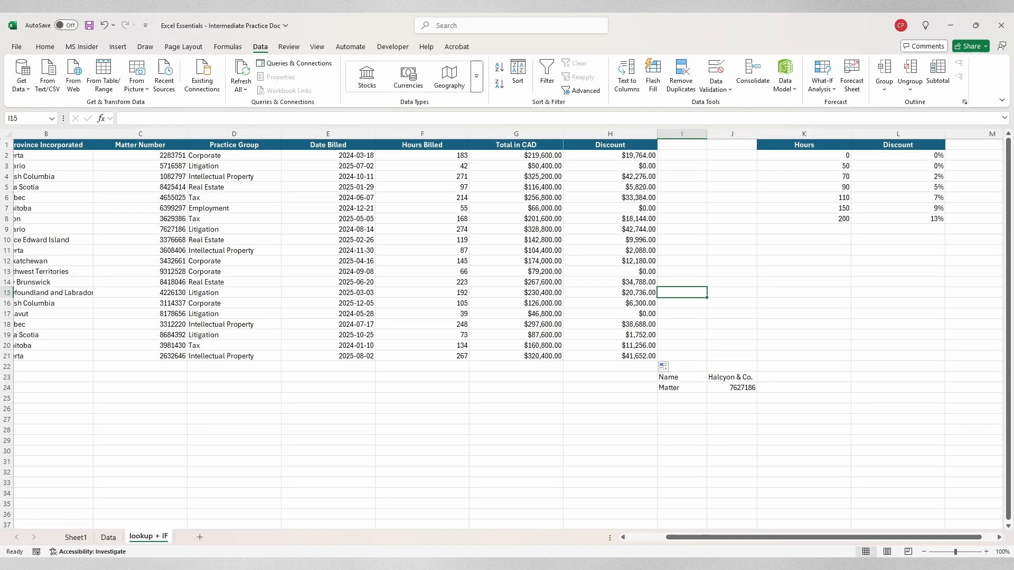
# - Define the workbook-scoped name Hours for the threshold range K2:K8 with the Name Manager
pyautogui.moveTo(808, 154); pyautogui.dragTo(808, 216)
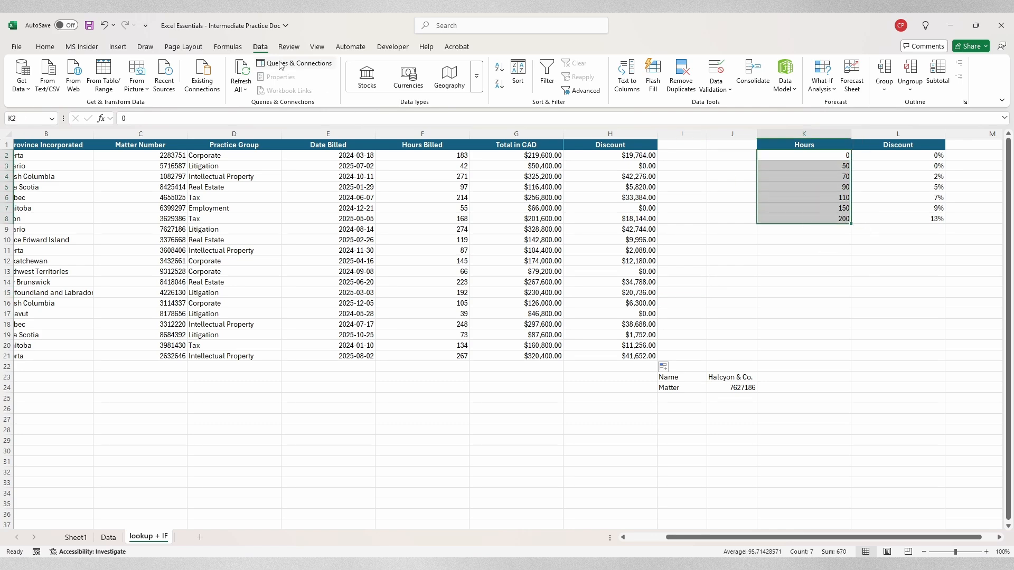
pyautogui.click(227, 46)
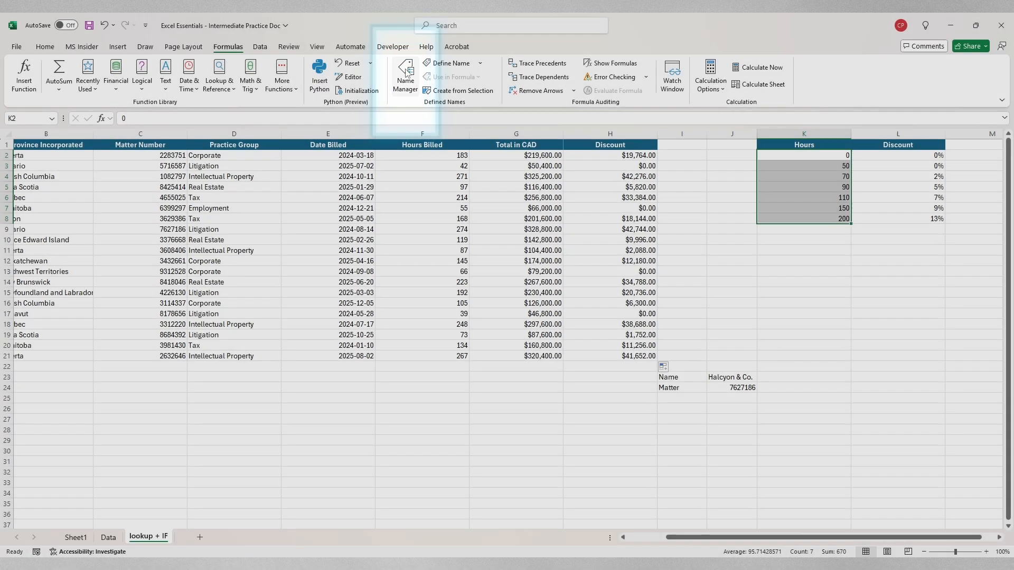
pyautogui.click(406, 76)
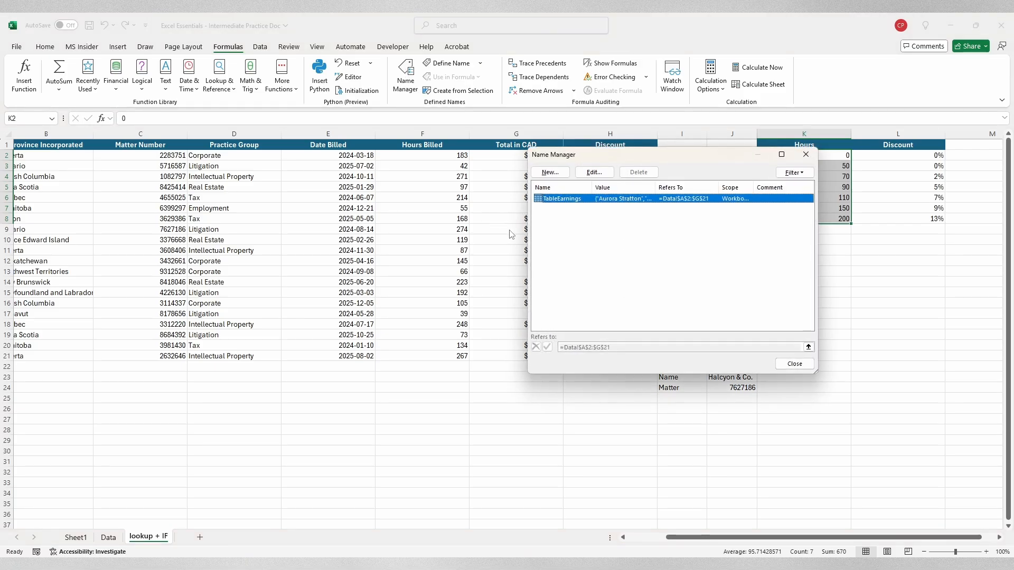
pyautogui.moveTo(594, 154); pyautogui.dragTo(538, 224)
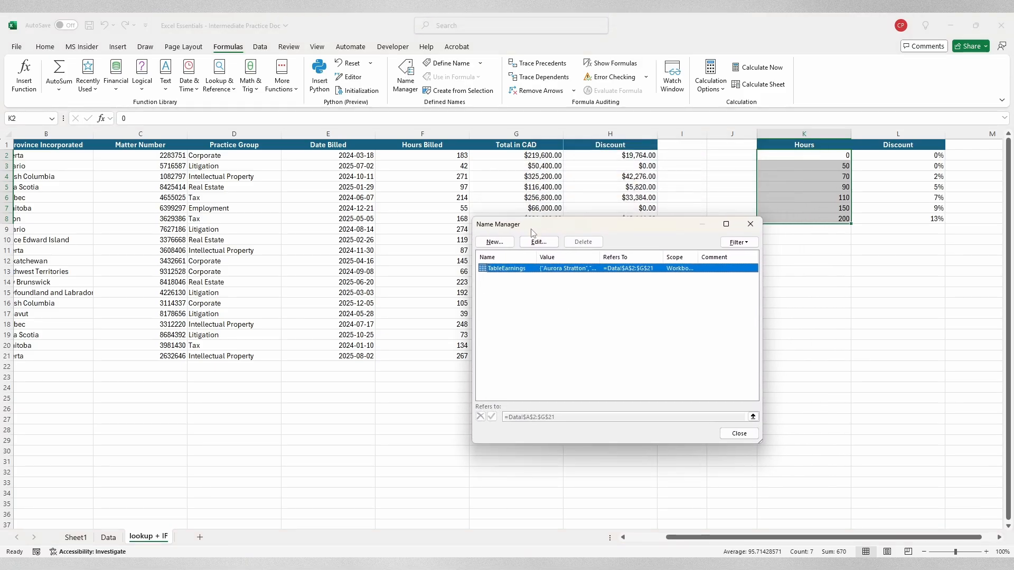
pyautogui.click(495, 243)
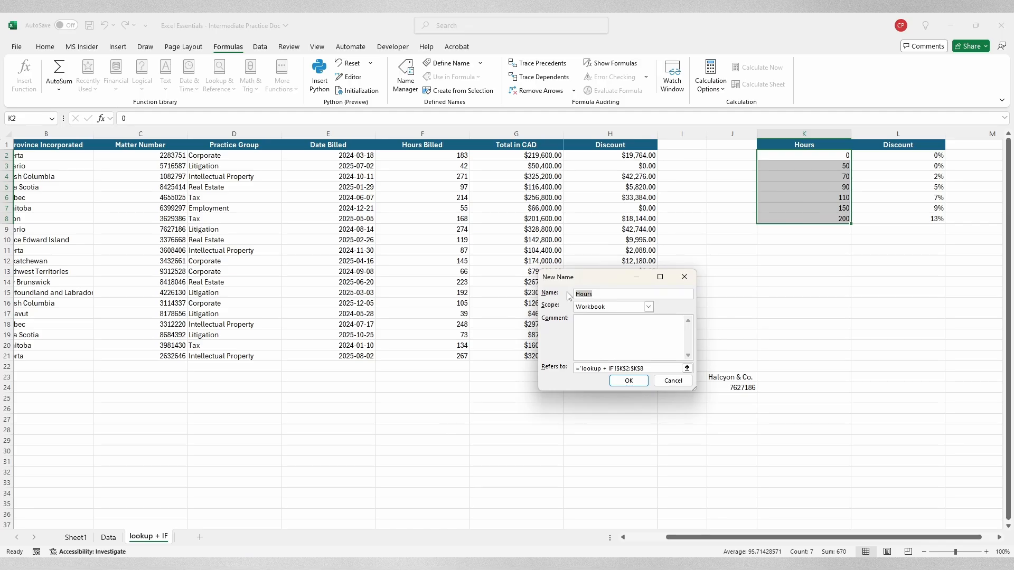
pyautogui.click(585, 368)
pyautogui.click(629, 381)
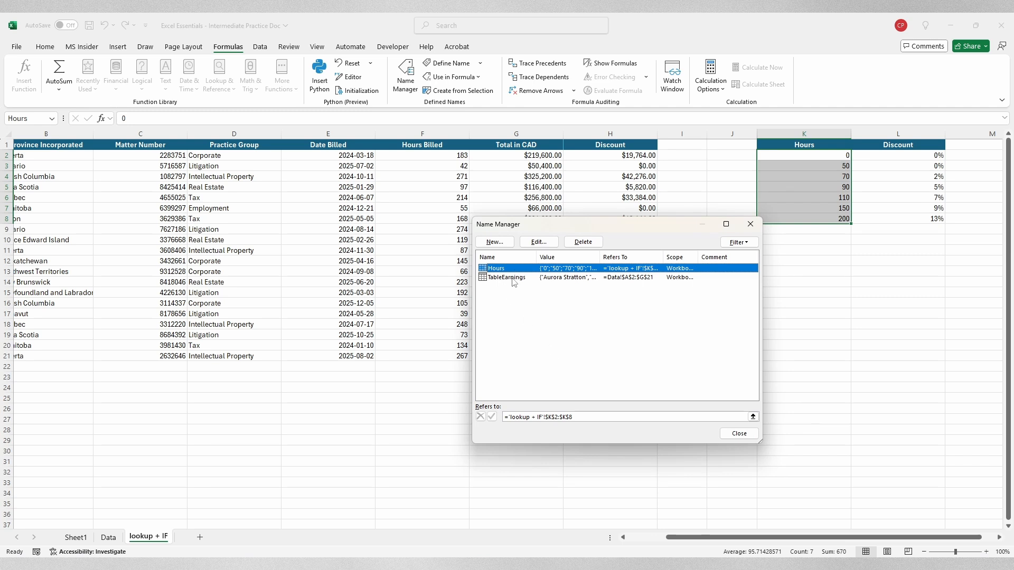
pyautogui.click(751, 224)
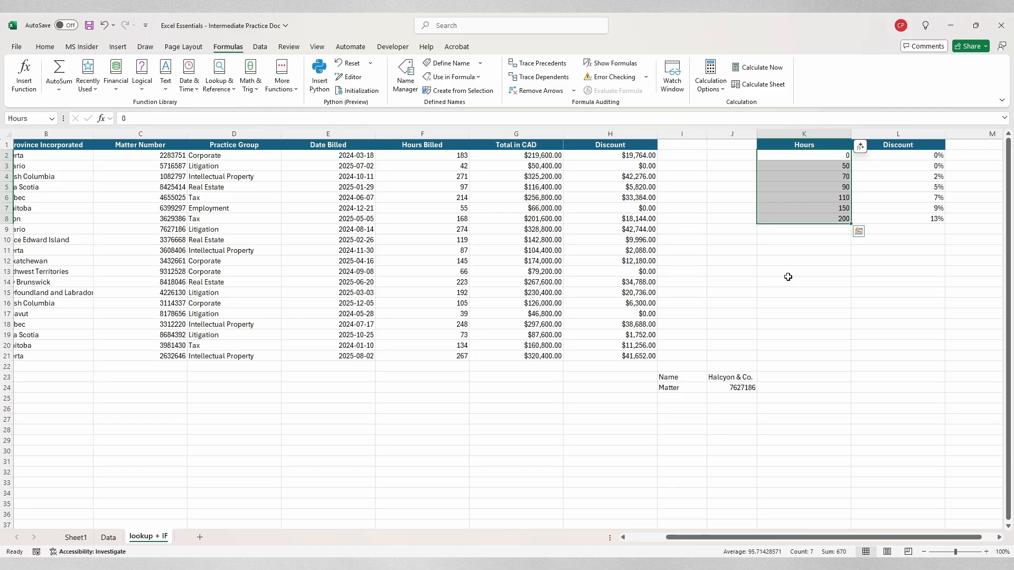
# - Replace the $K$2:$K$8 lookup array in H2 with the named range Hours and fill the formula down to H21
pyautogui.click(642, 155)
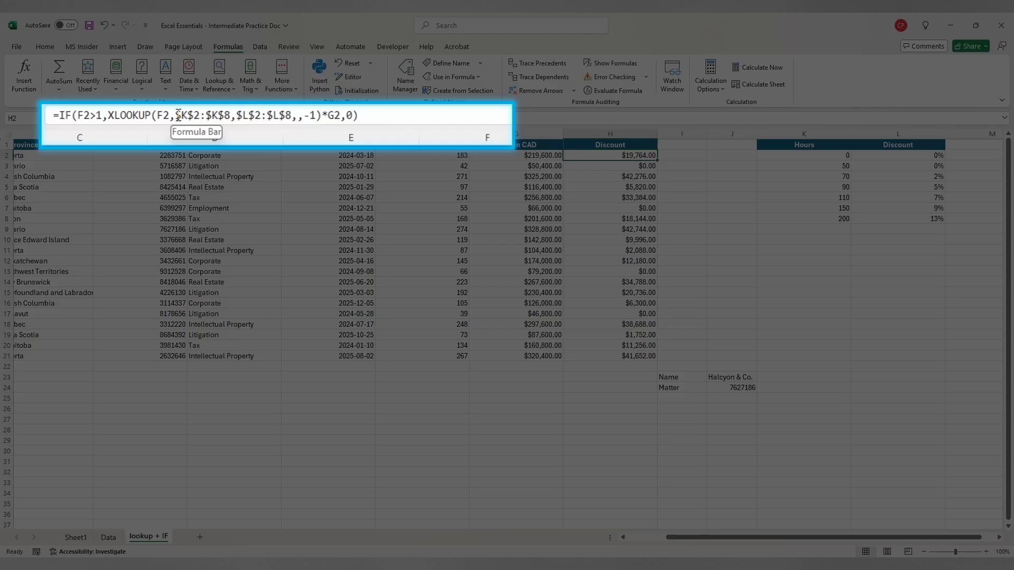
pyautogui.moveTo(176, 115); pyautogui.dragTo(231, 116)
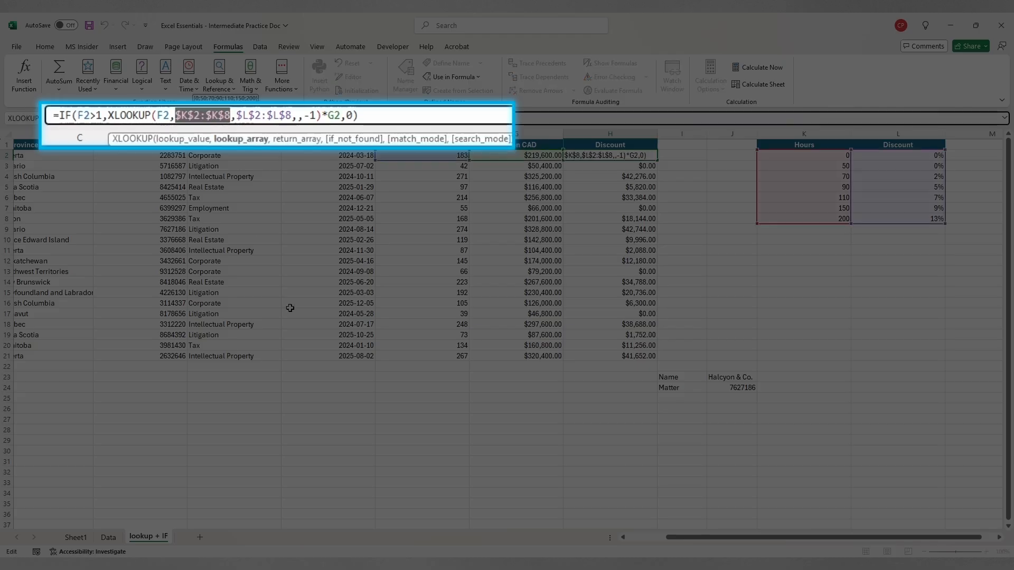
pyautogui.write('Hours')
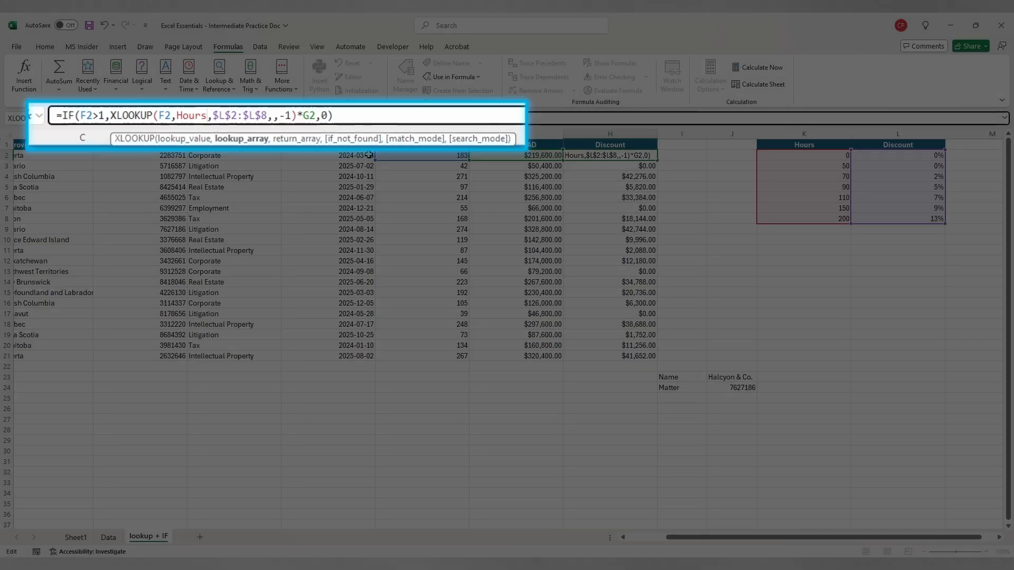
pyautogui.press('Return')
pyautogui.click(600, 156)
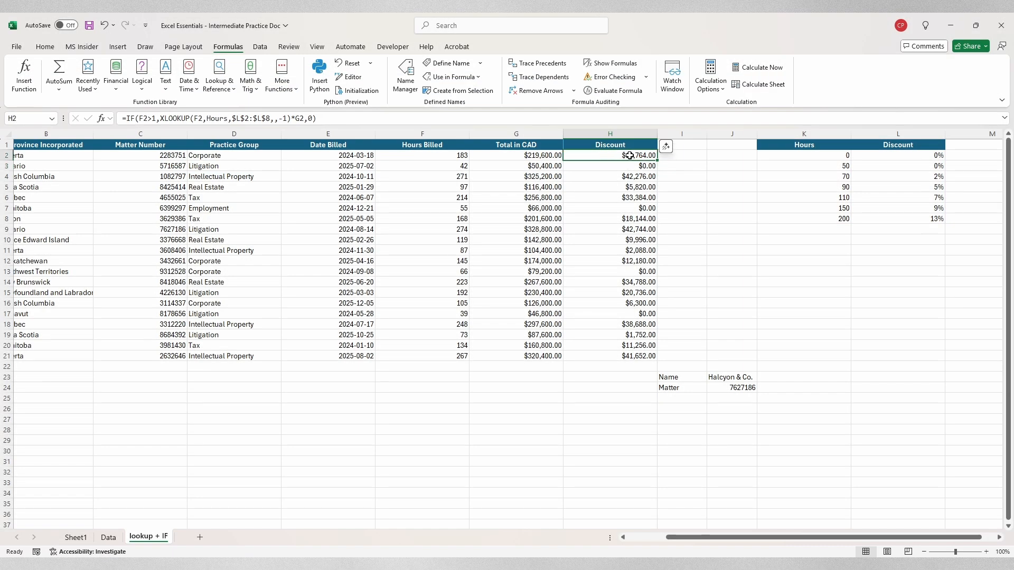
pyautogui.moveTo(657, 161); pyautogui.dragTo(666, 359)
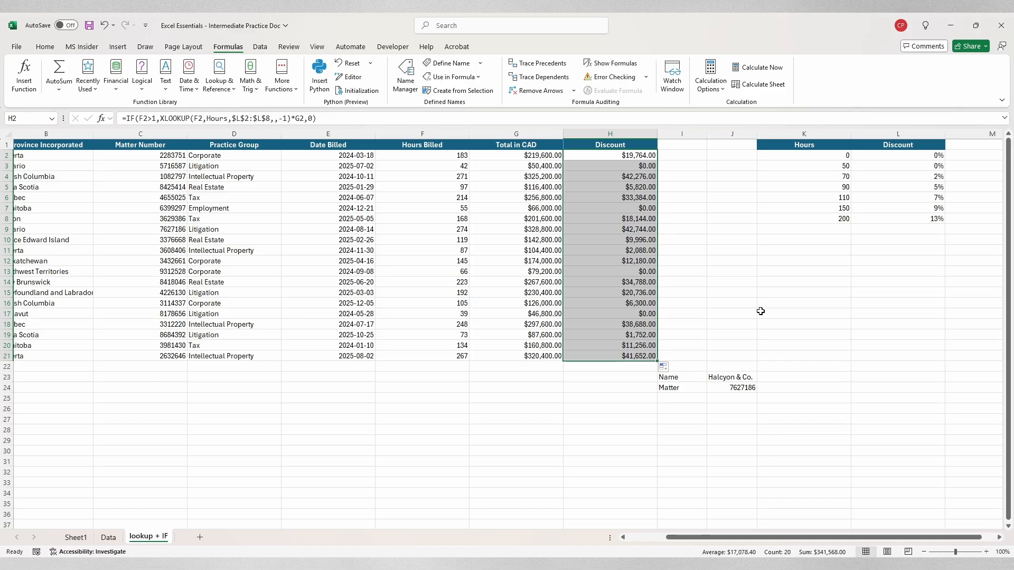
# - Open the Name Manager to view the workbook's defined names
pyautogui.click(818, 157)
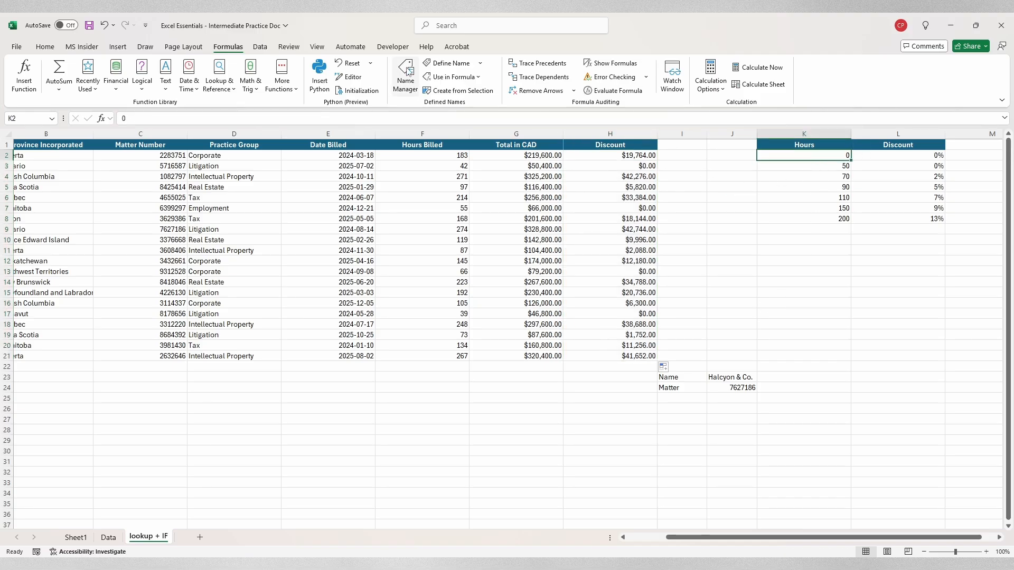
pyautogui.click(407, 74)
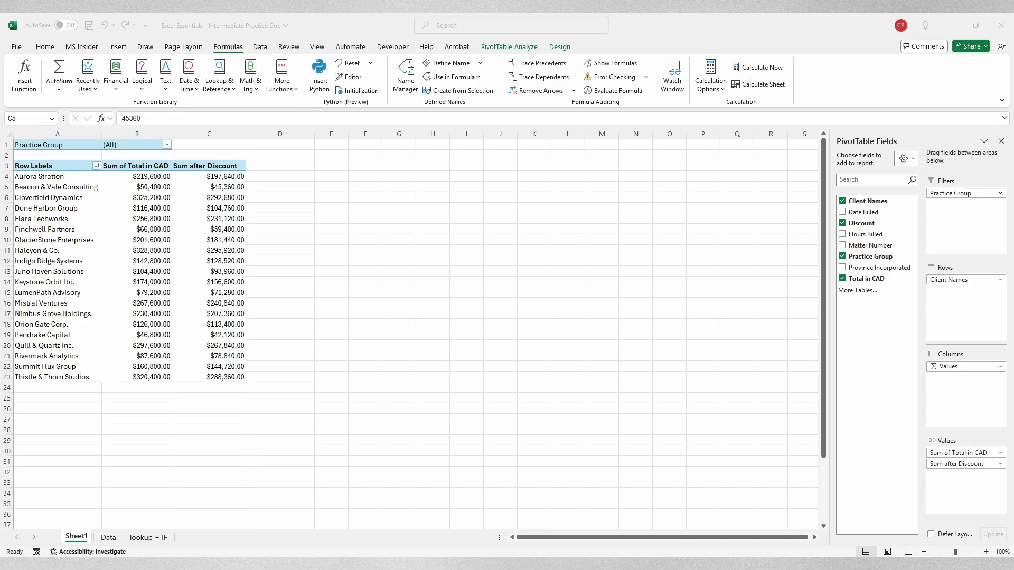
# - Remove the Sum after Discount field from the PivotTable values on Sheet1
pyautogui.click(976, 467)
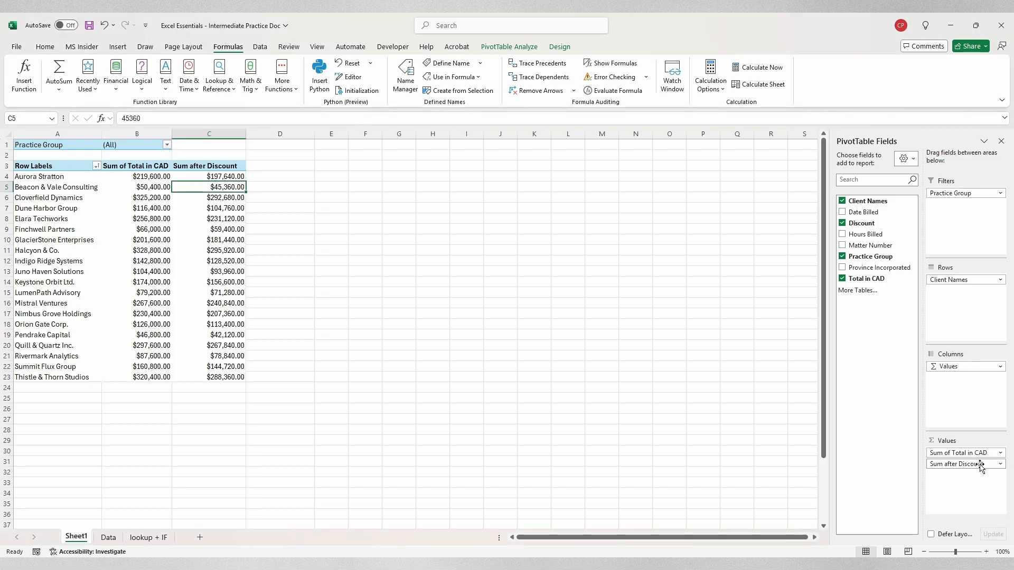
pyautogui.click(1000, 465)
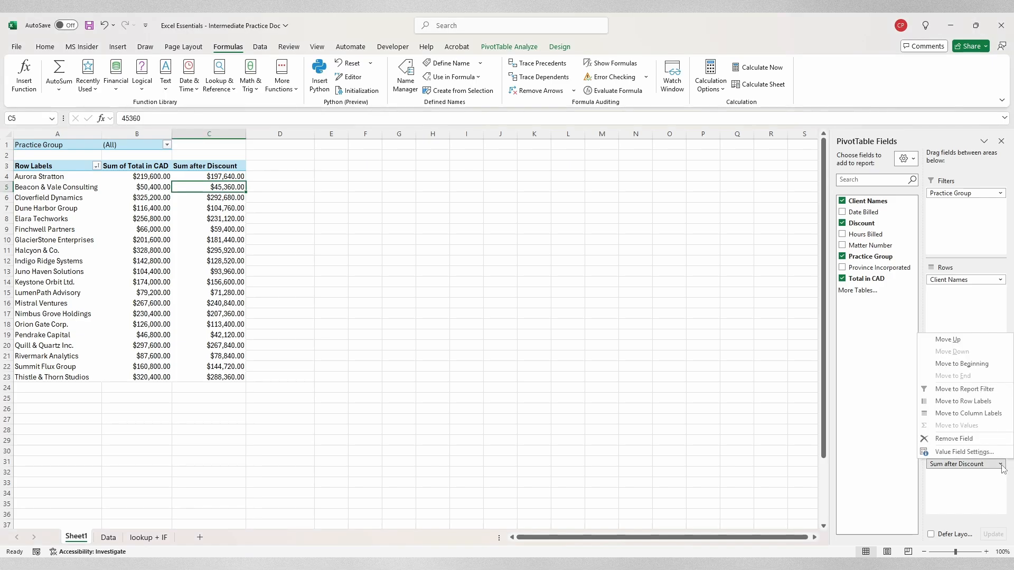
pyautogui.click(954, 438)
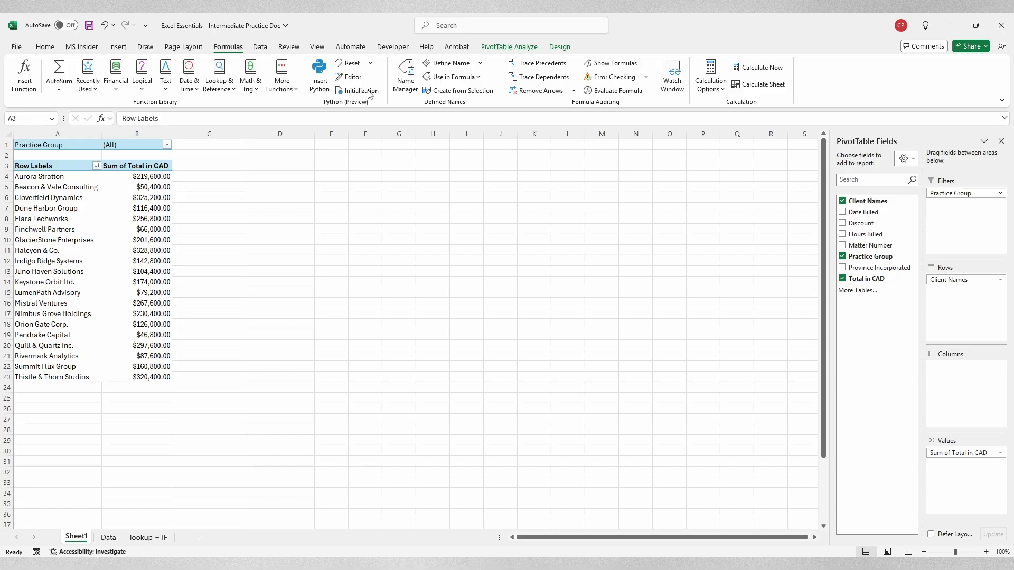
# - Insert a Clustered Bar PivotChart based on the Sheet1 PivotTable of client totals
pyautogui.click(117, 47)
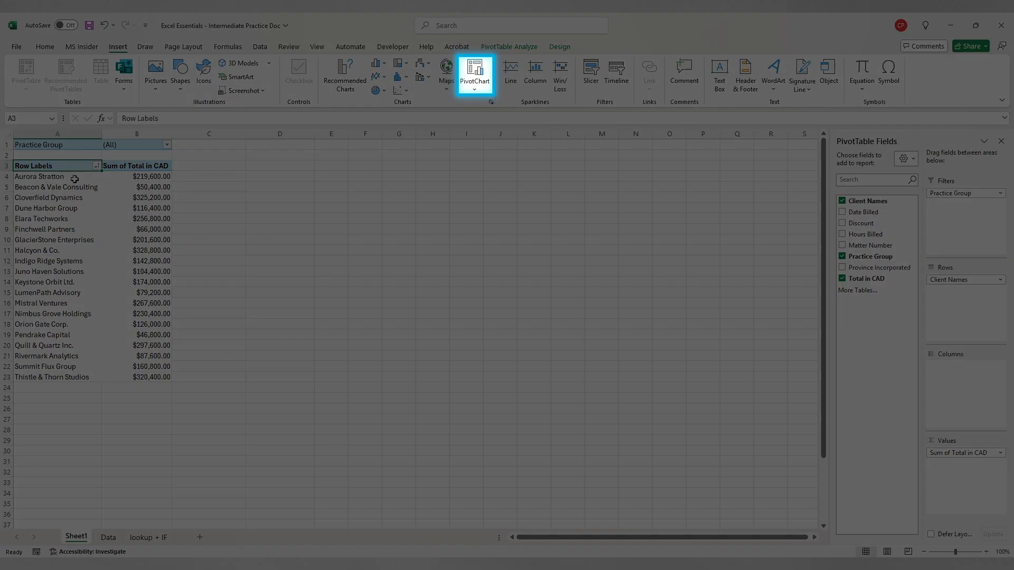
pyautogui.click(75, 177)
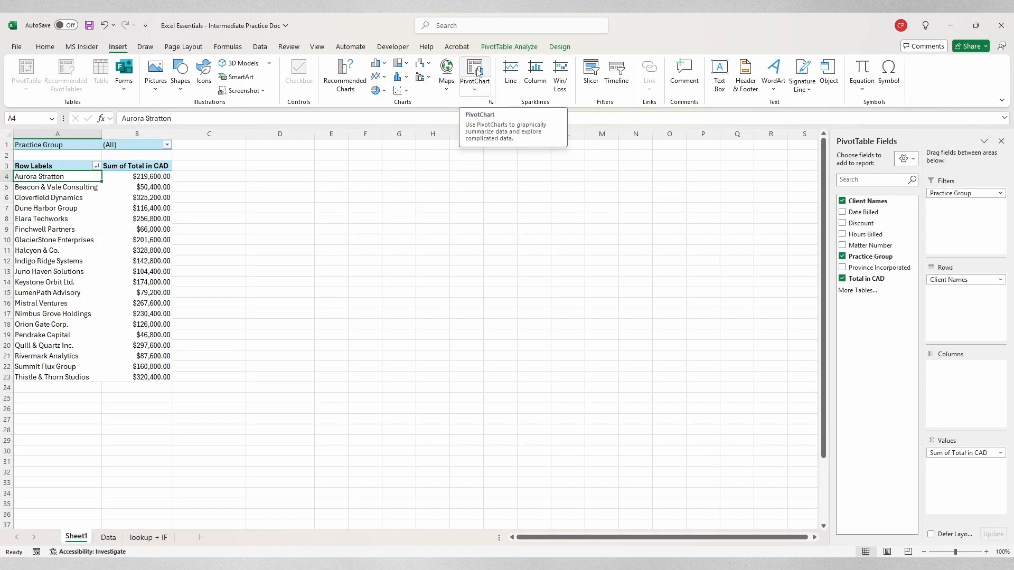
pyautogui.click(476, 72)
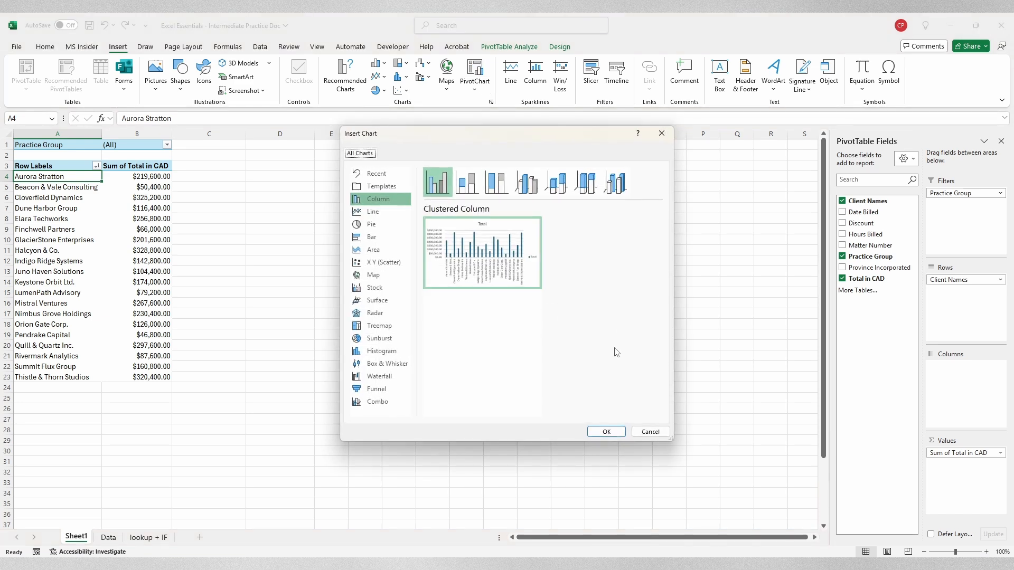
pyautogui.click(389, 242)
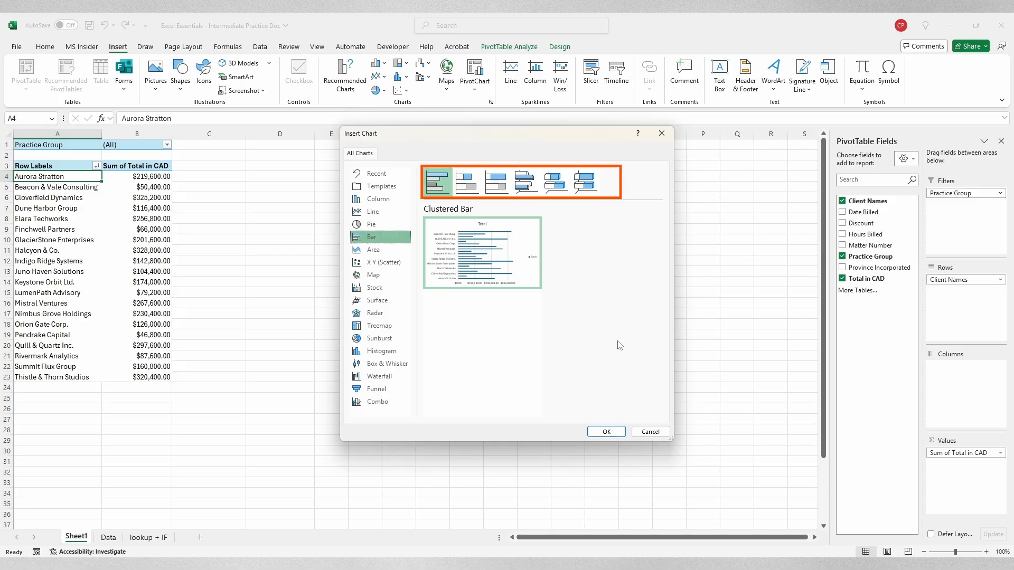
pyautogui.click(524, 184)
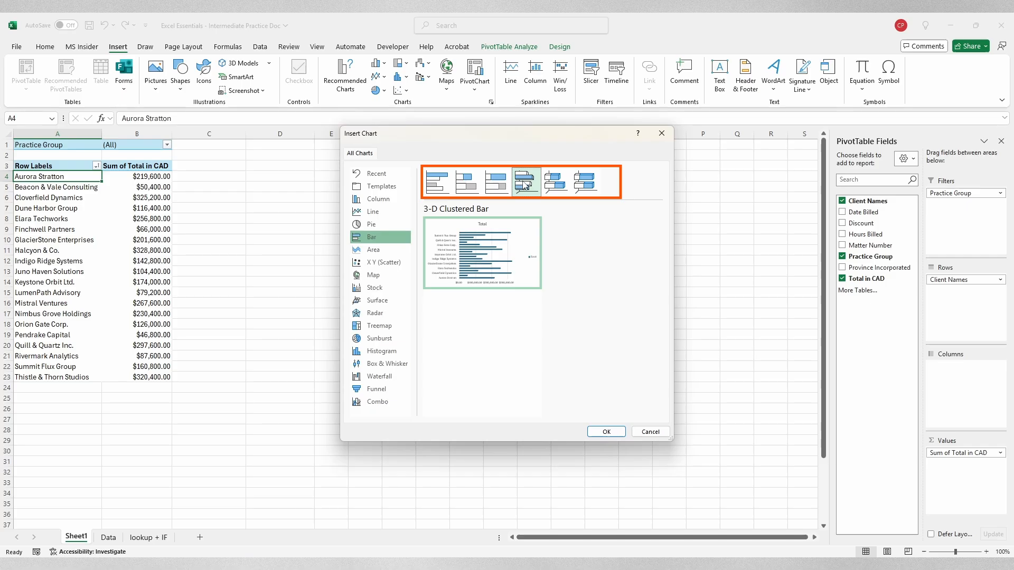
pyautogui.click(546, 185)
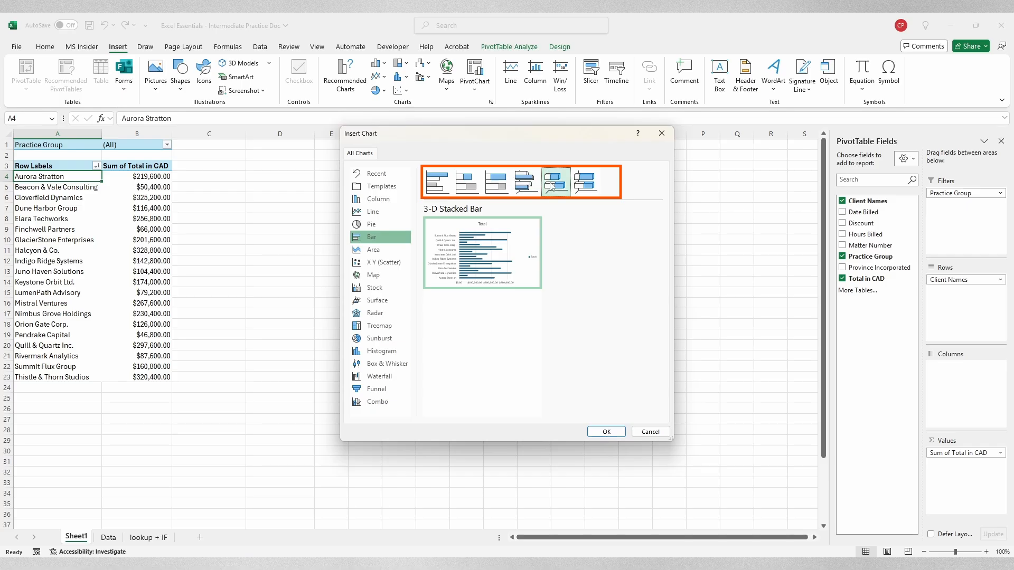
pyautogui.click(473, 186)
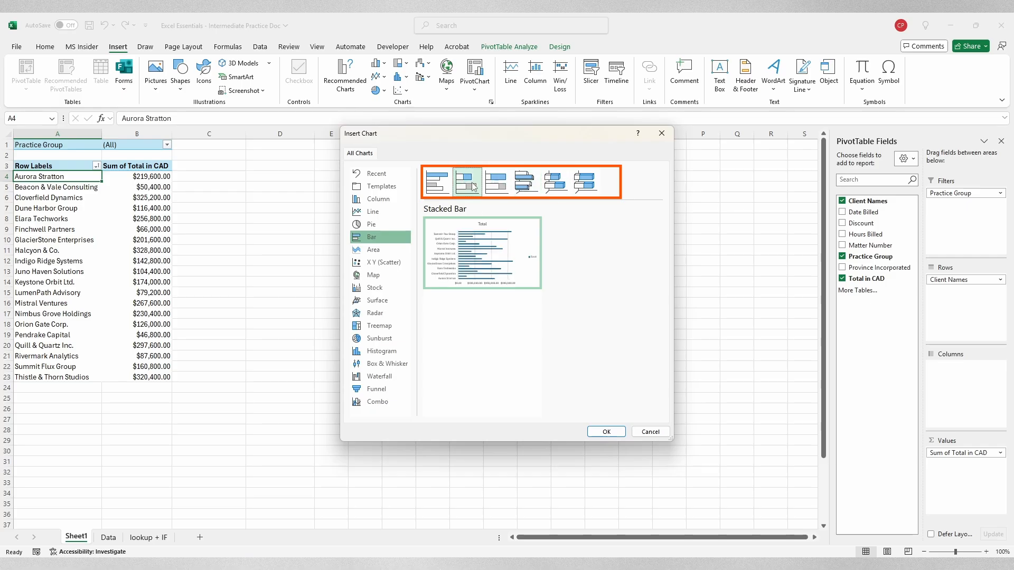
pyautogui.click(445, 187)
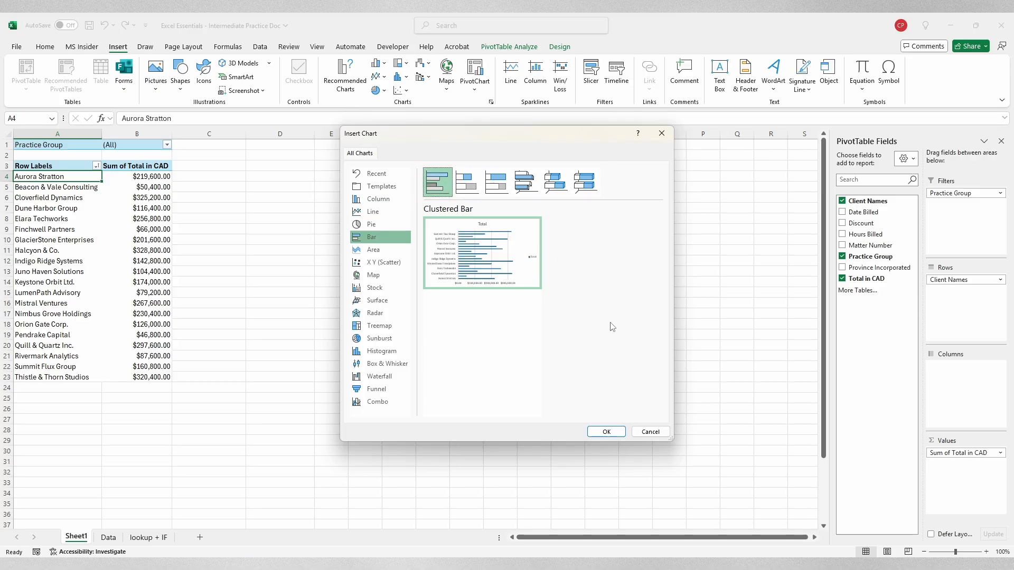
pyautogui.click(613, 432)
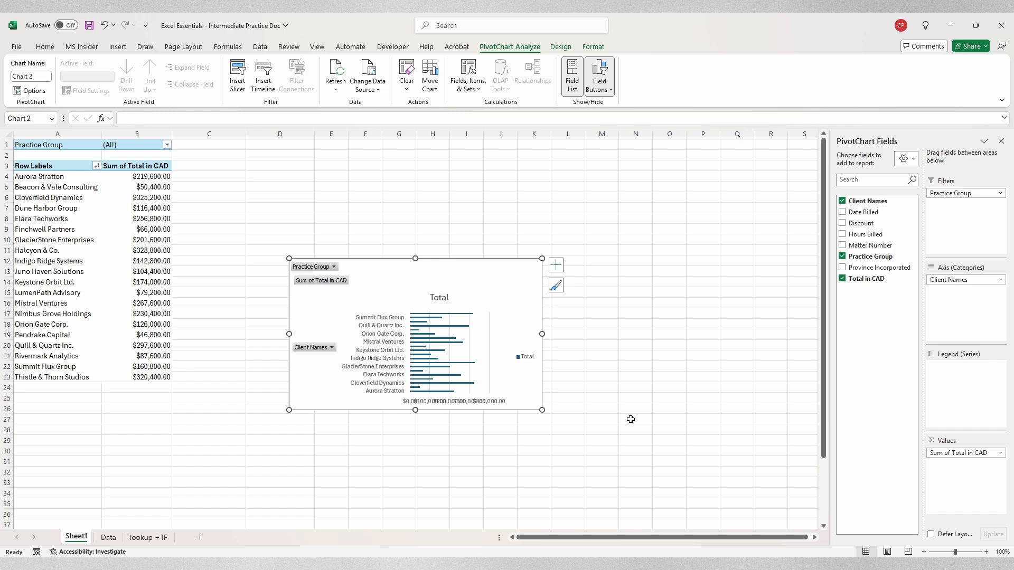
# - Move the PivotChart beside the PivotTable and enlarge it to cover about C2 to N27
pyautogui.moveTo(476, 277); pyautogui.dragTo(421, 207)
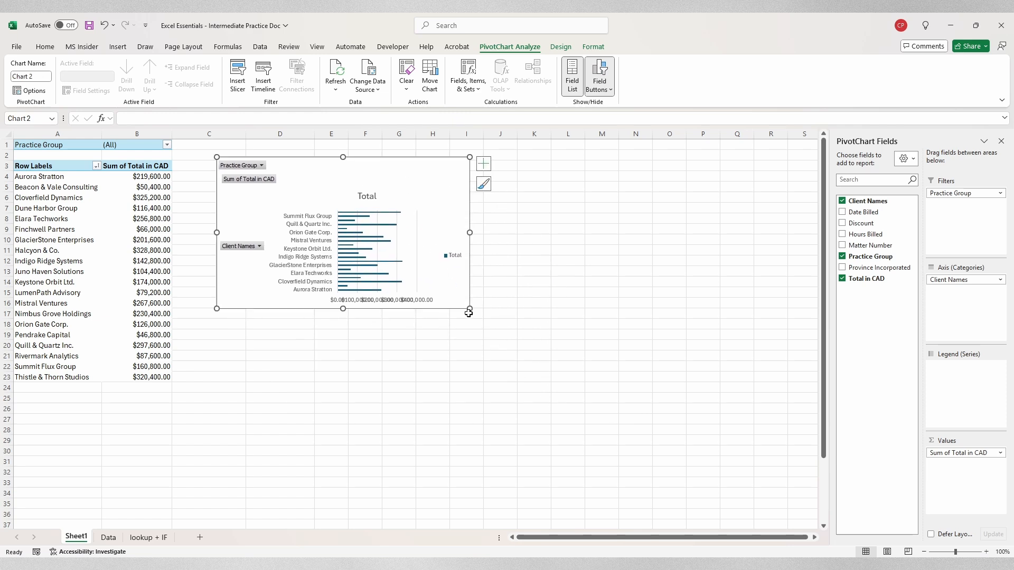
pyautogui.moveTo(469, 309); pyautogui.dragTo(652, 423)
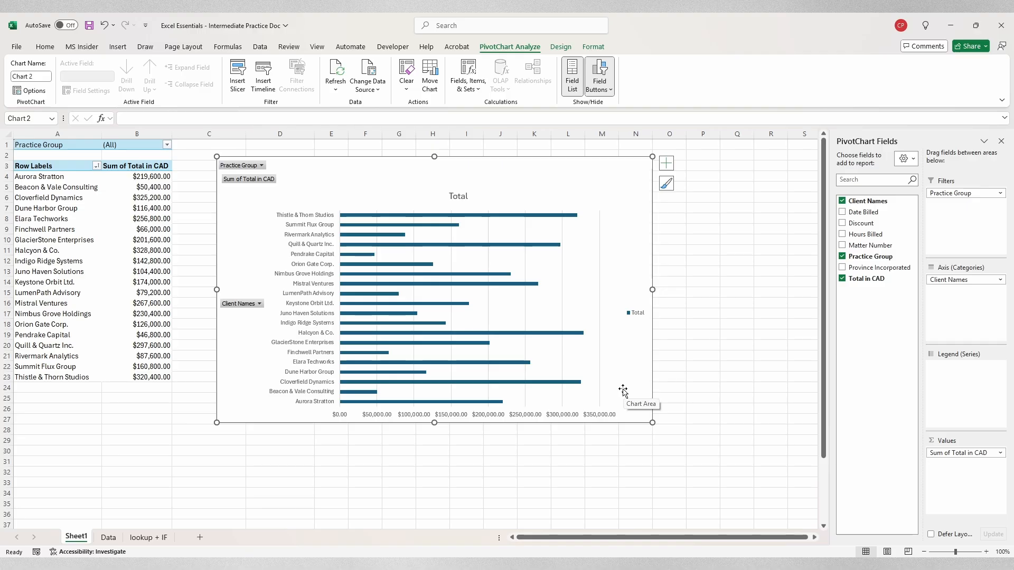
# - Add axis titles to the PivotChart and name the vertical axis Clients
pyautogui.click(666, 166)
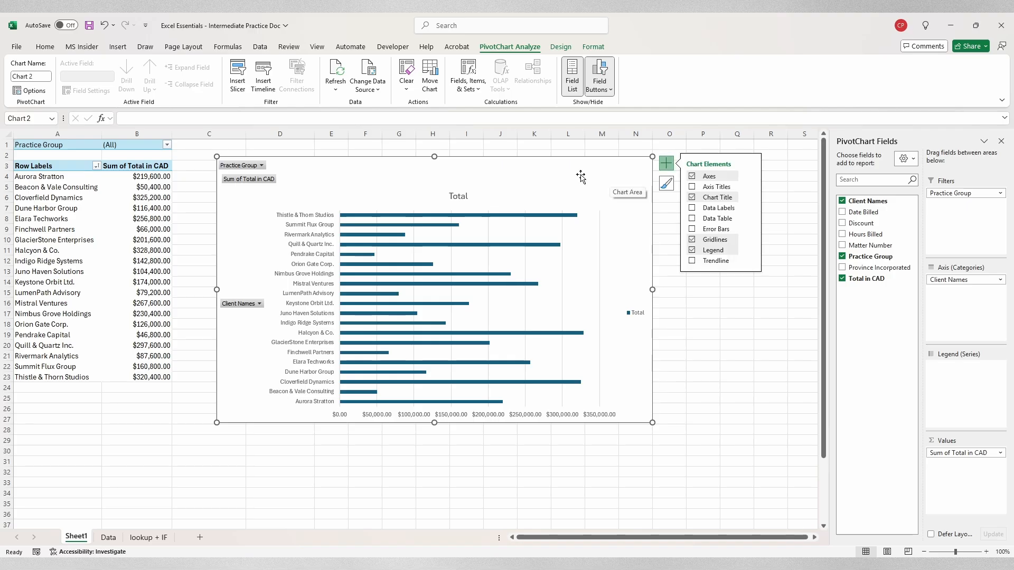
pyautogui.click(692, 188)
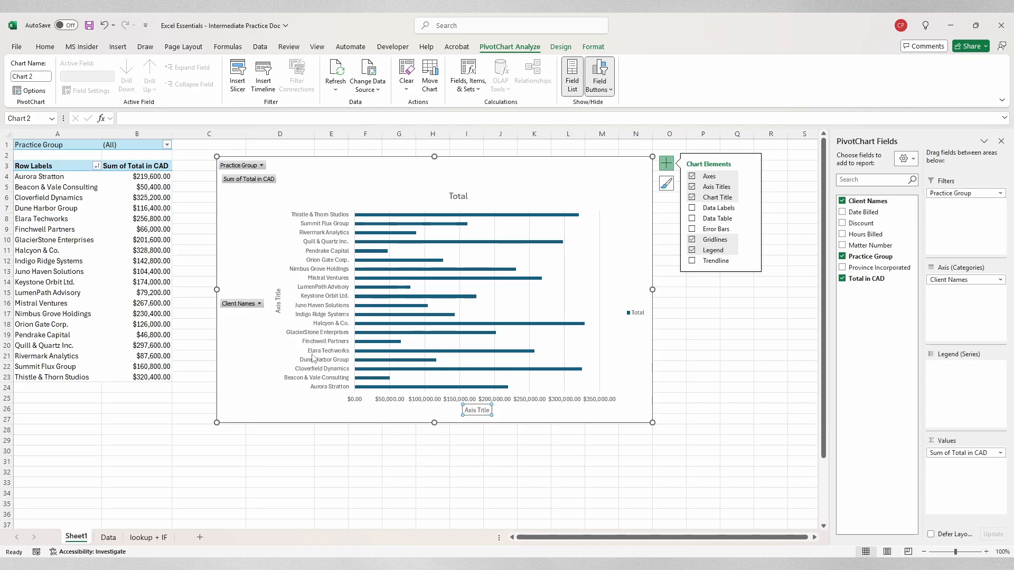
pyautogui.doubleClick(279, 300)
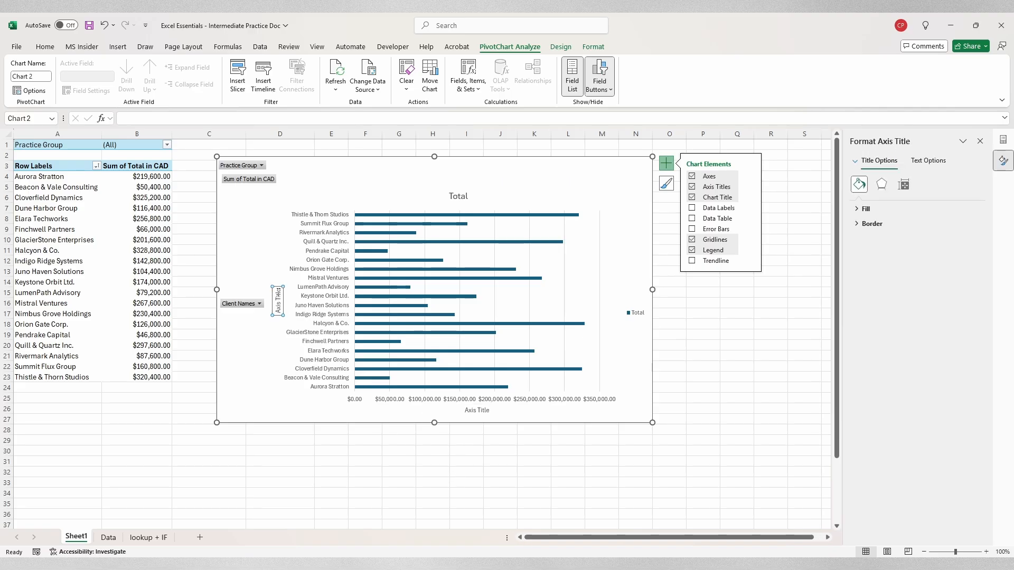
pyautogui.moveTo(278, 289); pyautogui.dragTo(280, 317)
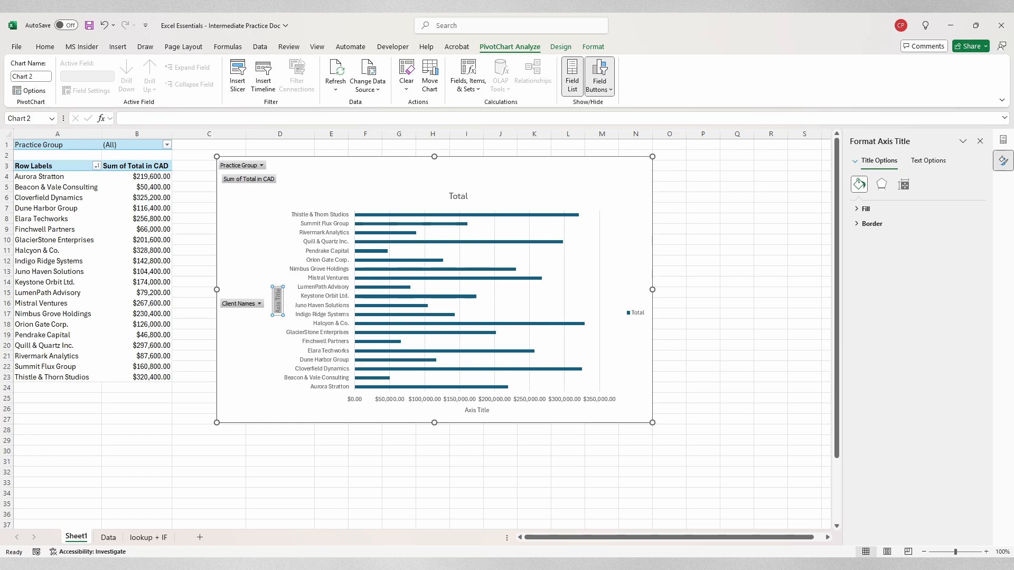
pyautogui.write('Clients')
# - Set the horizontal axis title of the PivotChart to Earnings and deselect the chart
pyautogui.click(467, 411)
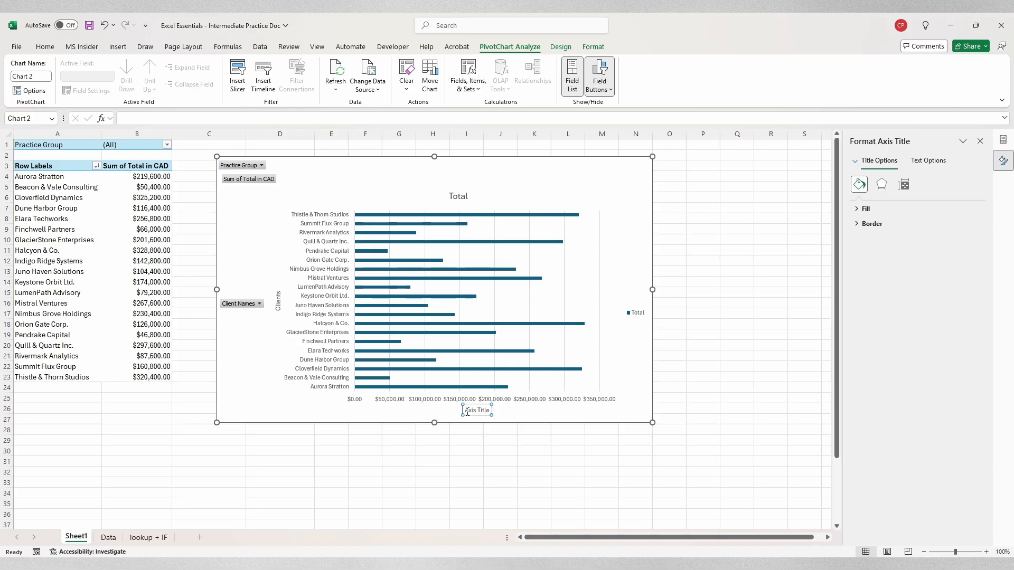
pyautogui.moveTo(467, 412); pyautogui.dragTo(493, 414)
pyautogui.write('Earnings')
pyautogui.press('Return')
pyautogui.click(703, 345)
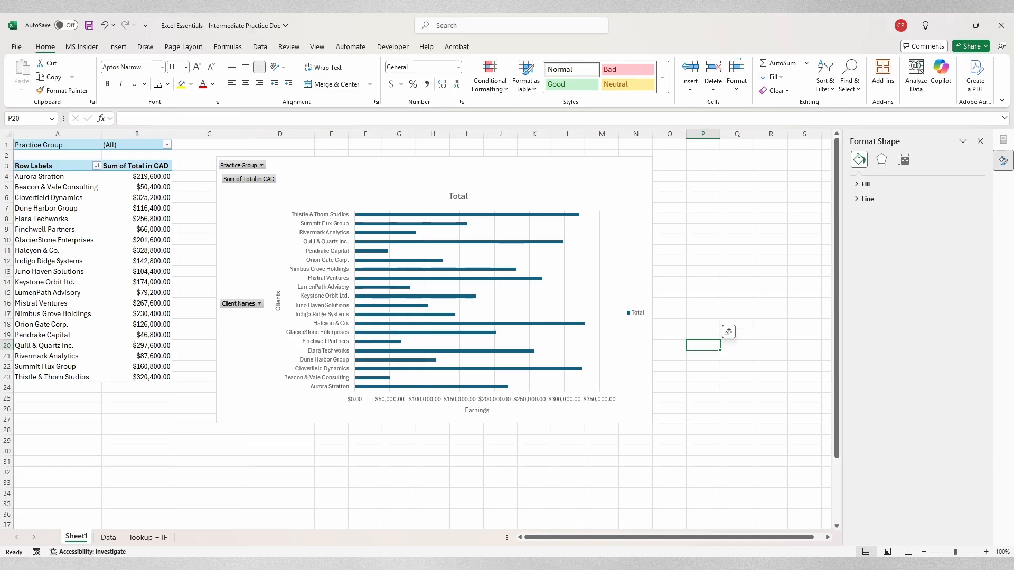
# - Set the maximum bound of the horizontal Earnings axis to 500000
pyautogui.rightClick(598, 402)
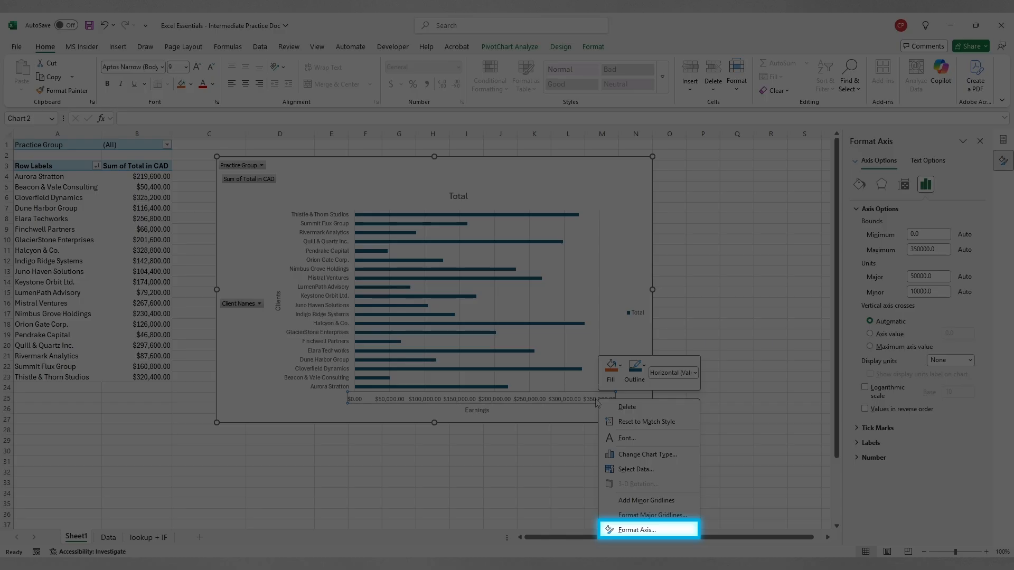
pyautogui.click(663, 534)
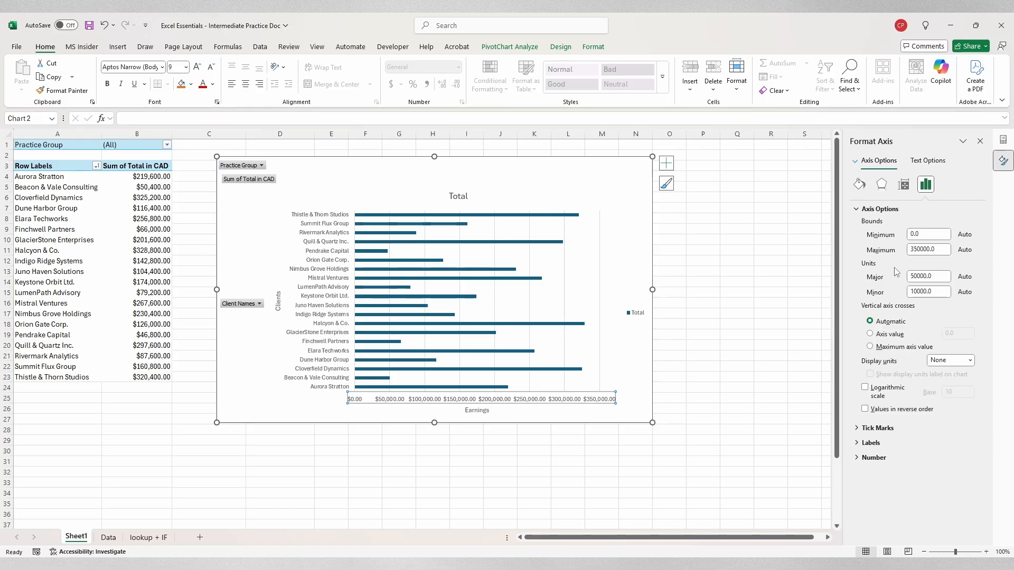
pyautogui.click(912, 249)
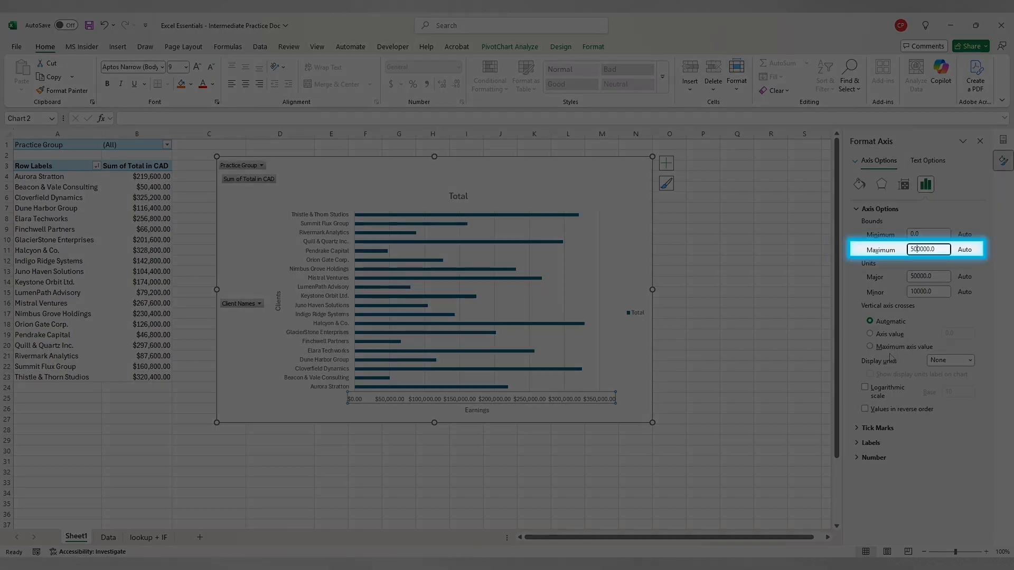
pyautogui.press('Return')
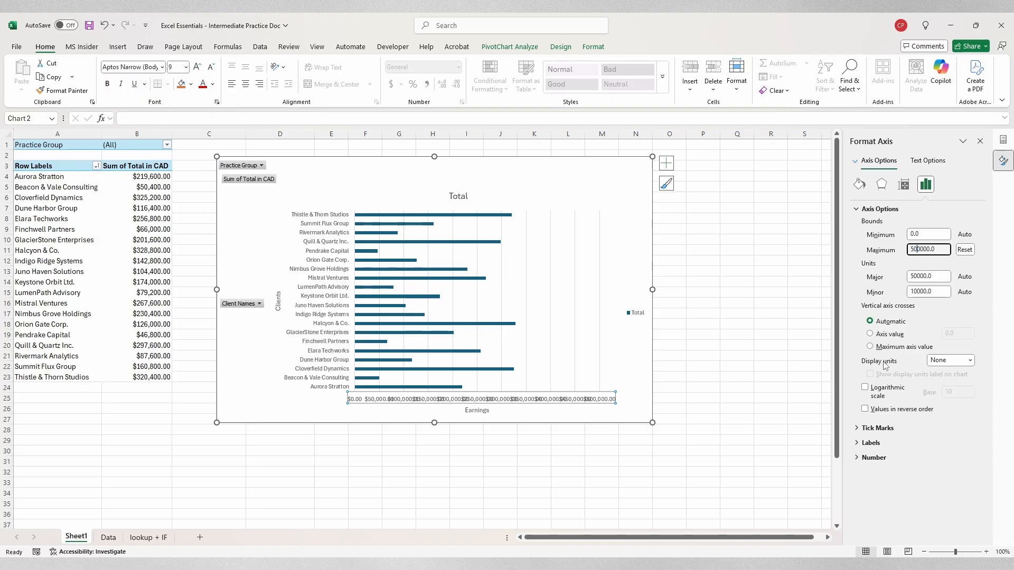
# - Set the major unit of the Earnings axis to 100000
pyautogui.click(919, 276)
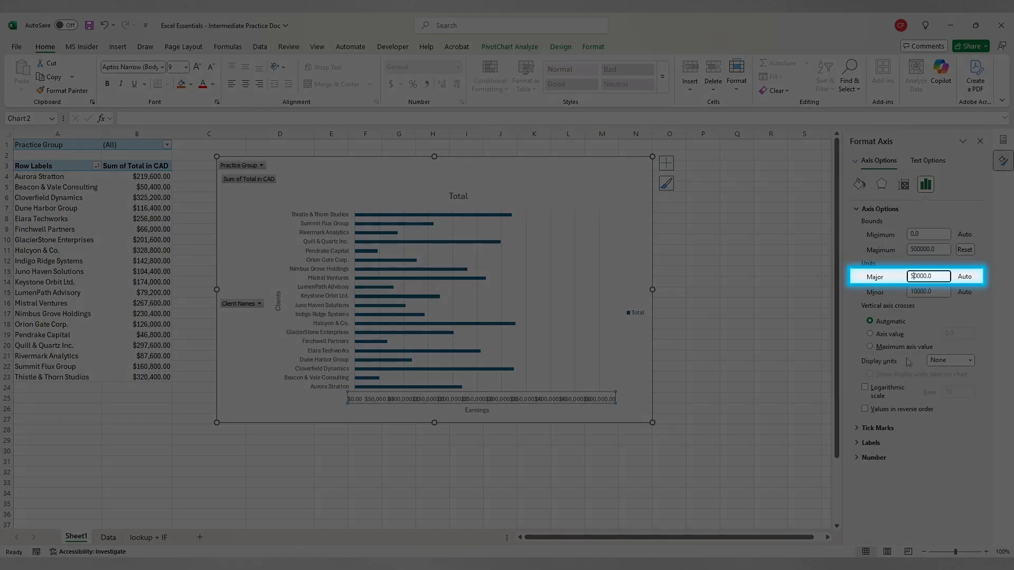
pyautogui.press('BackSpace')
pyautogui.write('10')
pyautogui.press('Return')
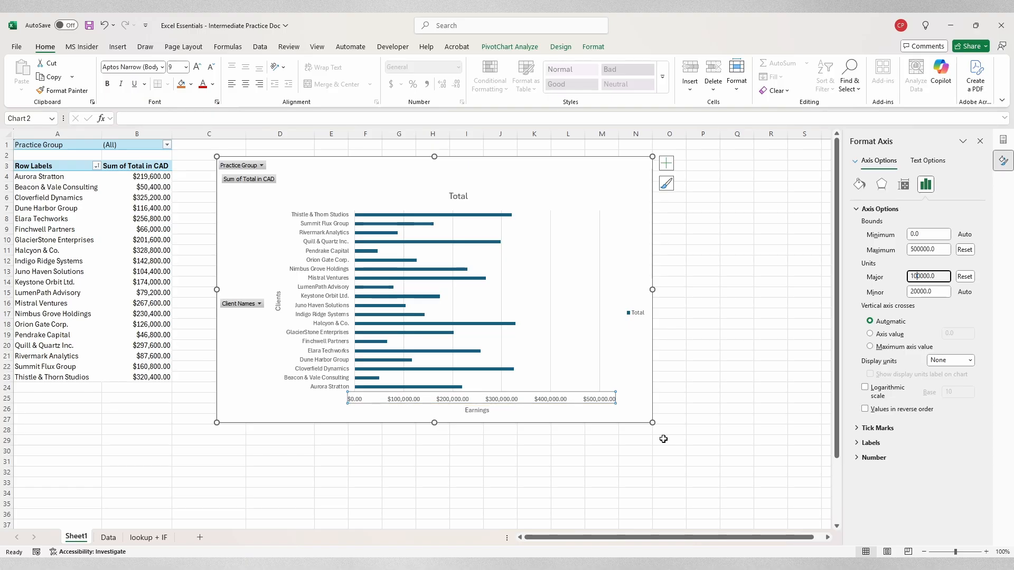
# - Examine the Earnings axis options for number format, currency symbol, tick marks and label position
pyautogui.click(856, 458)
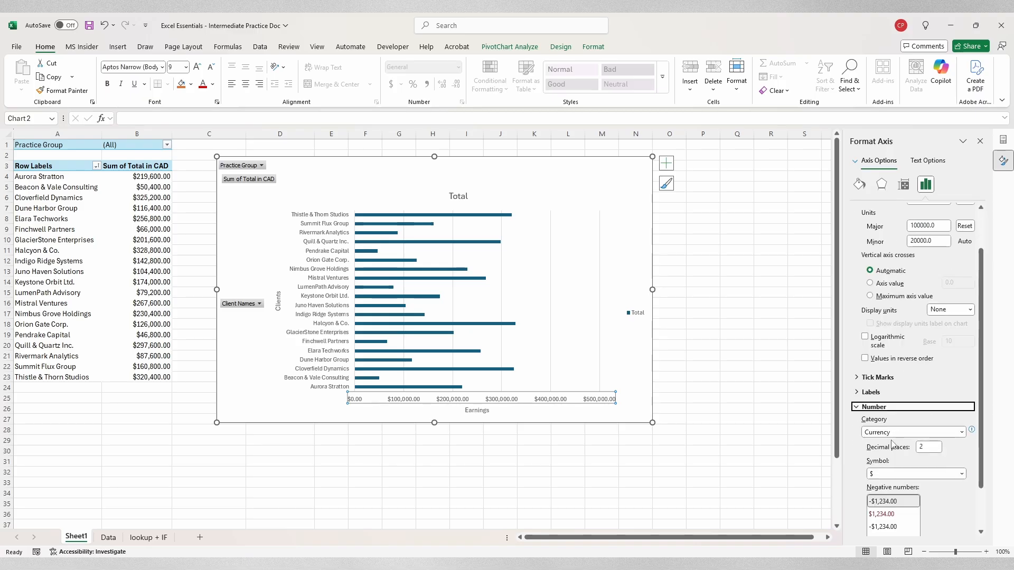
pyautogui.scroll(-1, 892, 443)
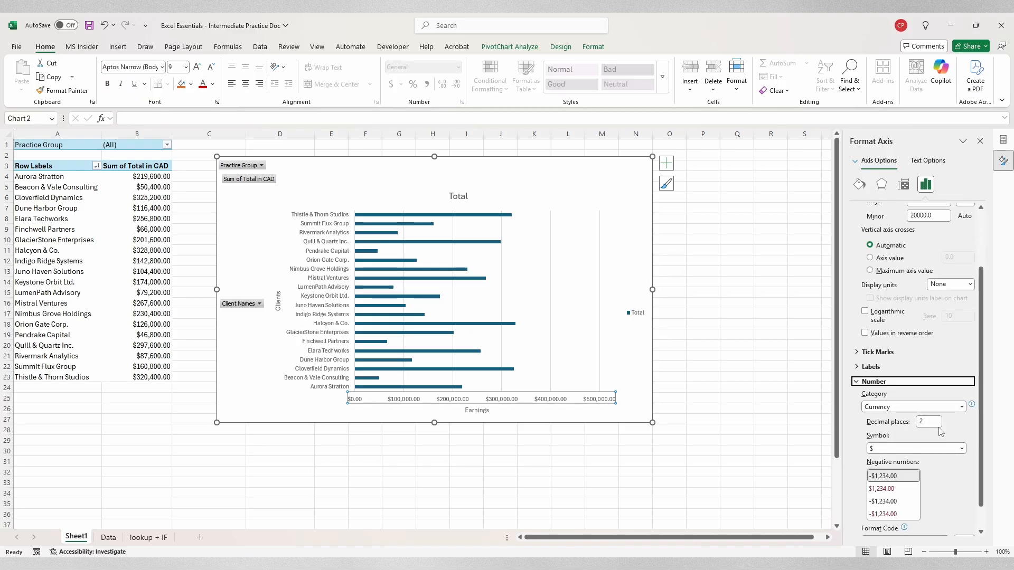
pyautogui.click(962, 448)
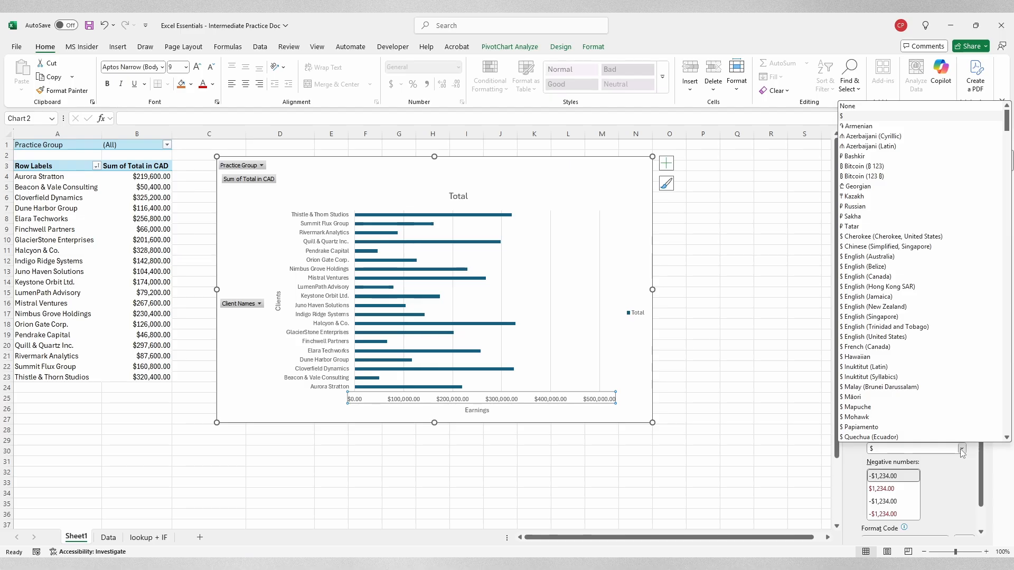
pyautogui.click(963, 492)
pyautogui.click(856, 352)
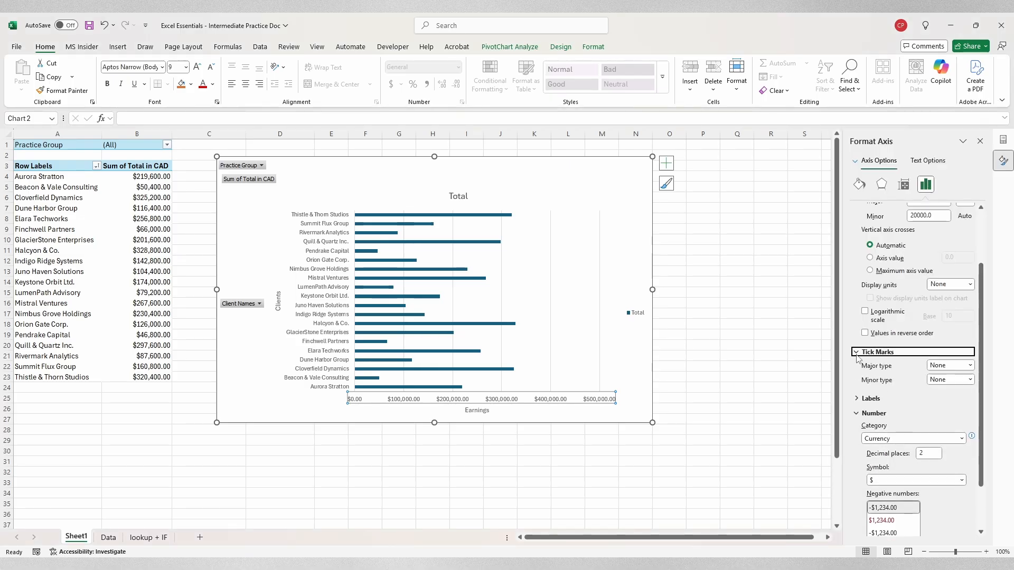
pyautogui.click(857, 399)
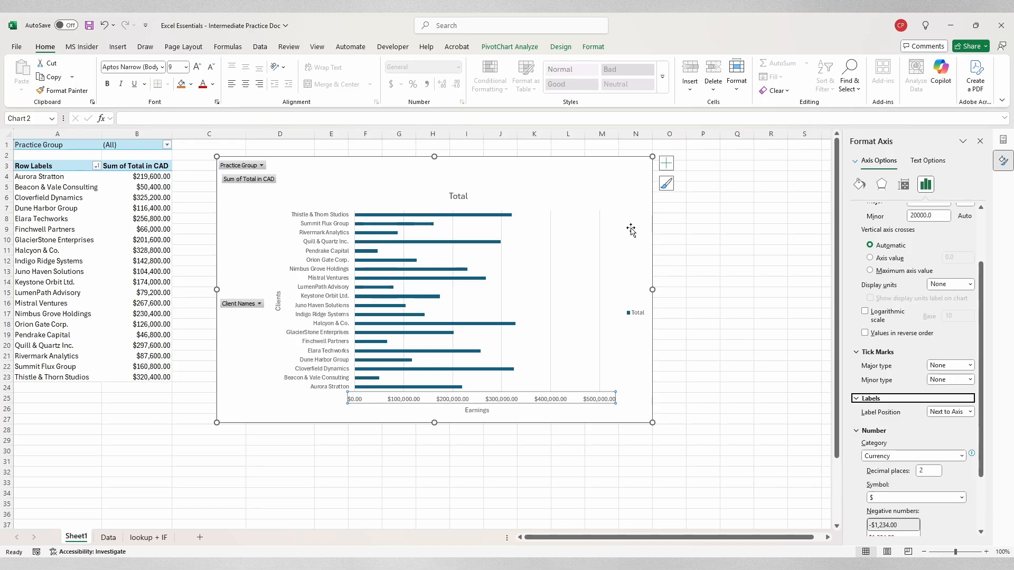
# - Apply the third chart style, with a gray gradient background and data labels, to the PivotChart
pyautogui.click(666, 184)
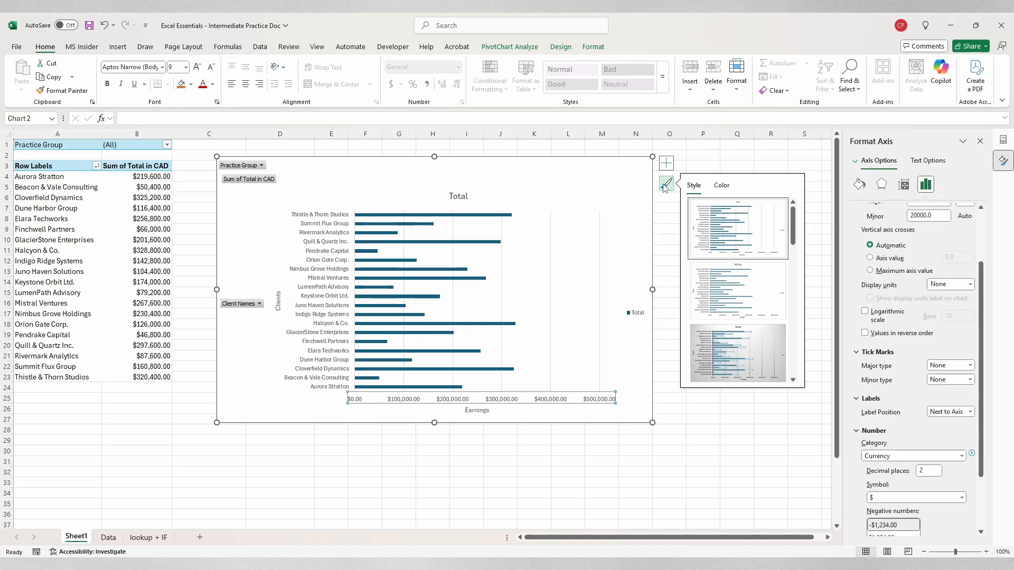
pyautogui.click(738, 340)
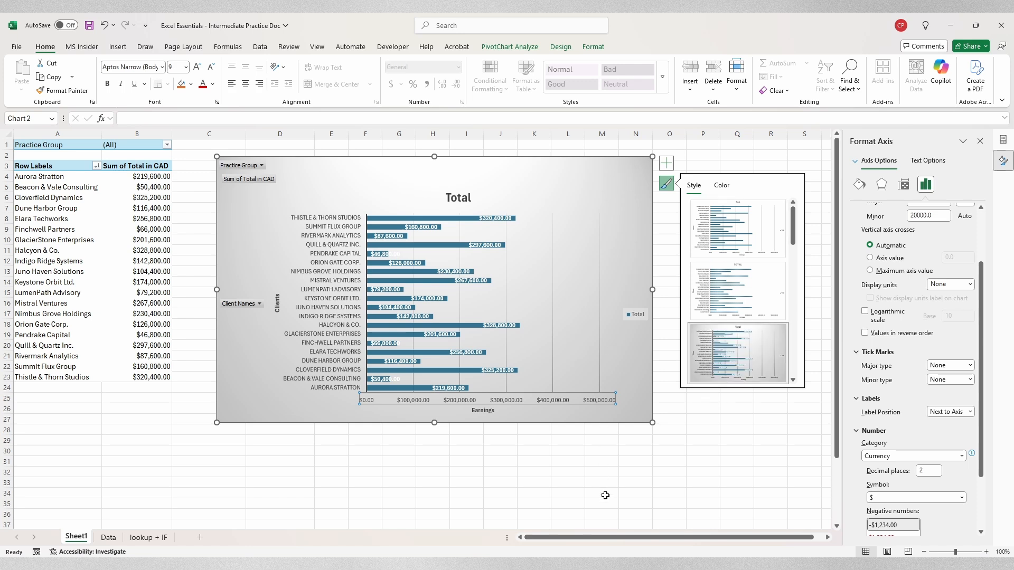
pyautogui.press('Escape')
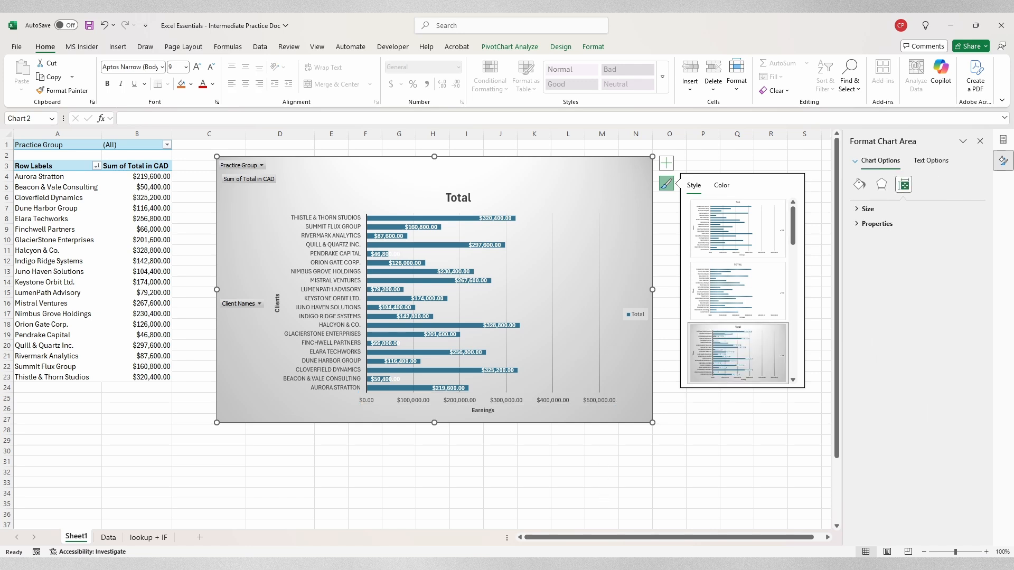
# - Review the chart elements and colour palettes available for the PivotChart, previewing Colorful Palette 3, and return to the style gallery
pyautogui.click(667, 164)
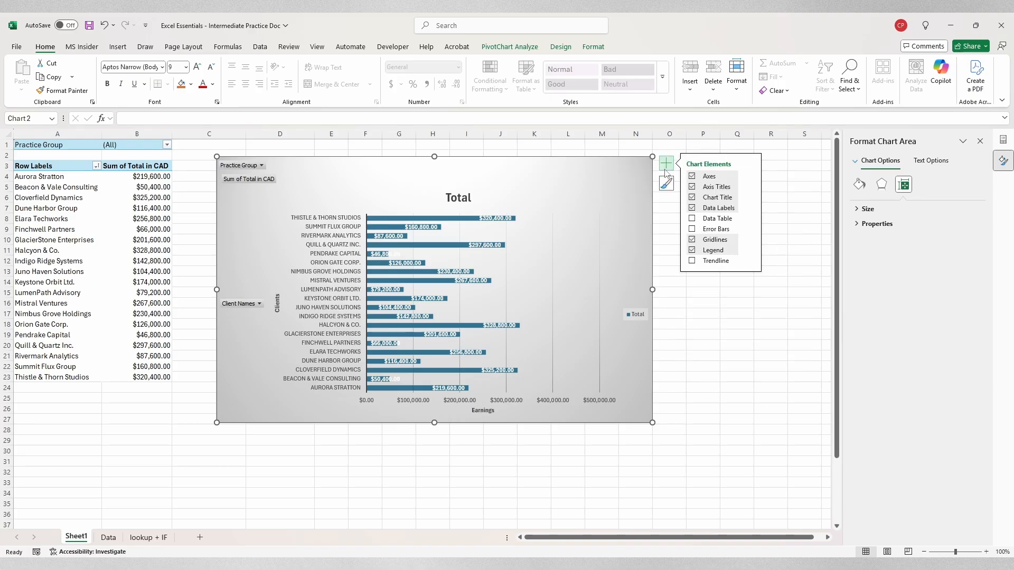
pyautogui.click(666, 183)
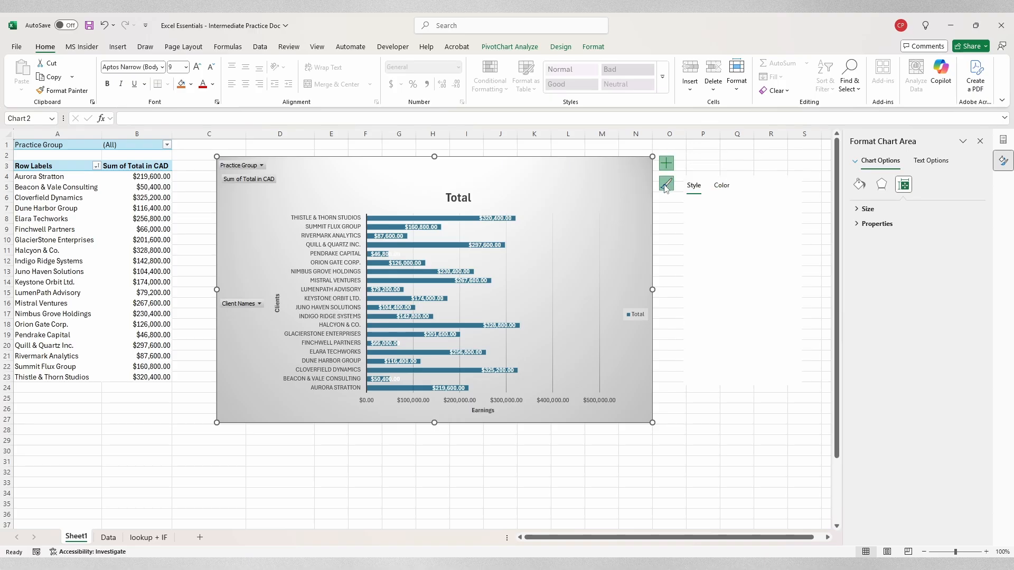
pyautogui.click(729, 188)
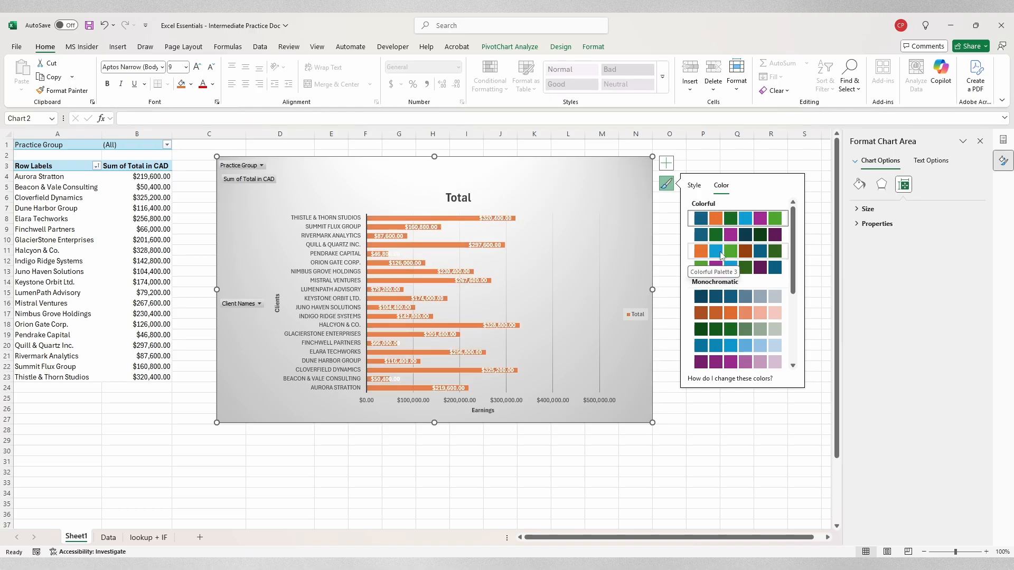
pyautogui.click(694, 185)
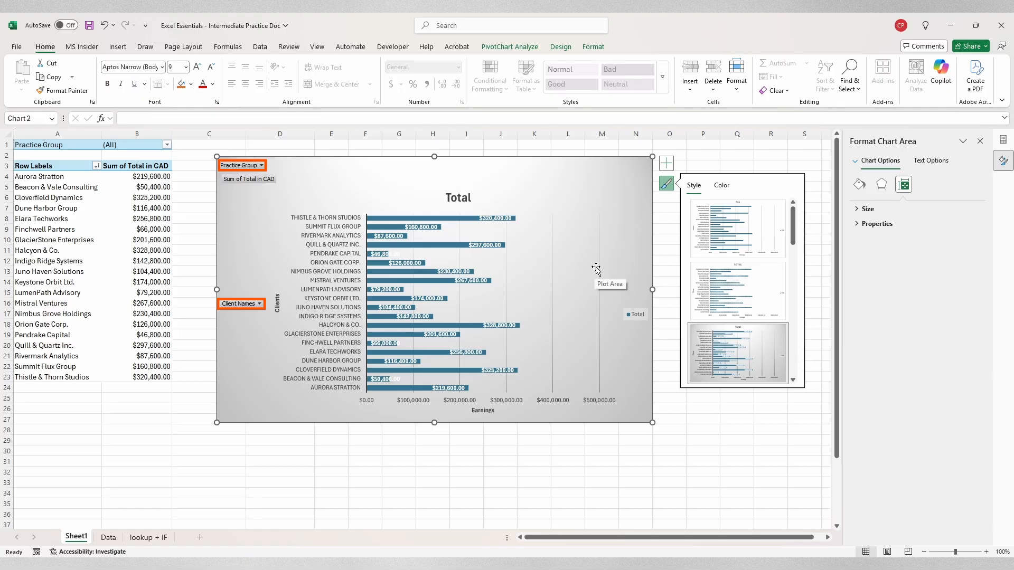
# - Examine the PivotChart's own filter options for Practice Group and Client Names without changing the selection
pyautogui.click(262, 166)
pyautogui.click(291, 192)
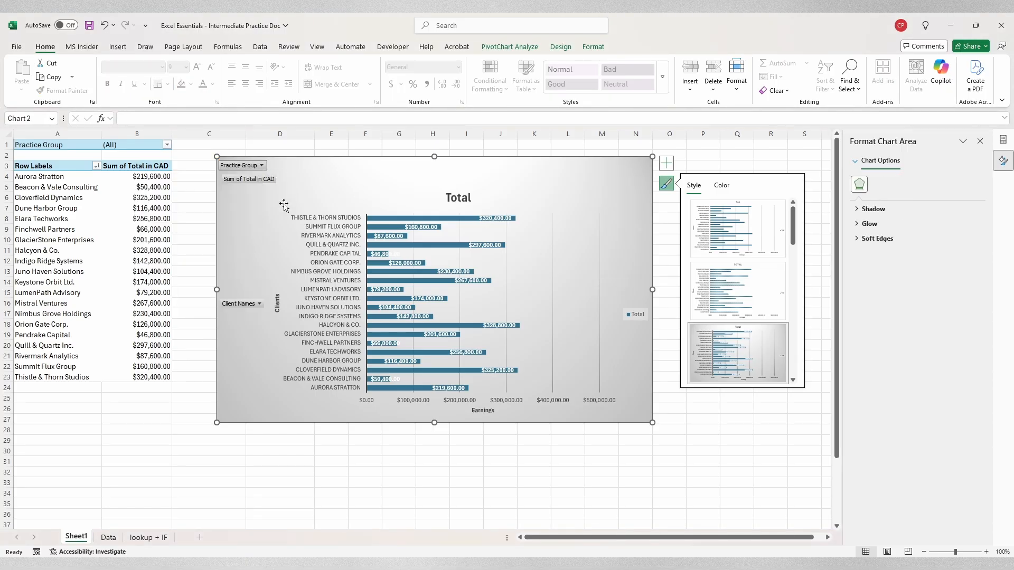
pyautogui.click(261, 303)
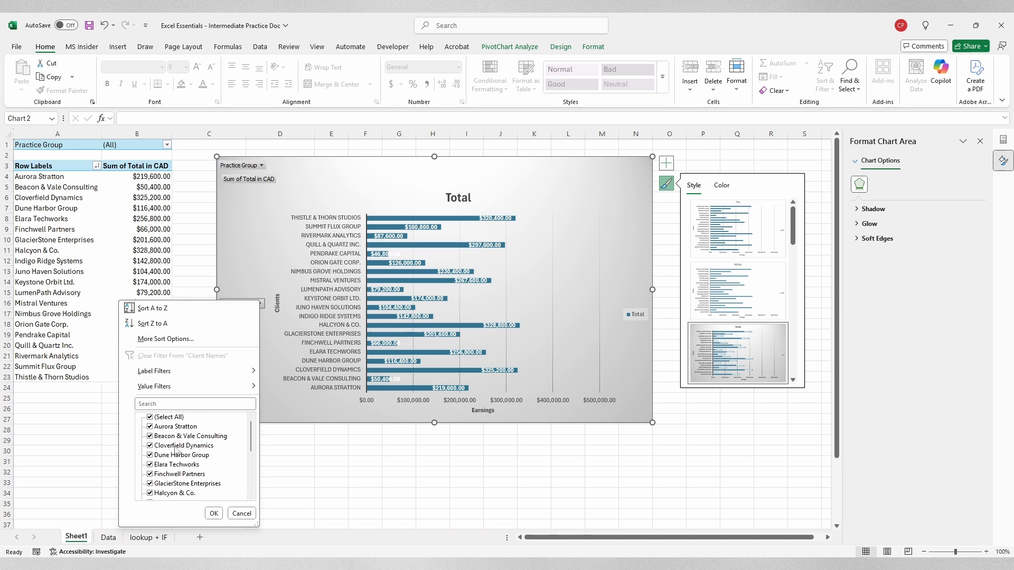
pyautogui.click(214, 513)
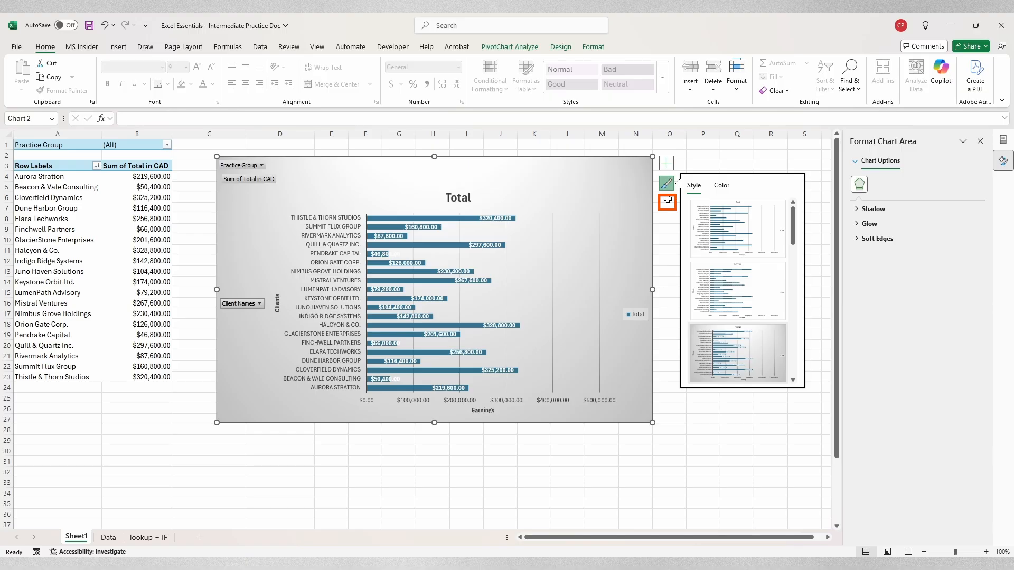
# - Filter the PivotChart to the Litigation practice group using the chart's Practice Group field filter
pyautogui.click(560, 194)
pyautogui.click(262, 166)
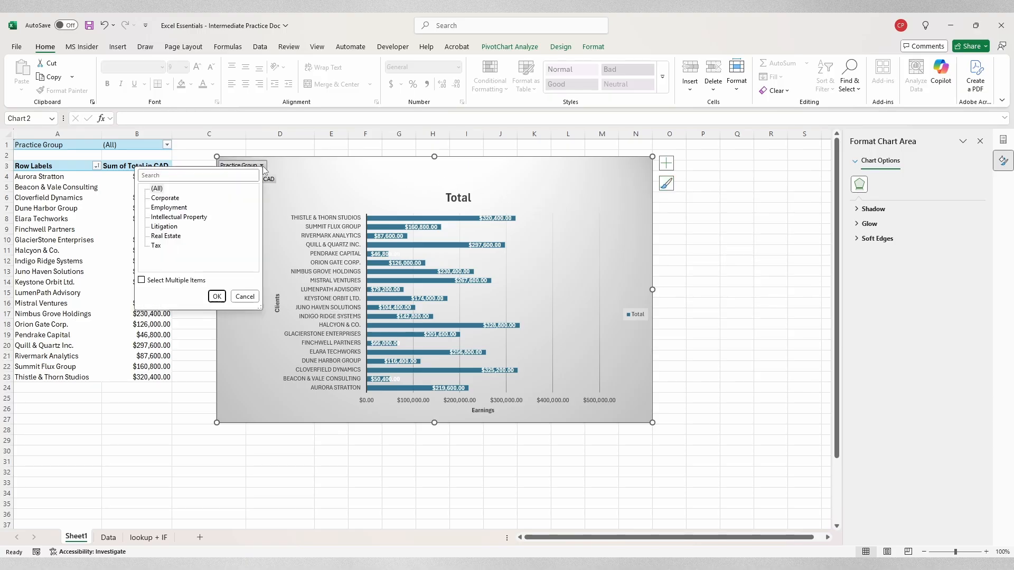
pyautogui.click(178, 207)
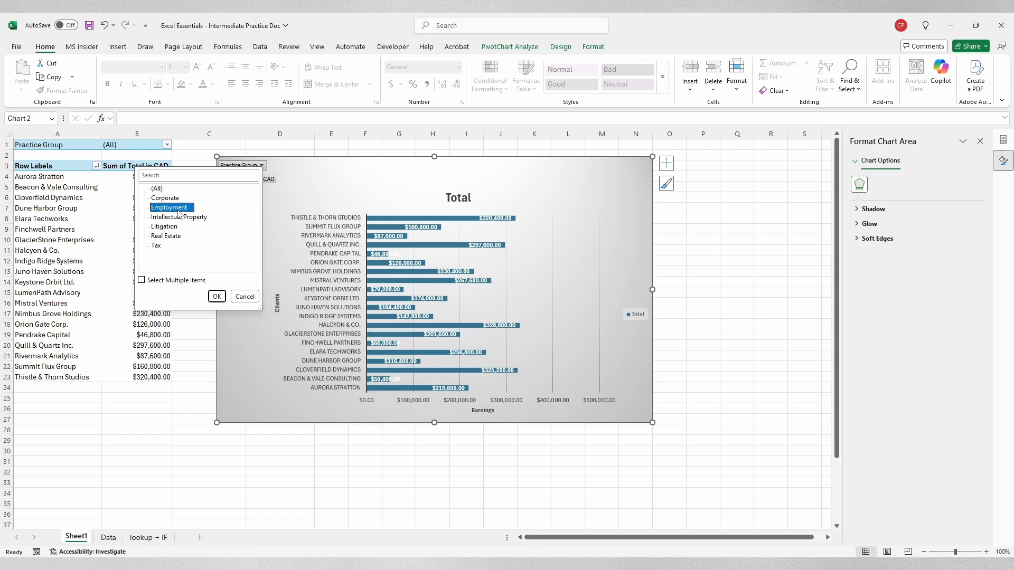
pyautogui.click(177, 227)
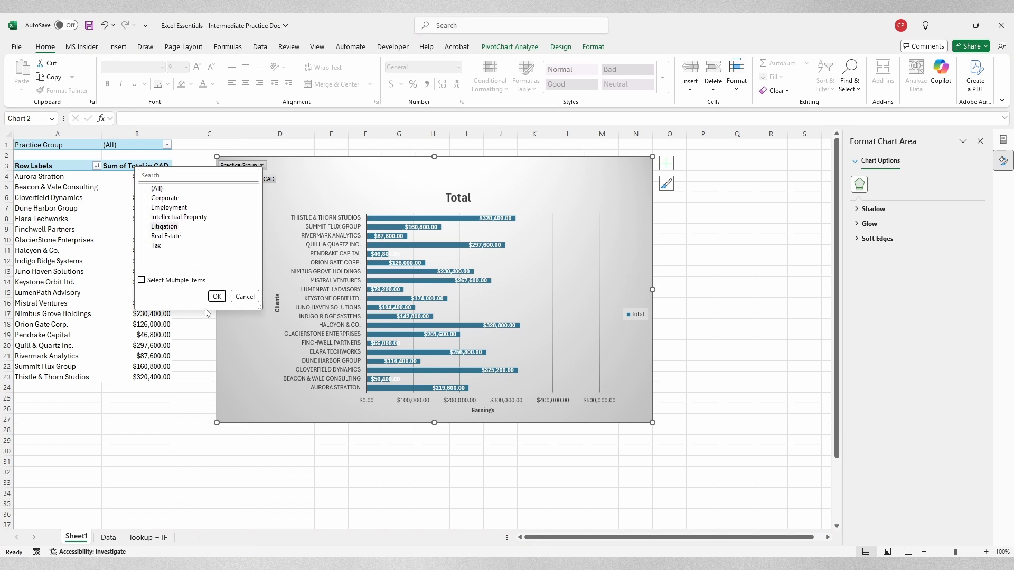
pyautogui.click(216, 296)
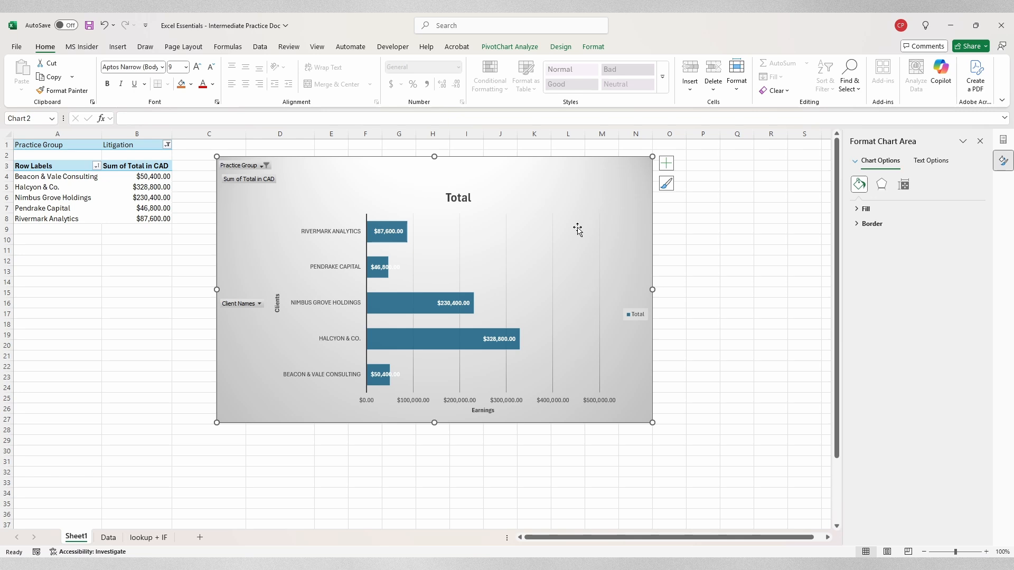
# - Close the Format Chart Area and PivotChart Fields panes and move the chart up close beside the PivotTable
pyautogui.click(980, 142)
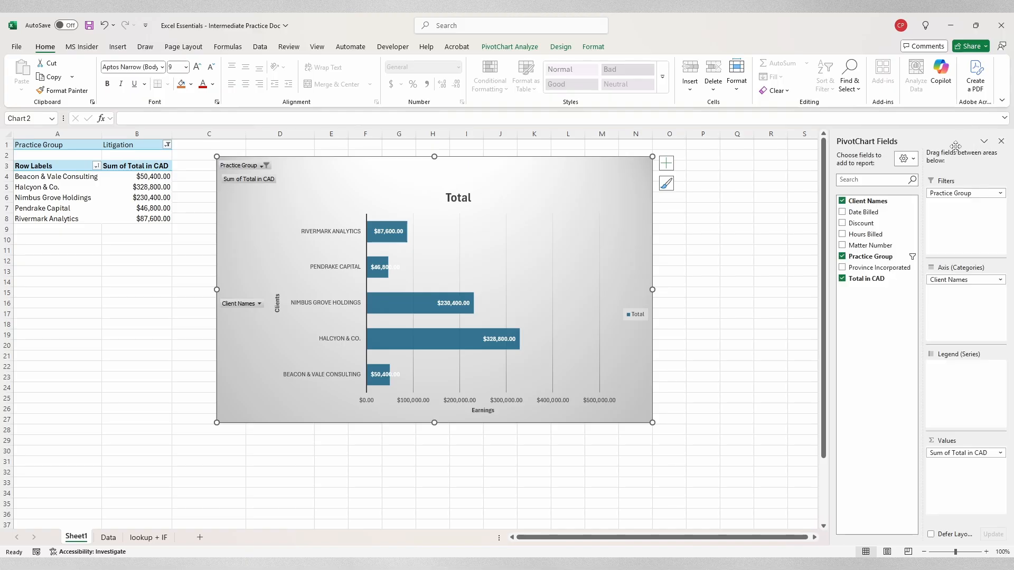
pyautogui.click(1002, 141)
pyautogui.moveTo(552, 174); pyautogui.dragTo(523, 169)
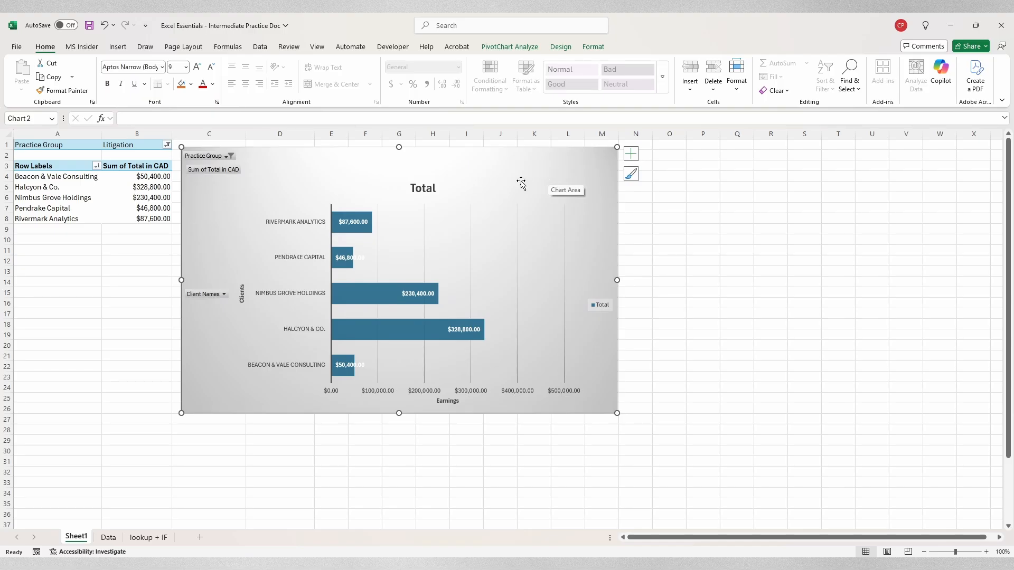
# - Insert slicers for Client Names, Date Billed and Practice Group for the PivotChart
pyautogui.click(125, 48)
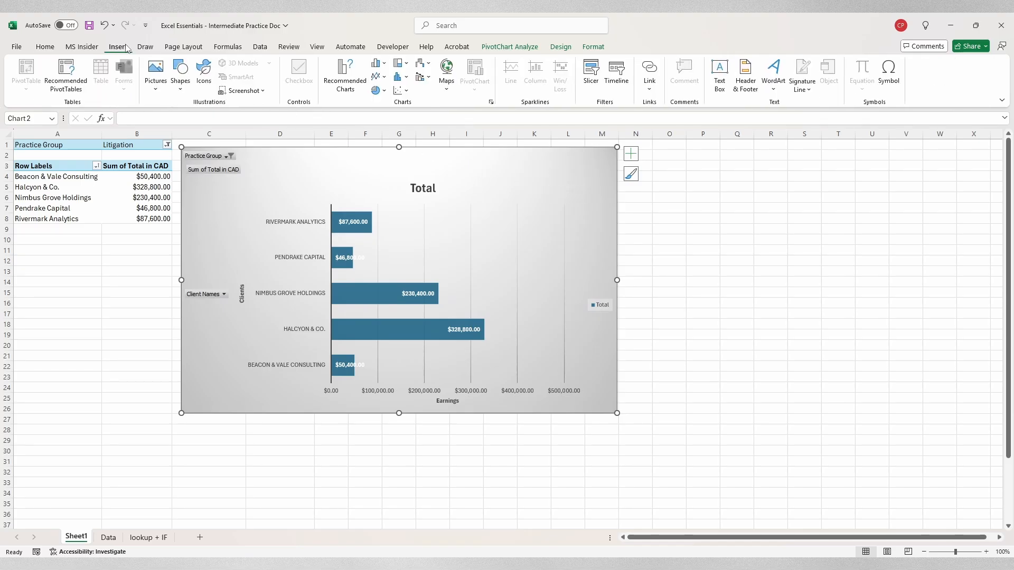
pyautogui.click(591, 81)
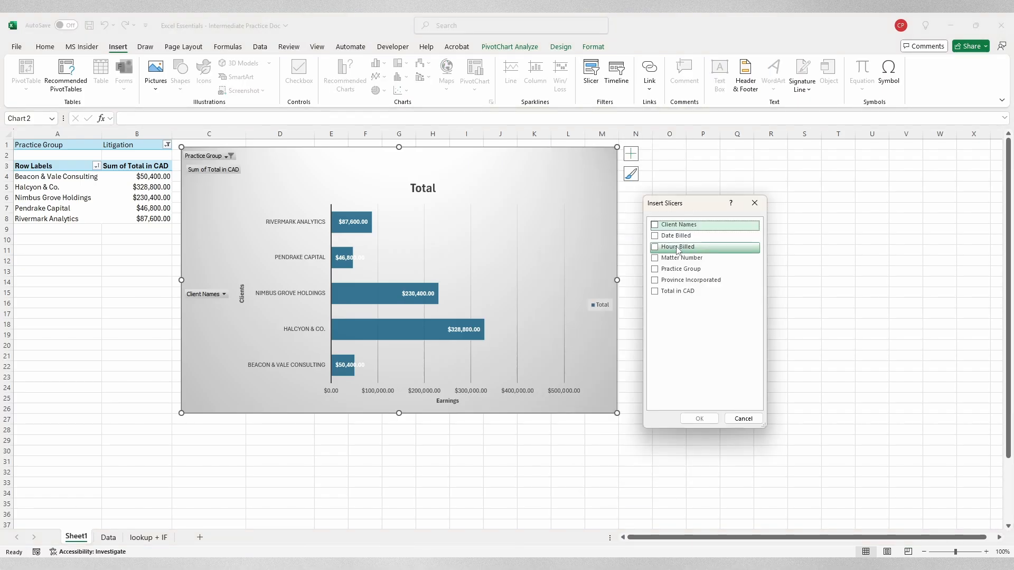
pyautogui.click(655, 226)
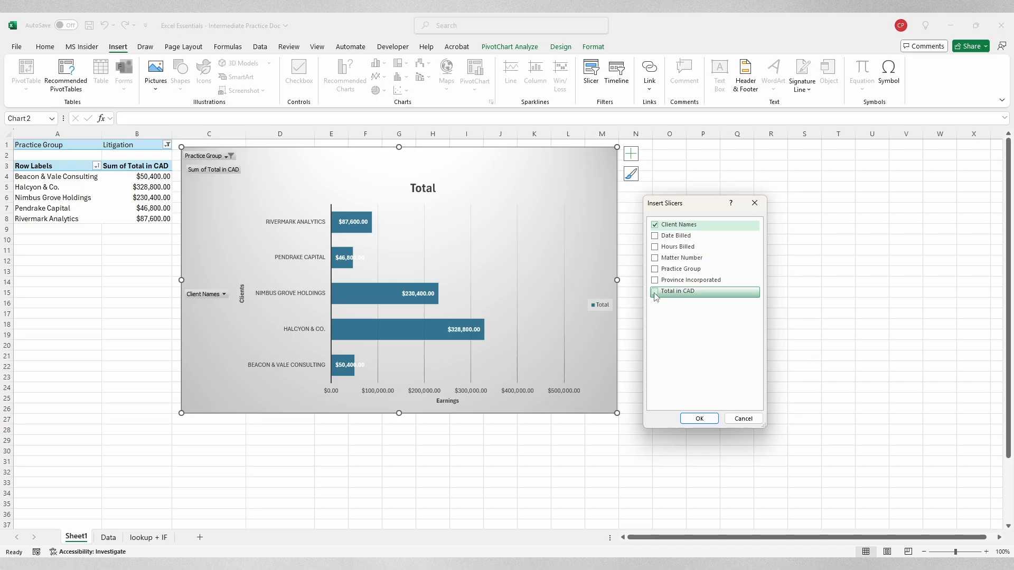
pyautogui.click(654, 269)
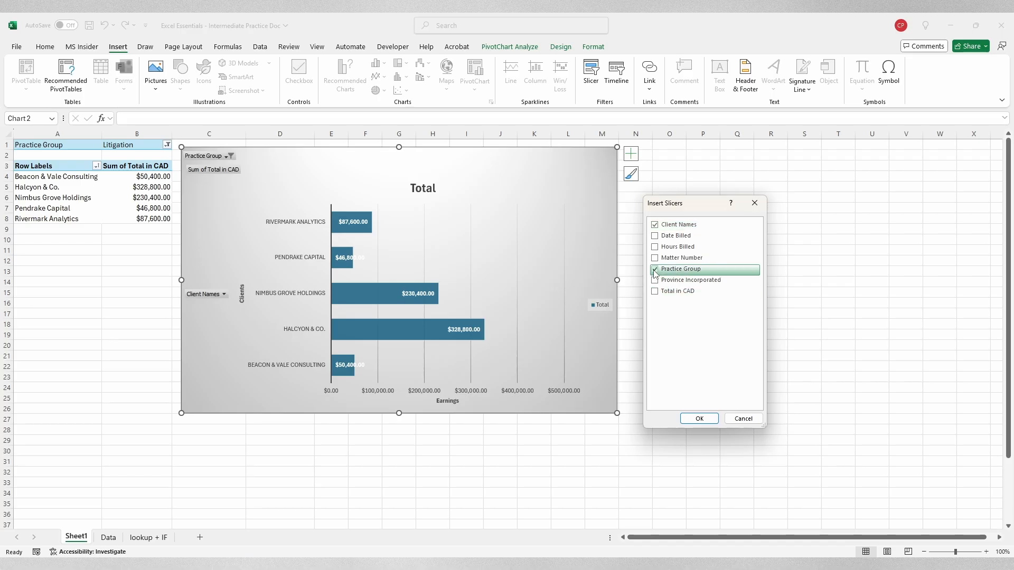
pyautogui.click(655, 236)
pyautogui.click(707, 418)
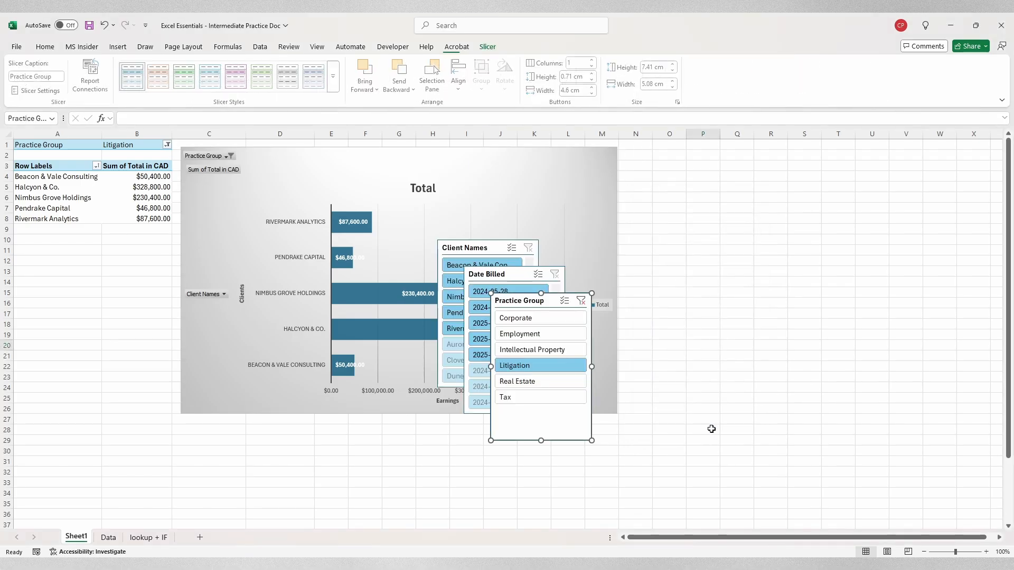
# - Arrange the Practice Group, Date Billed and Client Names slicers in a row beside the chart, in that order
pyautogui.moveTo(530, 302); pyautogui.dragTo(665, 161)
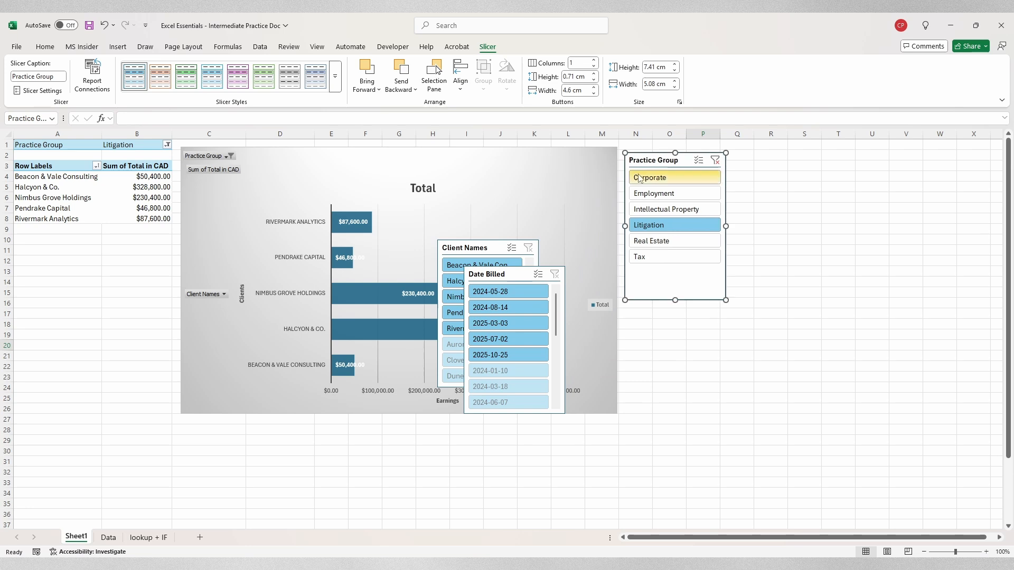
pyautogui.moveTo(514, 274); pyautogui.dragTo(782, 165)
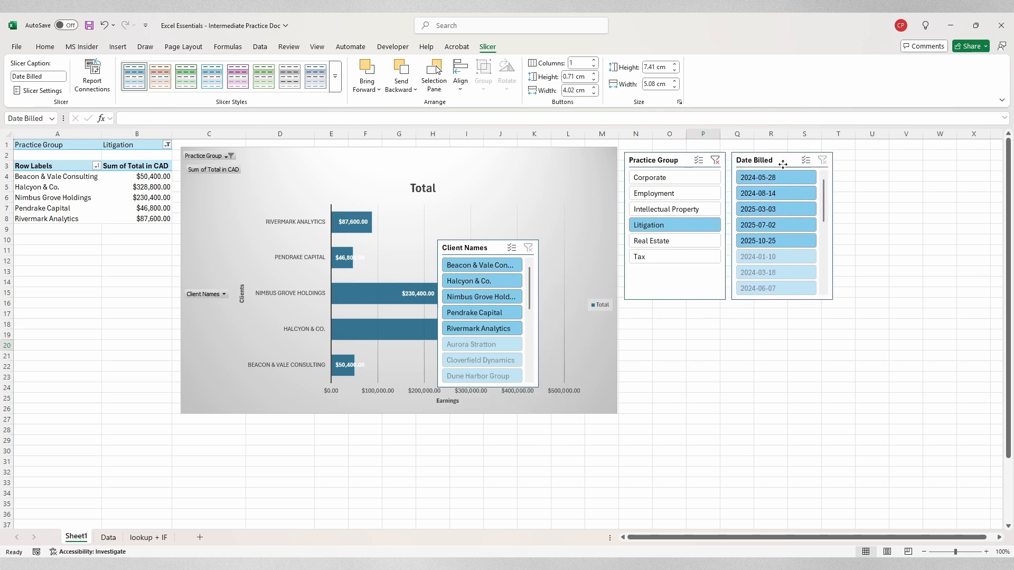
pyautogui.moveTo(485, 249); pyautogui.dragTo(887, 161)
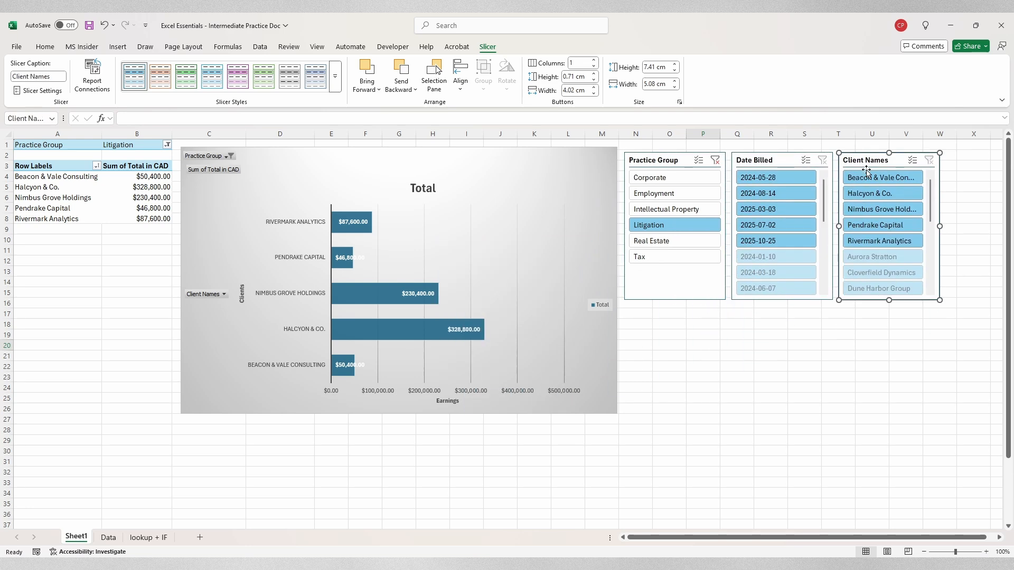
# - Lengthen the Client Names and Date Billed slicers to about 17.8 cm so every item fits without scrolling
pyautogui.moveTo(889, 300); pyautogui.dragTo(913, 508)
pyautogui.click(776, 289)
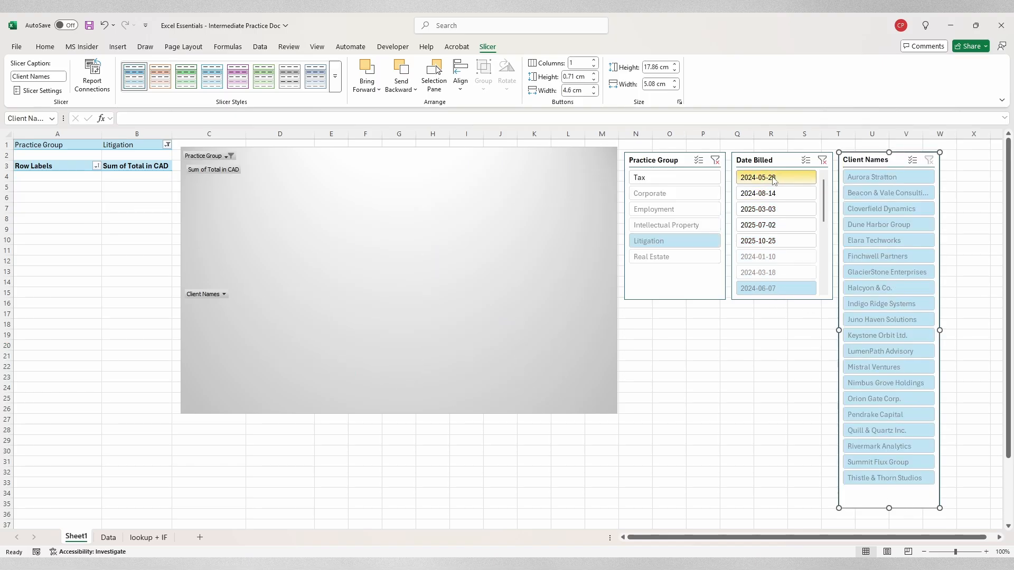
pyautogui.click(781, 159)
pyautogui.moveTo(782, 300); pyautogui.dragTo(797, 506)
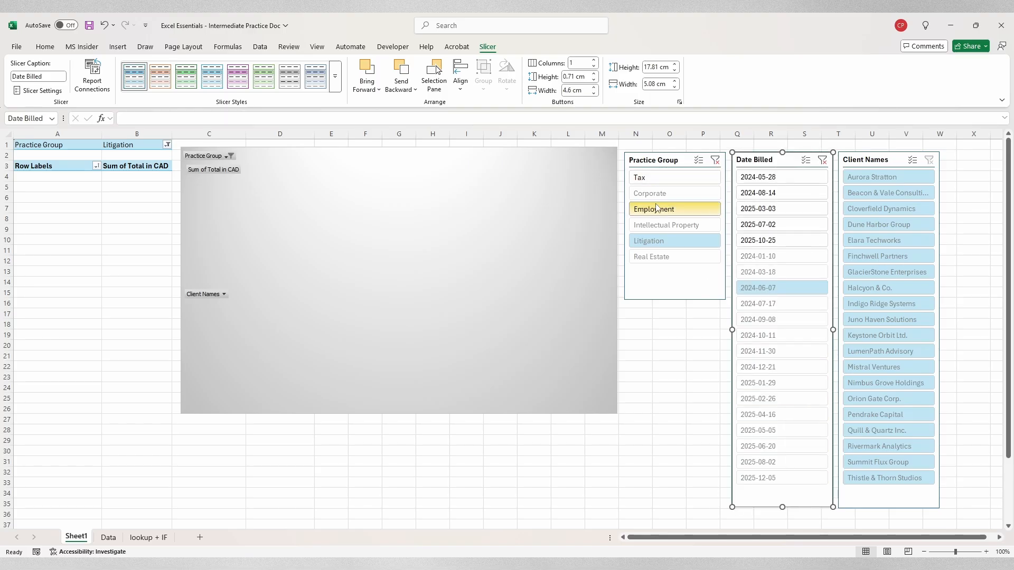
# - Filter with the Practice Group slicer by Intellectual Property, by Employment and Litigation together, and finally by Real Estate alone
pyautogui.click(667, 222)
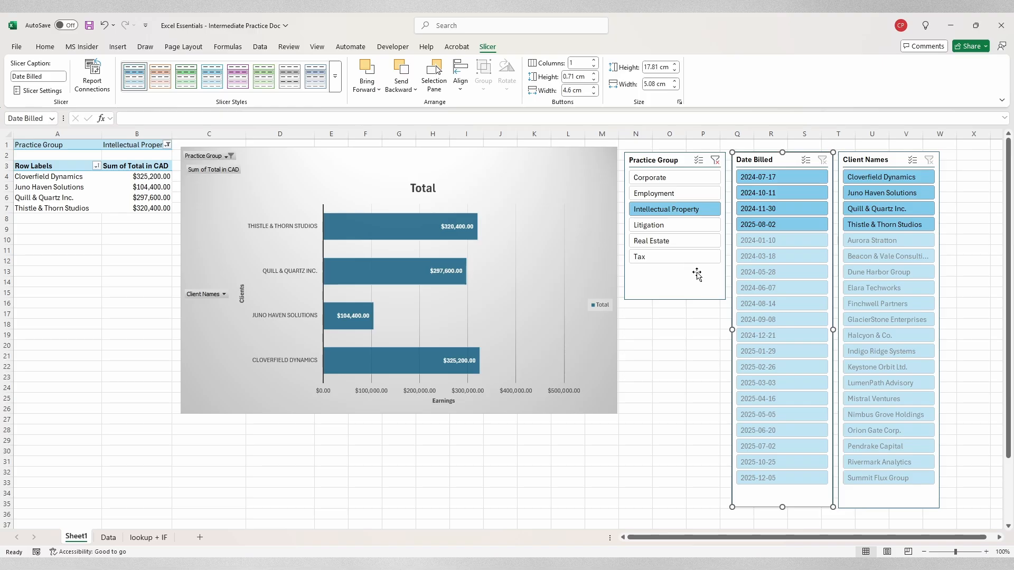
pyautogui.click(666, 194)
pyautogui.keyDown('ctrl'); pyautogui.click(668, 225); pyautogui.keyUp('ctrl')
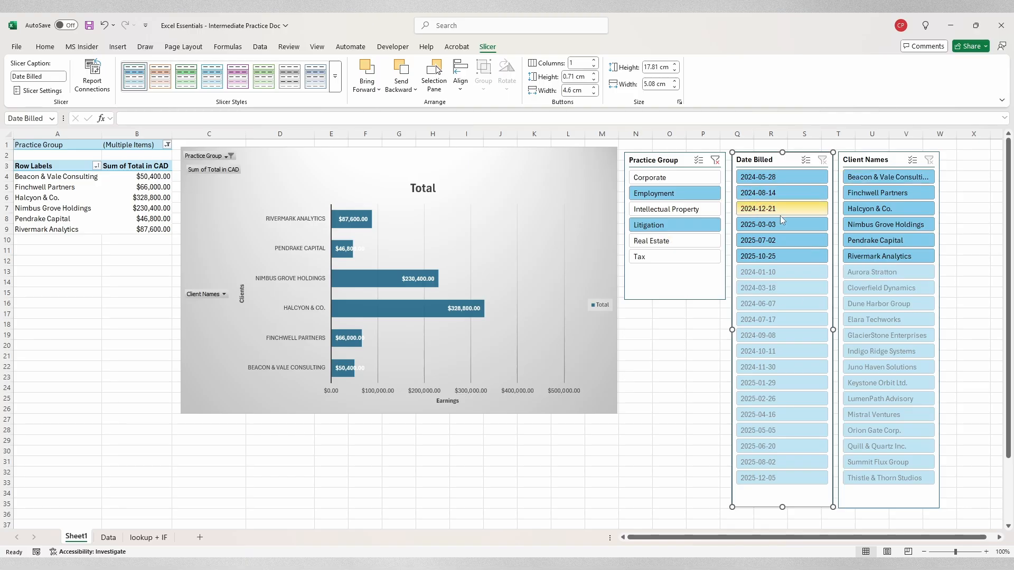
pyautogui.click(670, 241)
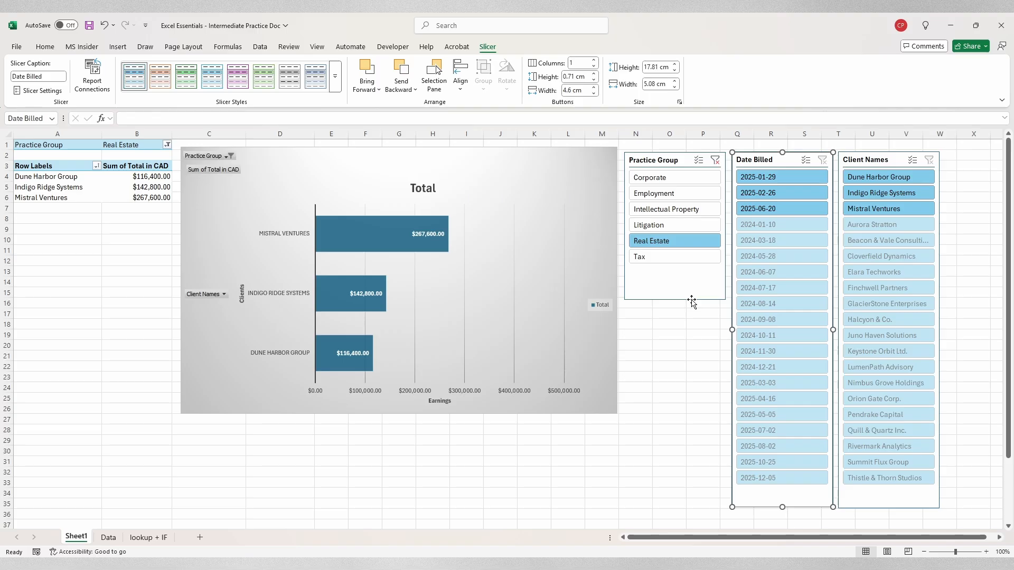
# - Turn on multi-select for the Practice Group slicer and clear its filter
pyautogui.click(699, 161)
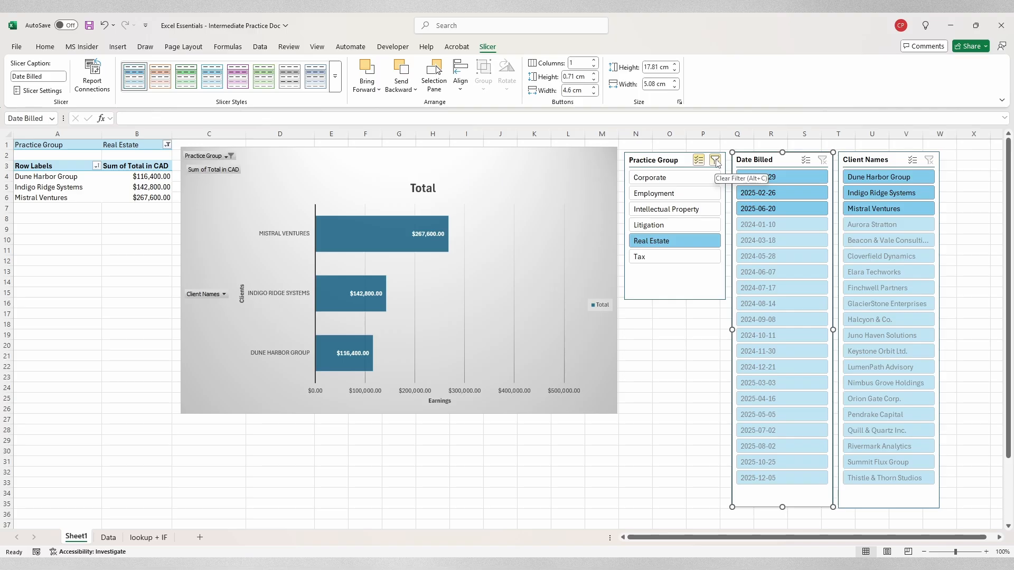
pyautogui.click(716, 160)
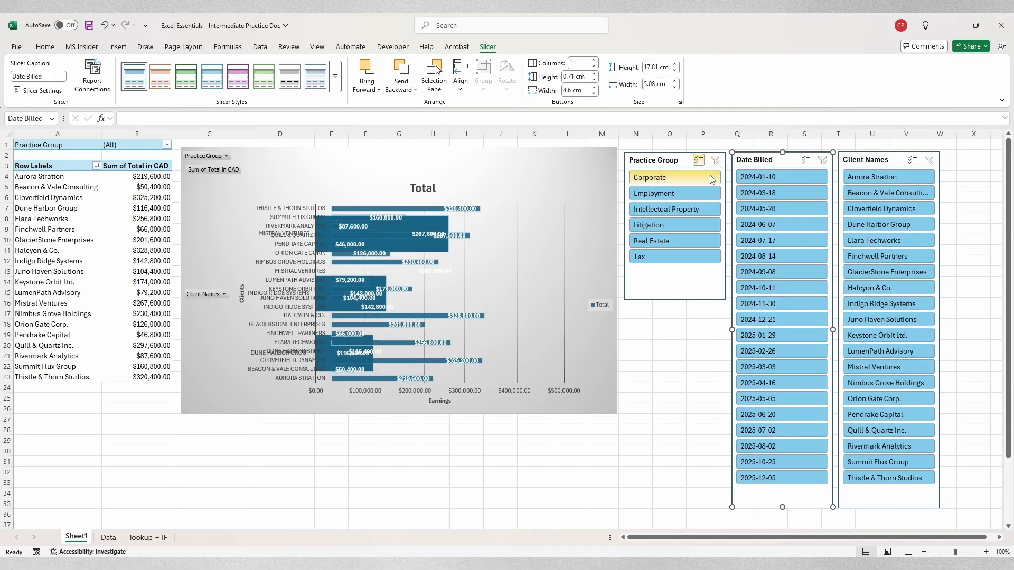